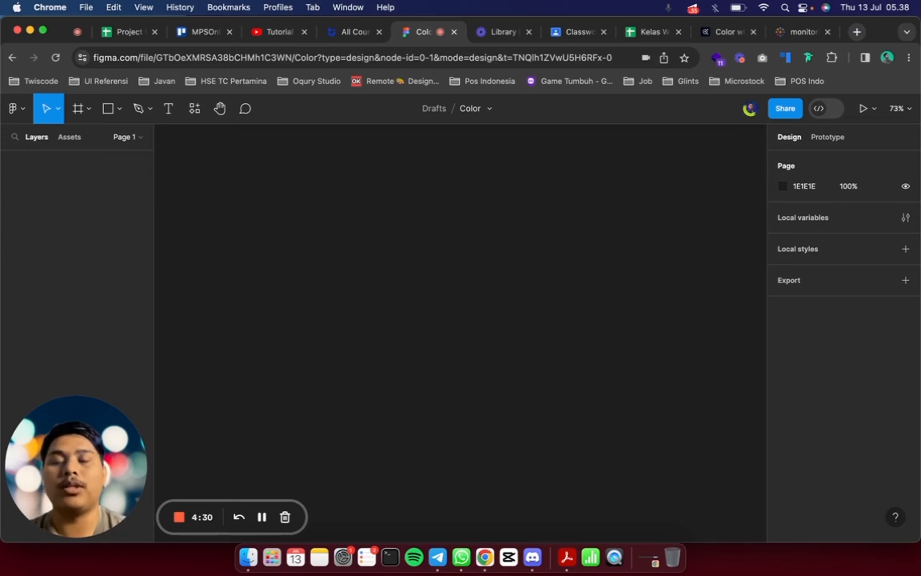
# Switch to the Adobe Color wheel, try the Shades, Compound, Square and complementary-type harmony rules, and apply Monochromatic
pyautogui.click(726, 33)
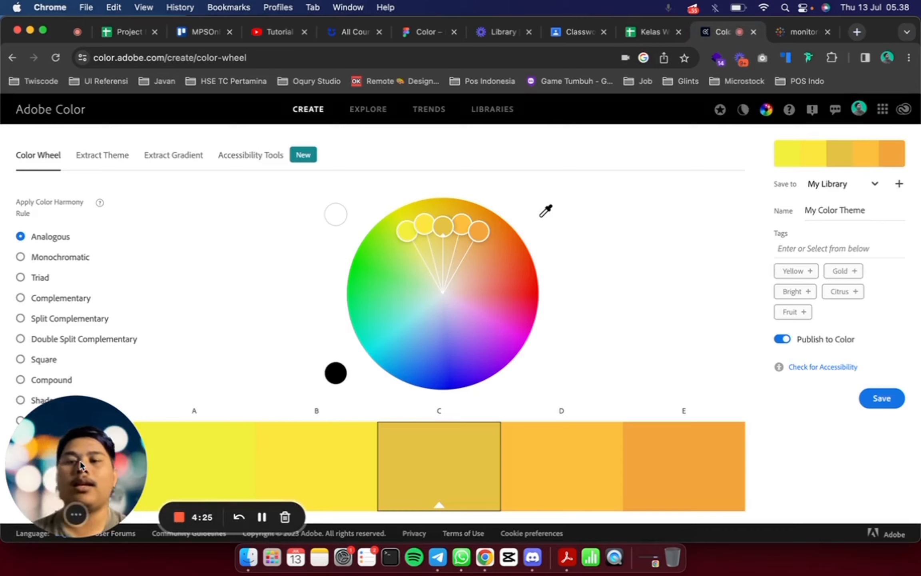
pyautogui.moveTo(80, 464); pyautogui.dragTo(878, 442)
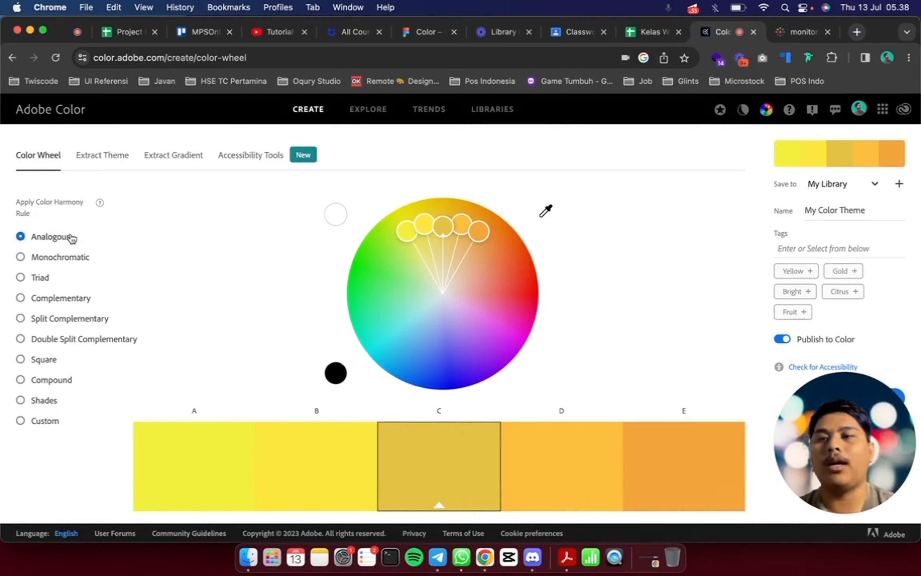
pyautogui.click(41, 401)
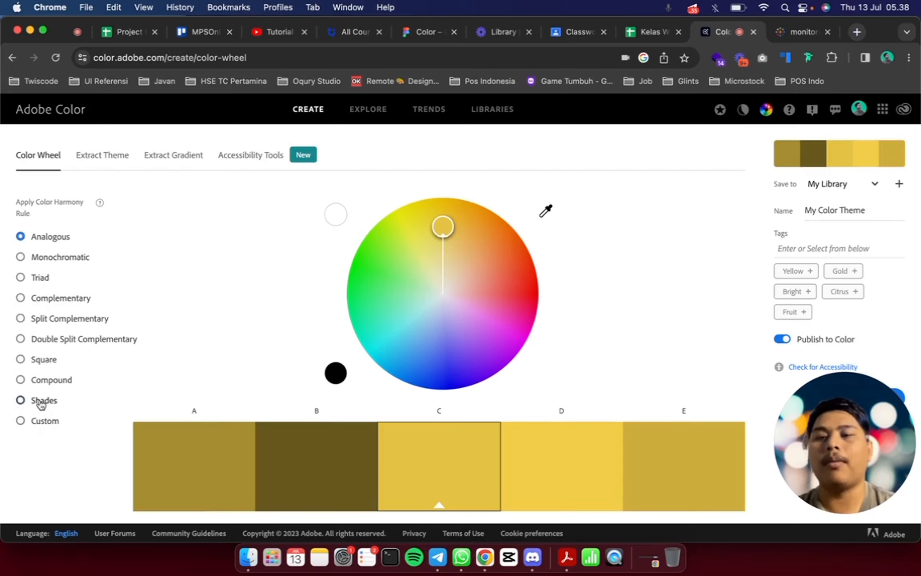
pyautogui.click(42, 380)
pyautogui.click(42, 359)
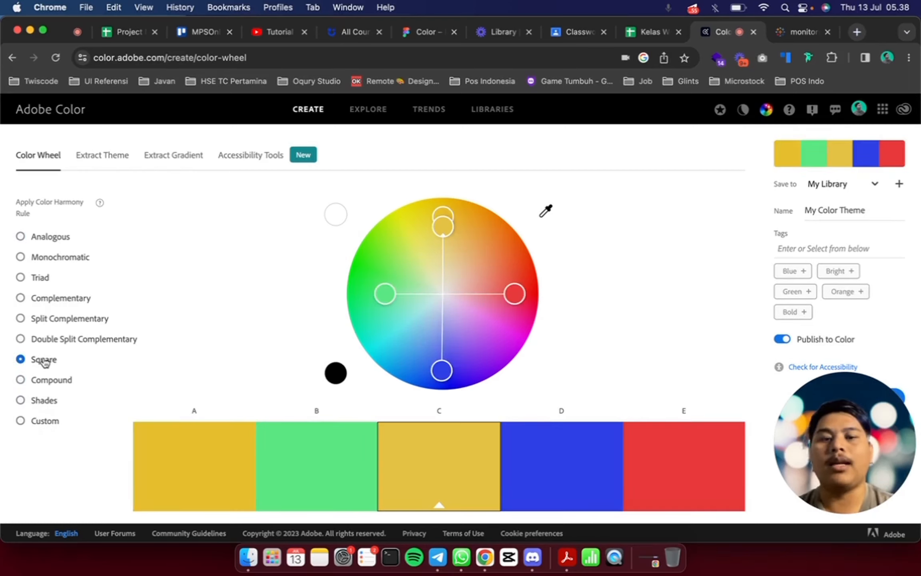
pyautogui.click(46, 324)
pyautogui.click(68, 260)
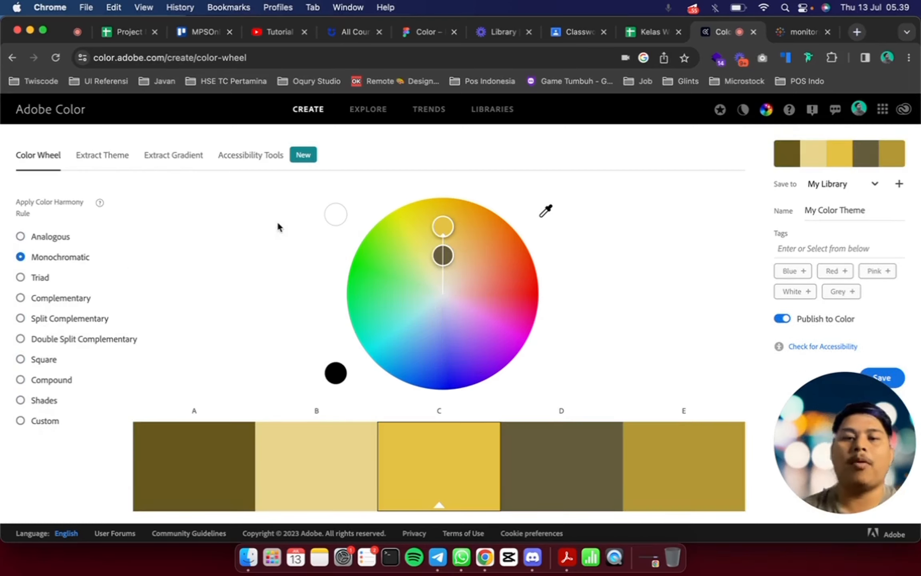
# Move the monochromatic theme's base colour to blue on the colour wheel and look over the resulting swatches
pyautogui.moveTo(443, 226); pyautogui.dragTo(444, 371)
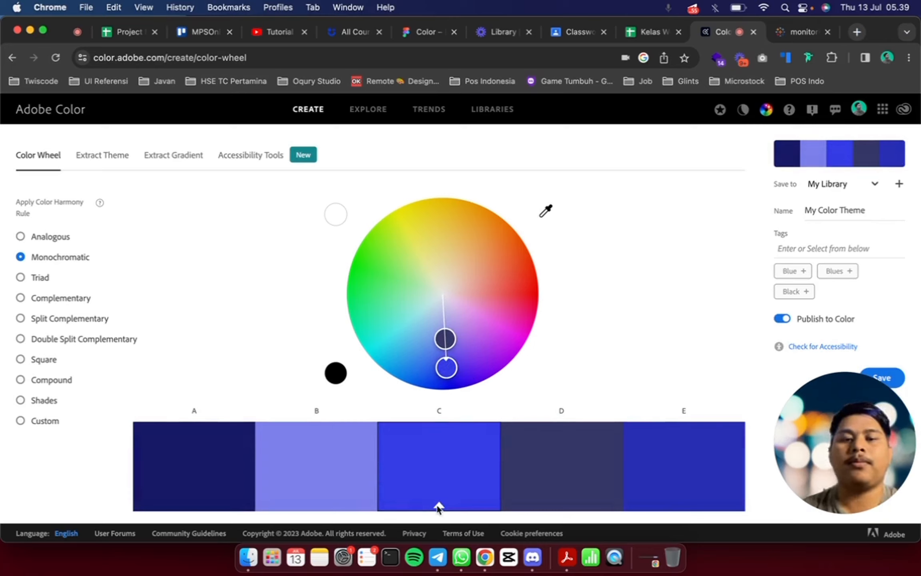
pyautogui.click(313, 466)
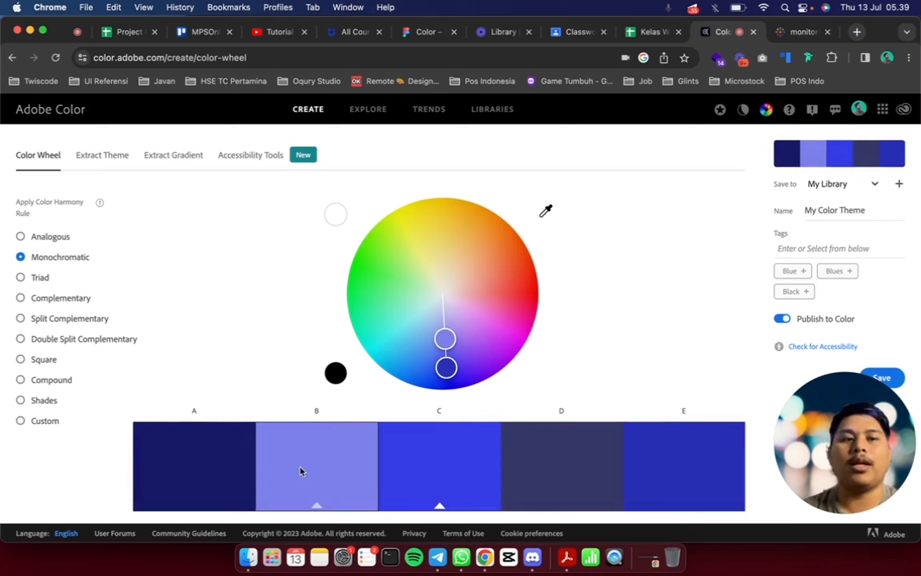
pyautogui.click(200, 467)
pyautogui.click(487, 441)
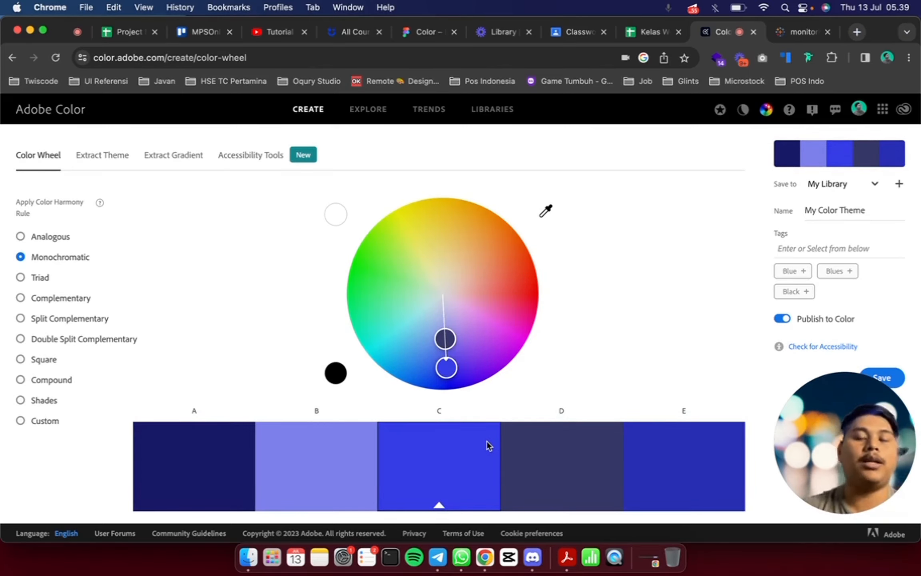
# Search the web for "eva colors" in a new browser tab and open the Eva Design System color generator
pyautogui.click(856, 32)
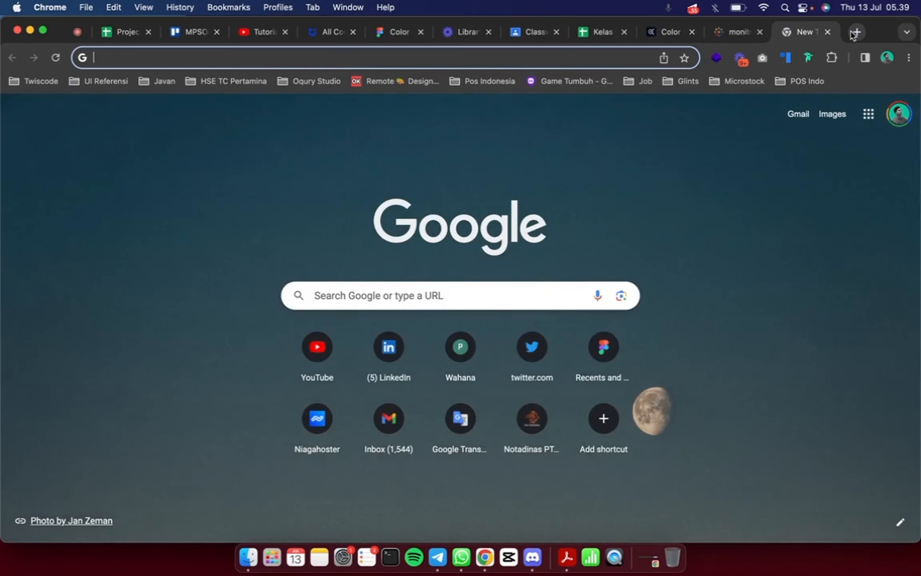
pyautogui.write('eva colors')
pyautogui.press('Return')
pyautogui.click(308, 256)
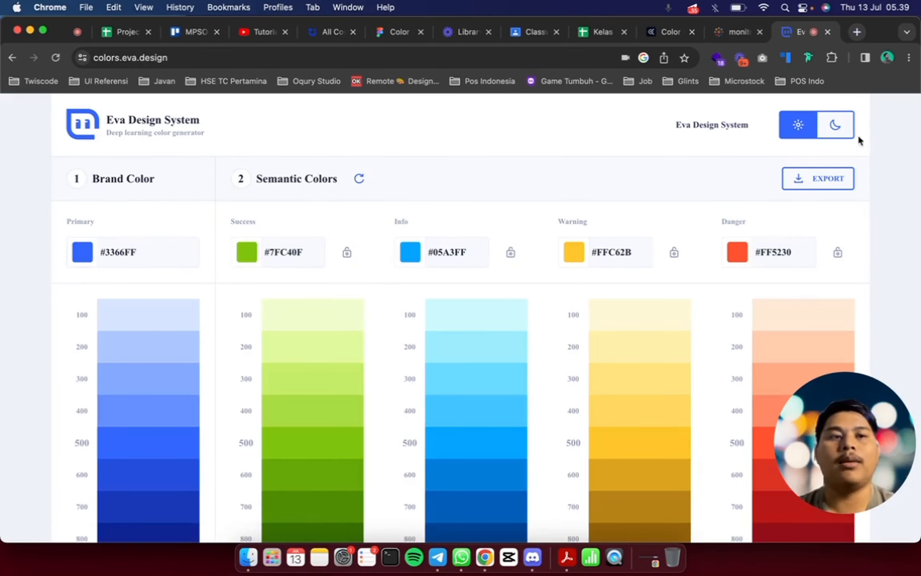
# Preview the Eva palettes in dark and light mode and look through the 100 to 900 shade columns
pyautogui.click(838, 125)
pyautogui.click(799, 125)
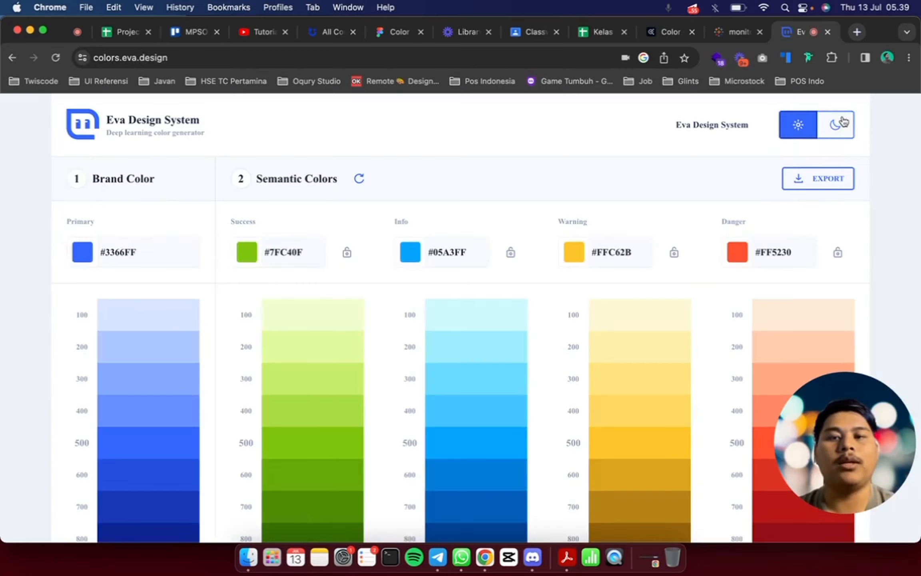
pyautogui.click(836, 125)
pyautogui.click(800, 126)
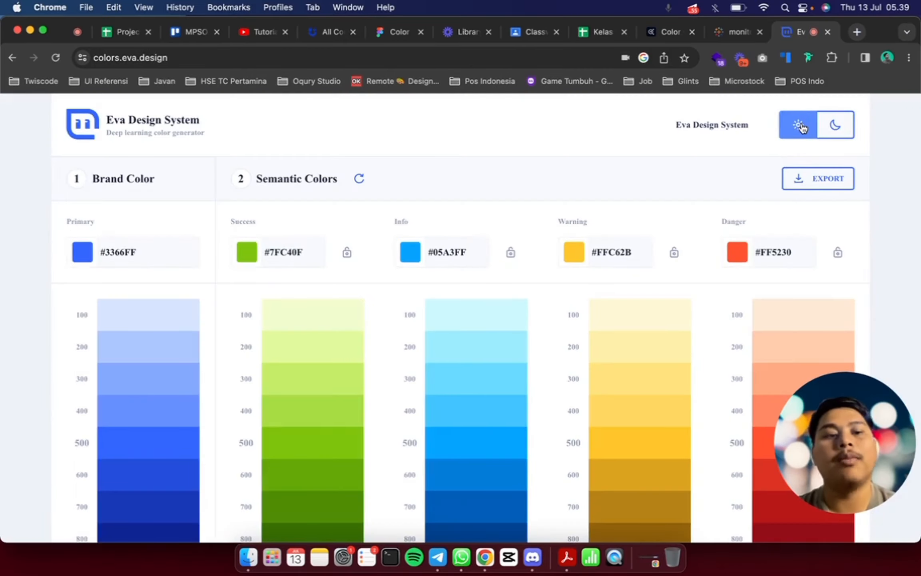
pyautogui.scroll(-5, 373, 330)
pyautogui.scroll(2, 373, 330)
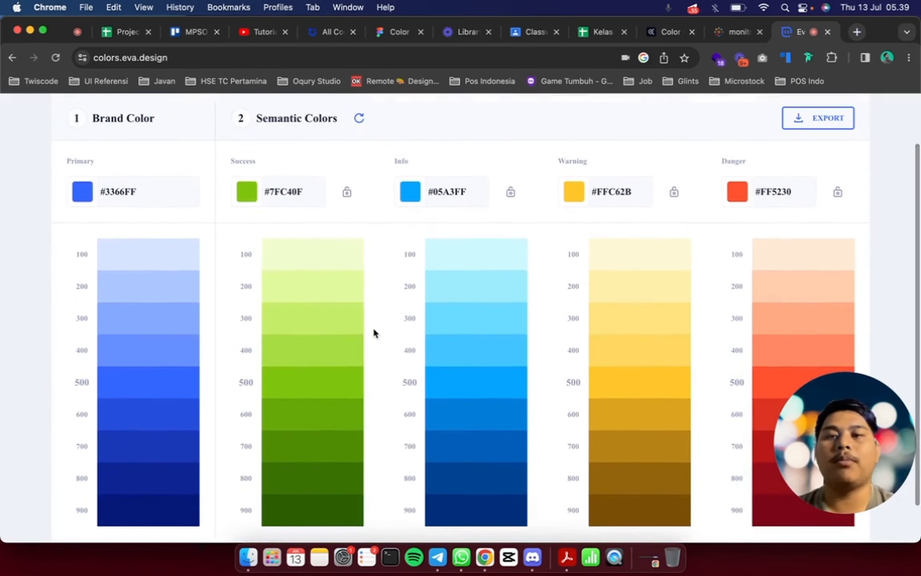
# Set the primary brand color to the magenta #E61CE6 using the color picker
pyautogui.click(171, 187)
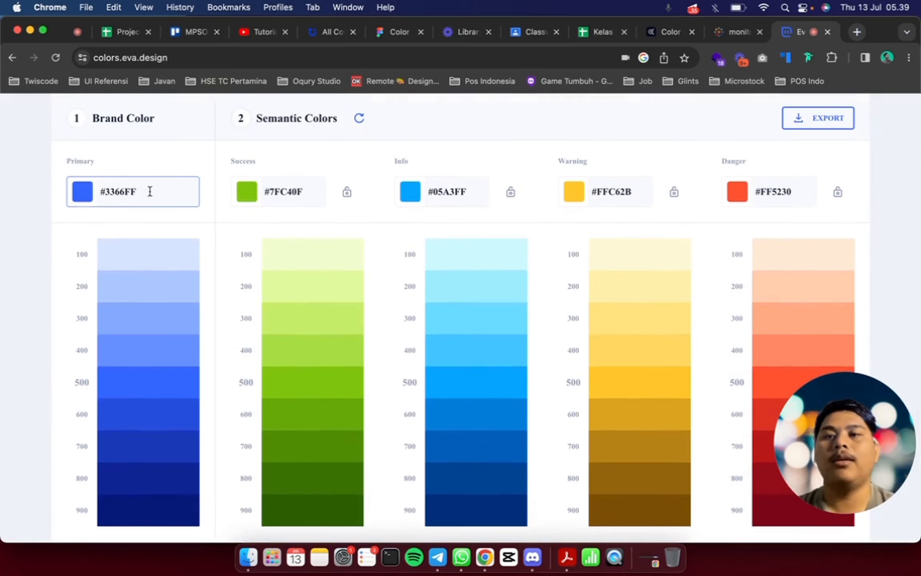
pyautogui.click(376, 226)
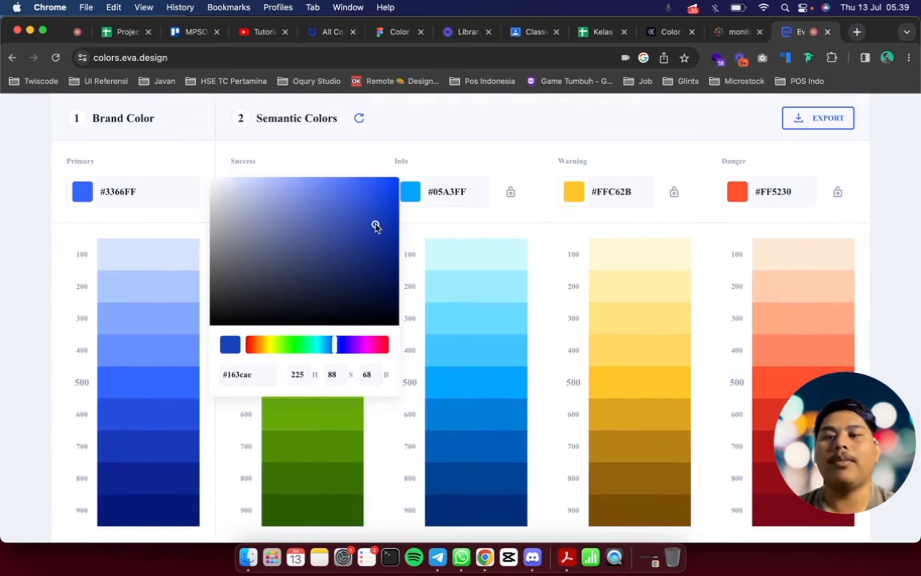
pyautogui.moveTo(376, 226); pyautogui.dragTo(234, 242)
pyautogui.click(267, 345)
pyautogui.moveTo(267, 344); pyautogui.dragTo(365, 344)
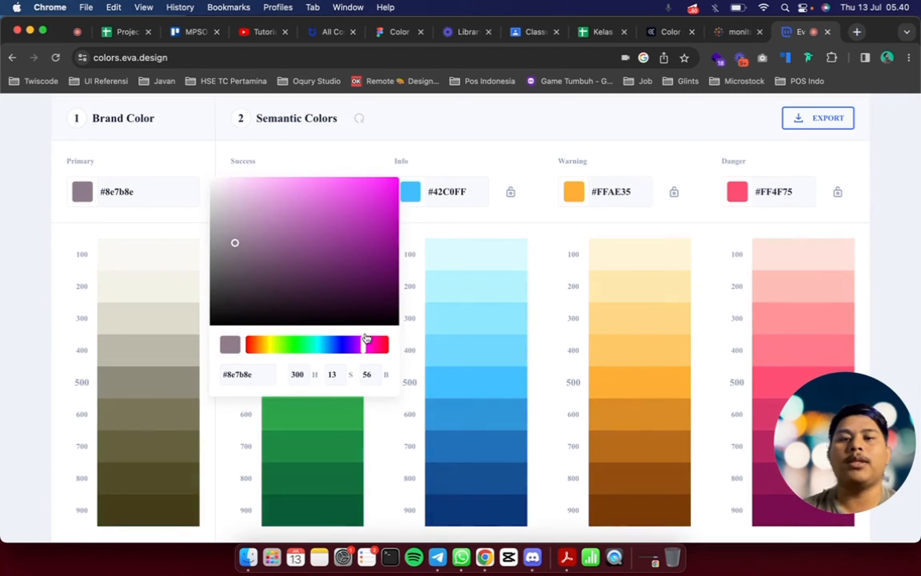
pyautogui.click(382, 223)
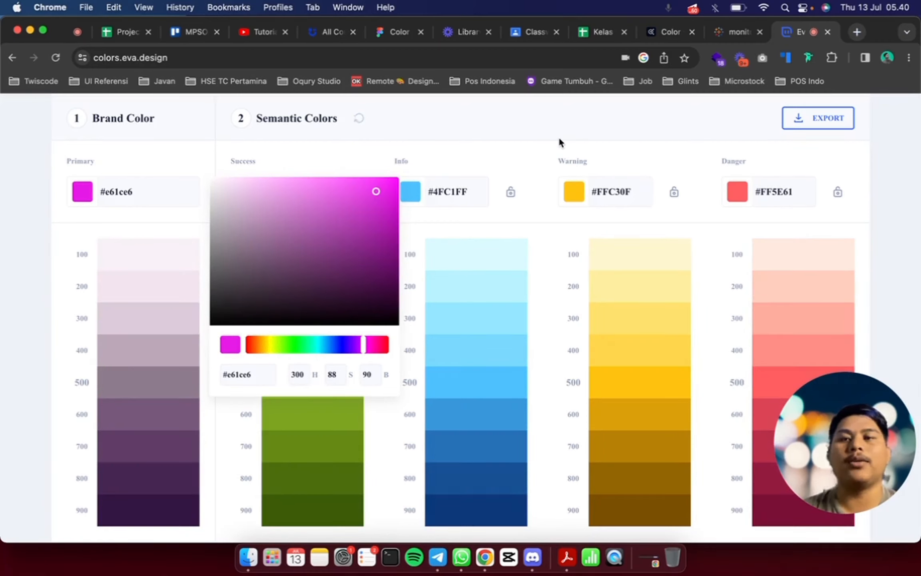
pyautogui.click(559, 139)
pyautogui.scroll(3, 792, 279)
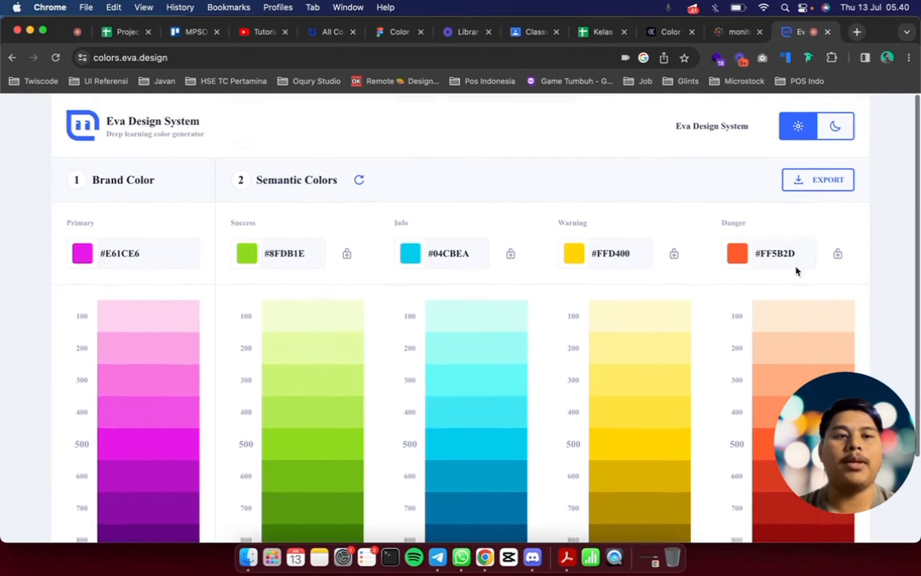
# Open the Tailwind CSS colors documentation in a new browser tab, browse its default palette, and switch the page to the dark theme
pyautogui.press('super+t')
pyautogui.write('tailwin')
pyautogui.press('Return')
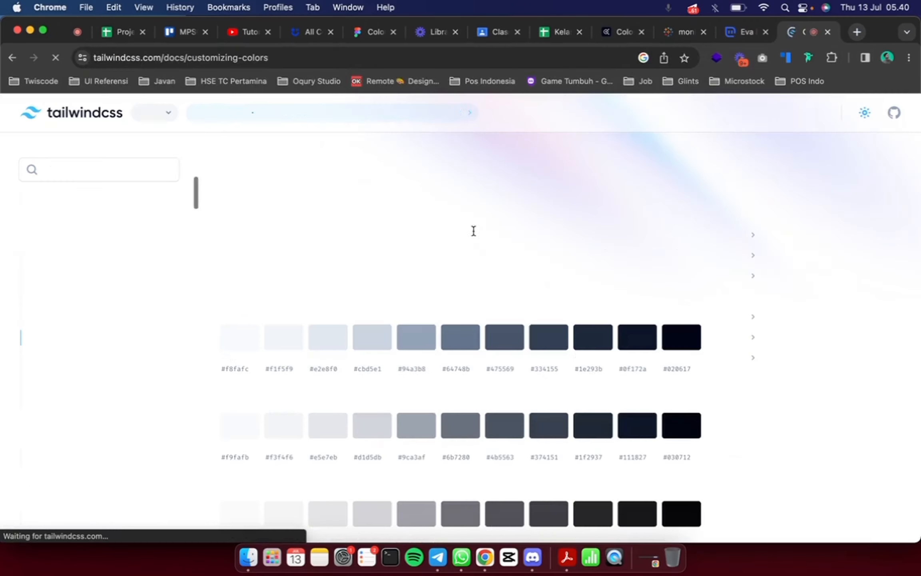
pyautogui.scroll(-5, 538, 265)
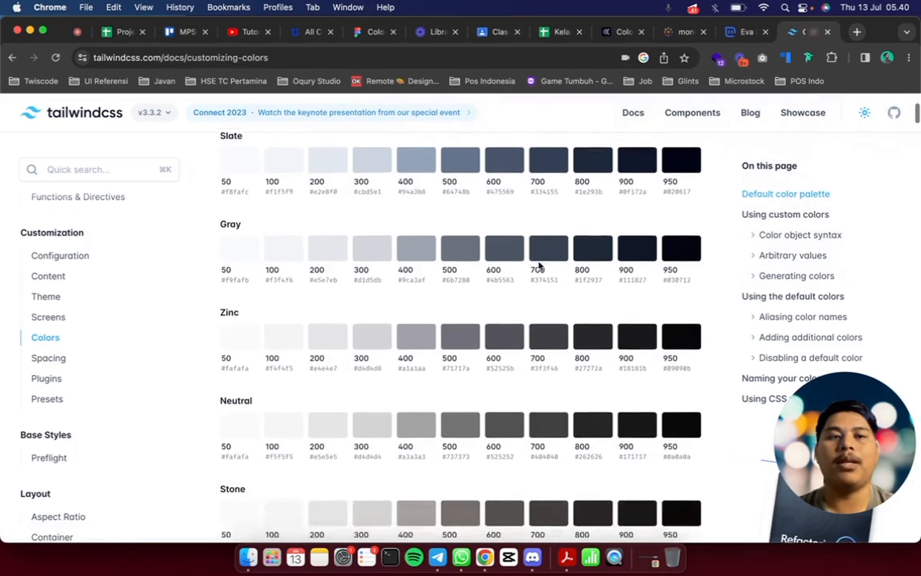
pyautogui.click(865, 113)
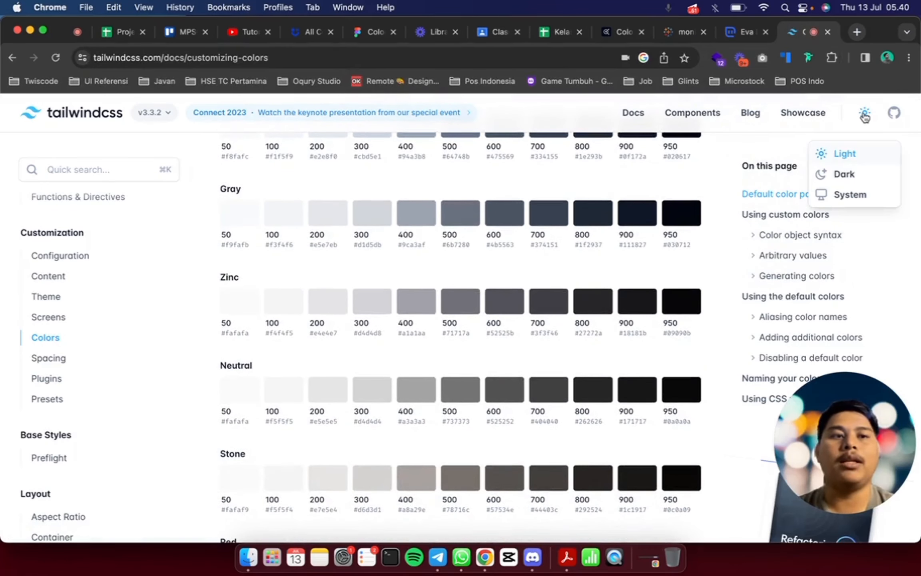
pyautogui.scroll(-20, 837, 190)
pyautogui.click(843, 154)
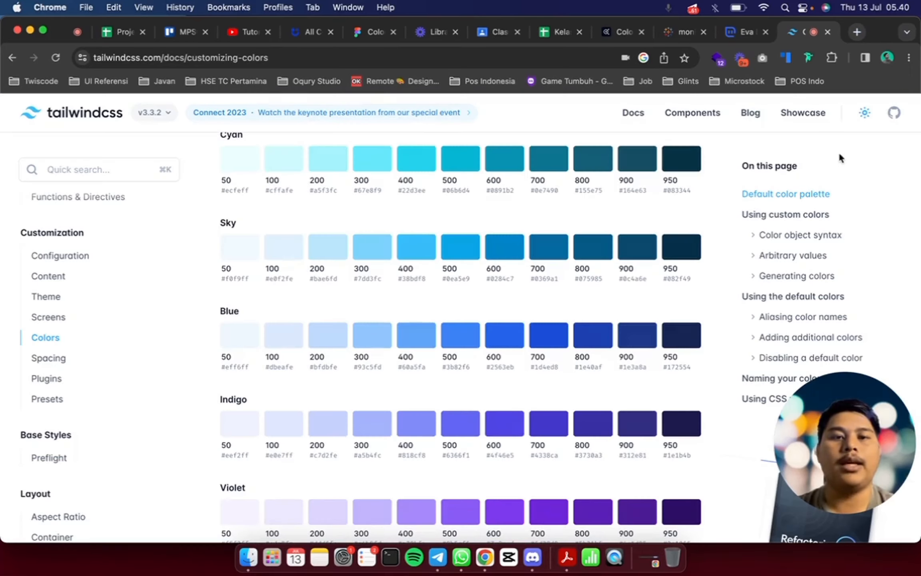
pyautogui.click(875, 113)
pyautogui.click(847, 174)
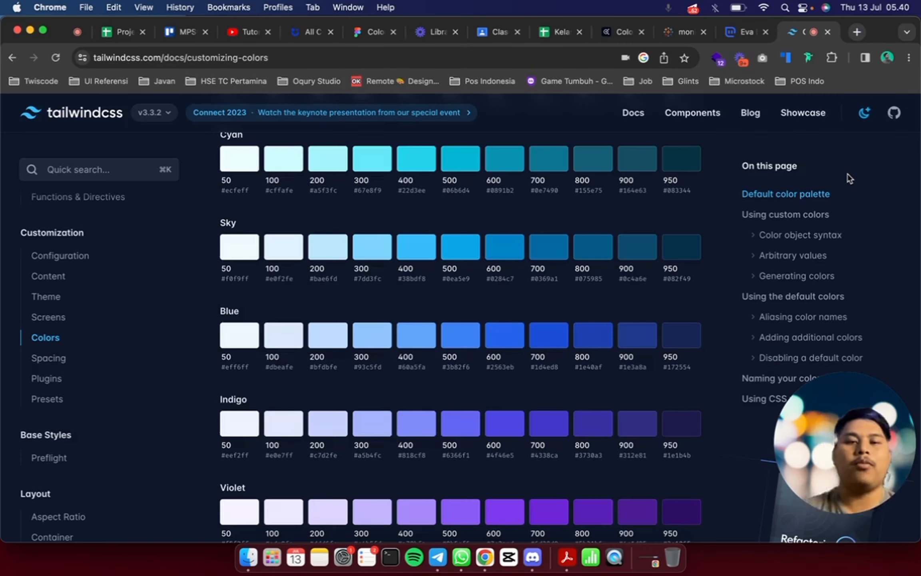
# Switch to the Color file in Figma, search the plugins for "tailwind", and run Tailwind Color Palettes
pyautogui.click(366, 32)
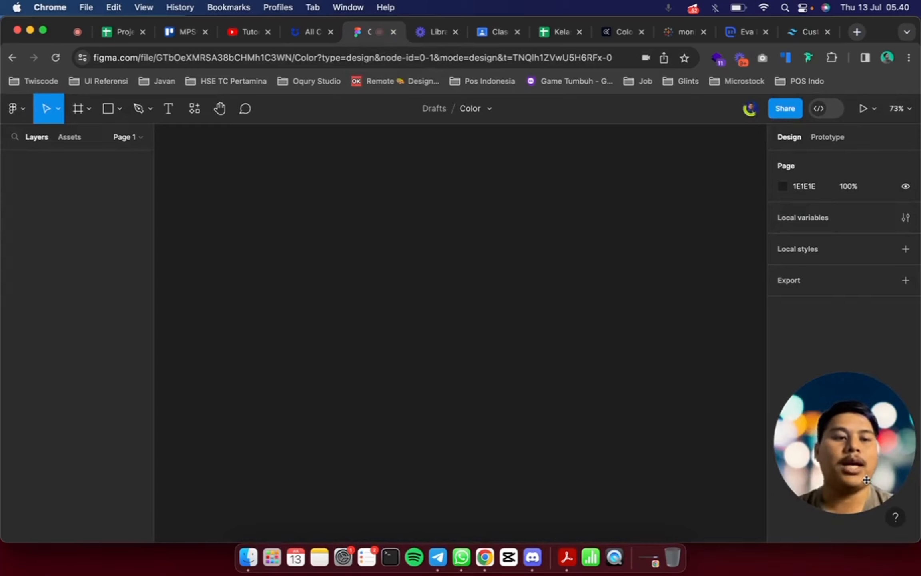
pyautogui.moveTo(869, 481); pyautogui.dragTo(84, 483)
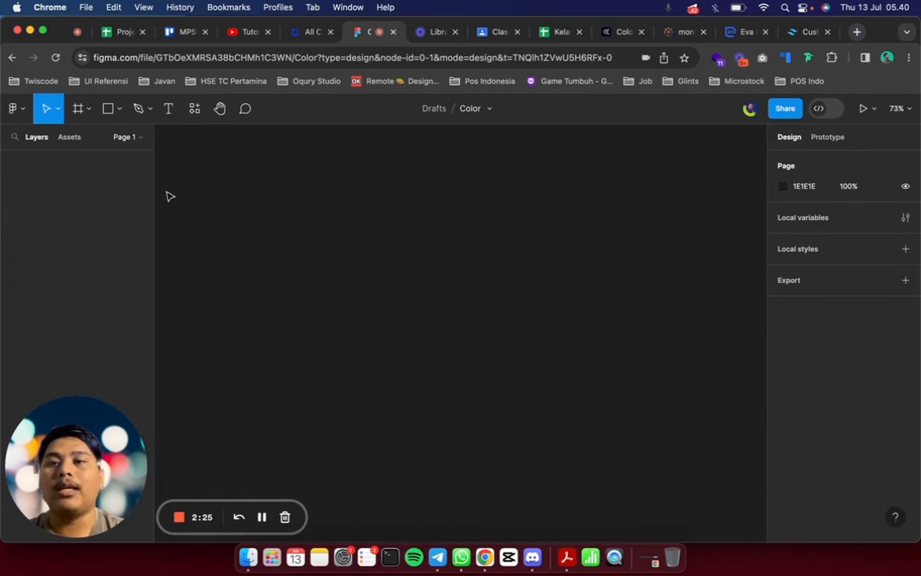
pyautogui.click(194, 108)
pyautogui.write('tailwind')
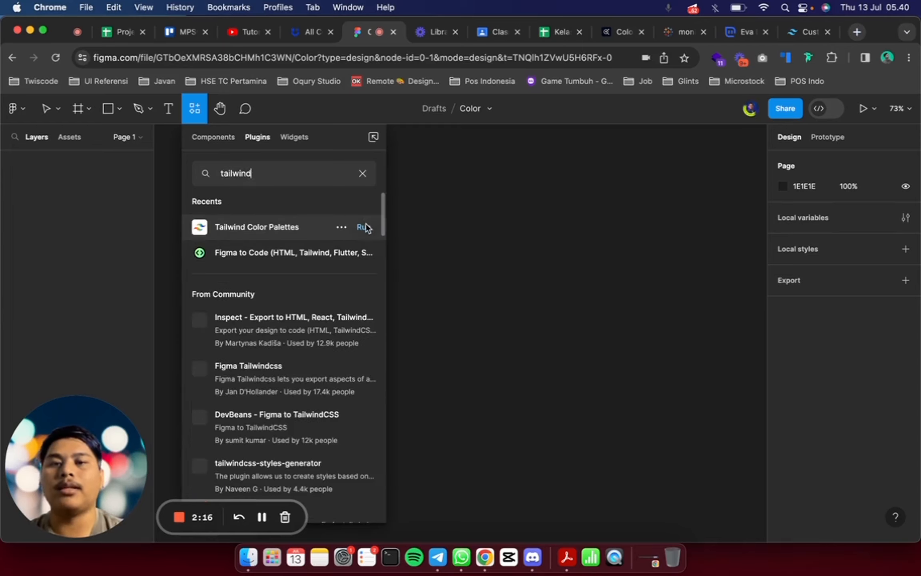
pyautogui.click(363, 226)
# Add the Tailwind CSS v3.0.7 palette as color styles in a folder named "tailwind" and close the plugin
pyautogui.click(584, 243)
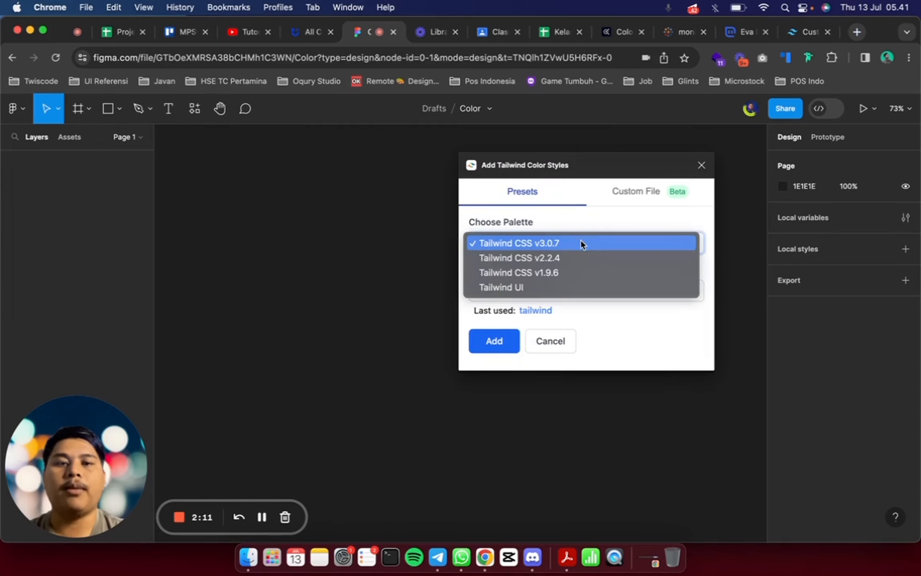
pyautogui.click(583, 242)
pyautogui.click(529, 290)
pyautogui.write('tail')
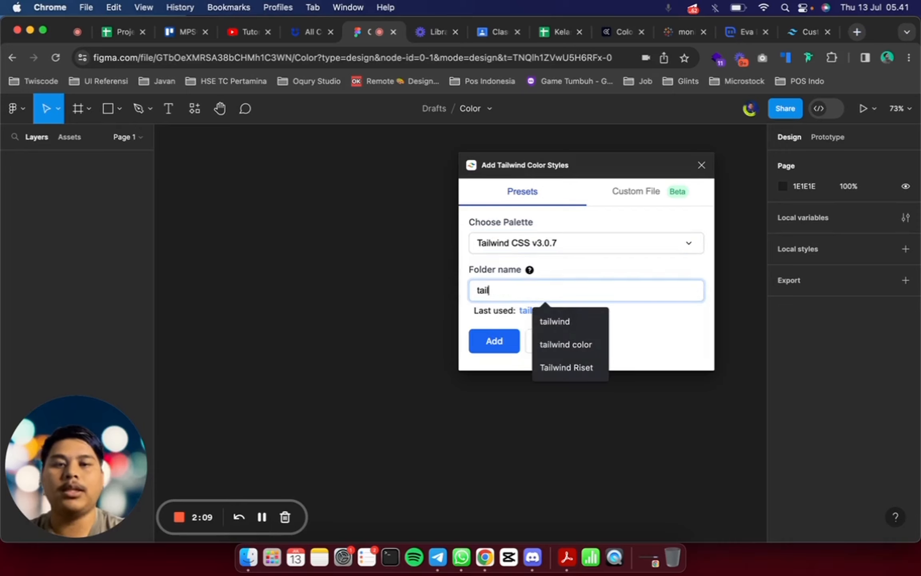
pyautogui.write('wind')
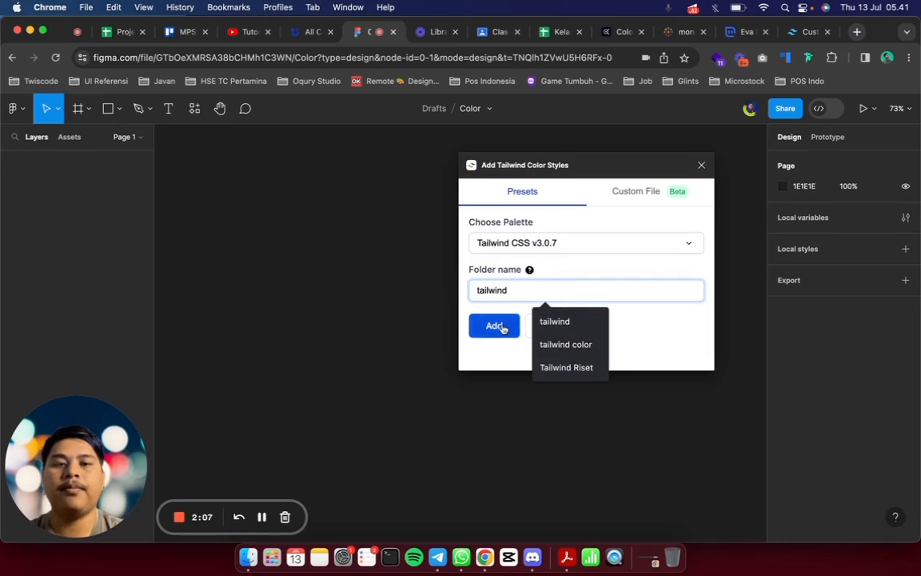
pyautogui.click(502, 326)
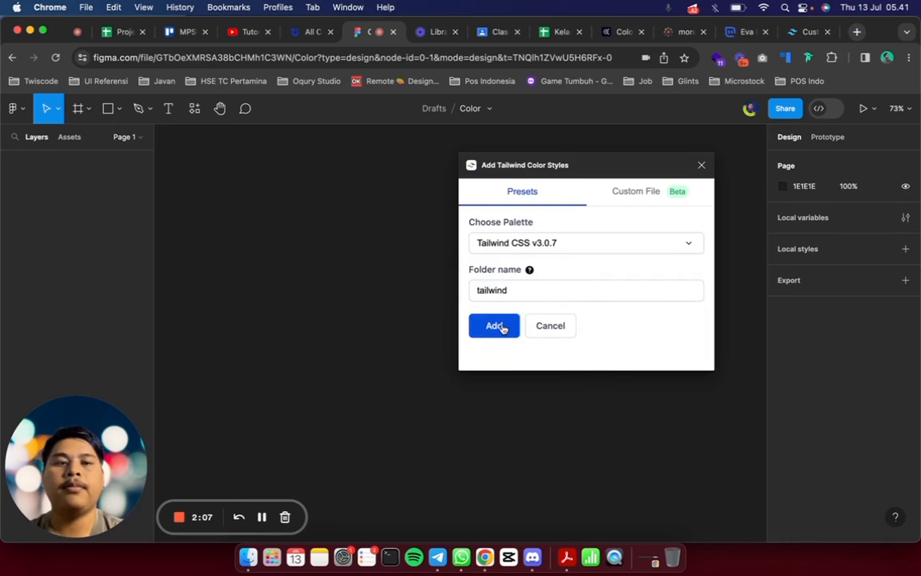
pyautogui.click(701, 164)
# Examine the color groups in the tailwind style folder, including the lime shades, and collapse the folder again
pyautogui.click(783, 295)
pyautogui.scroll(-8, 799, 296)
pyautogui.click(798, 202)
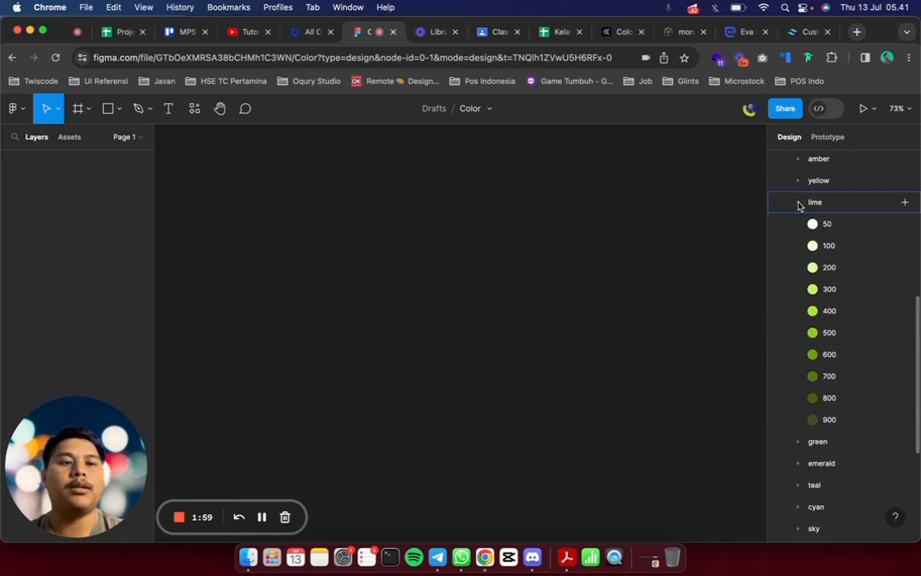
pyautogui.scroll(-2, 796, 334)
pyautogui.scroll(3, 796, 334)
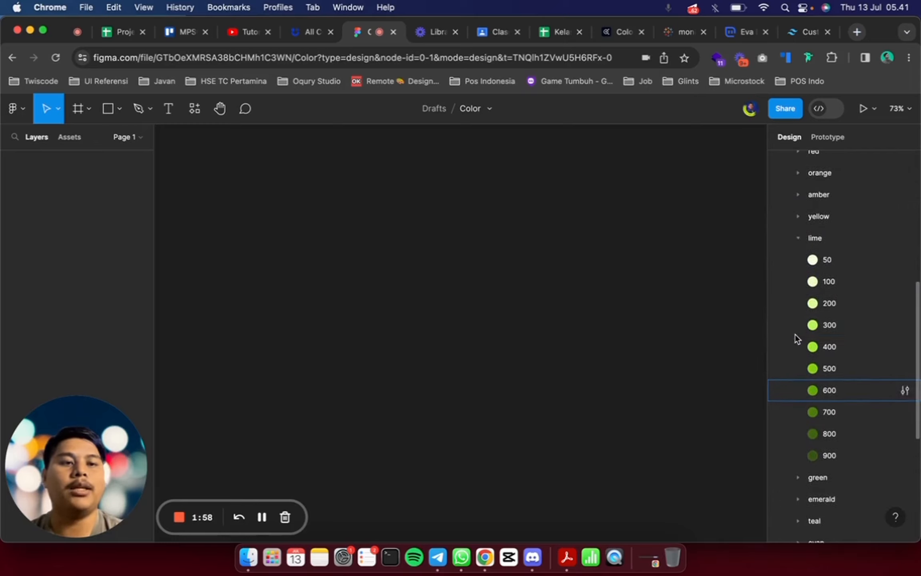
pyautogui.click(798, 238)
pyautogui.scroll(10, 797, 244)
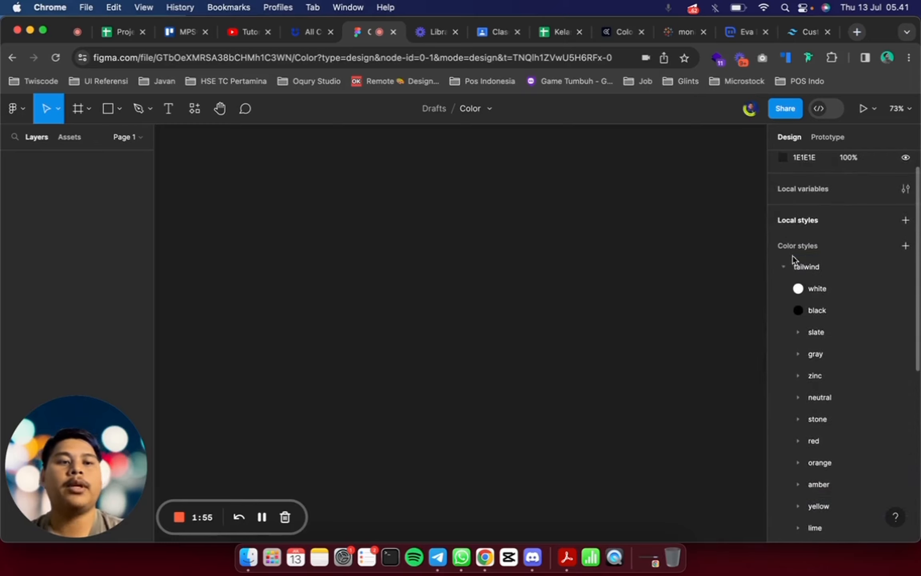
pyautogui.click(783, 269)
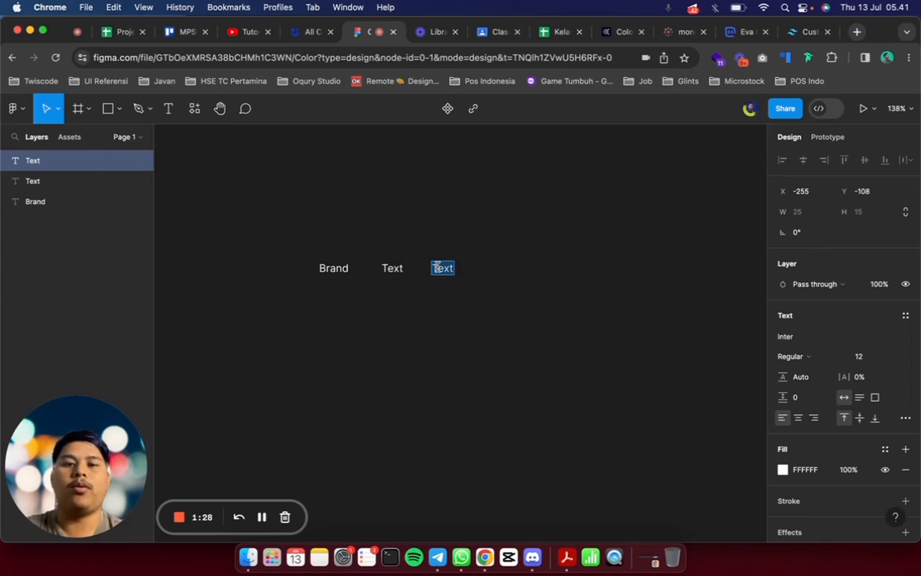
# Rename the third label to "Netral", place a copy of it beside it in the same row, and rename the copy "Status"
pyautogui.write('Netral')
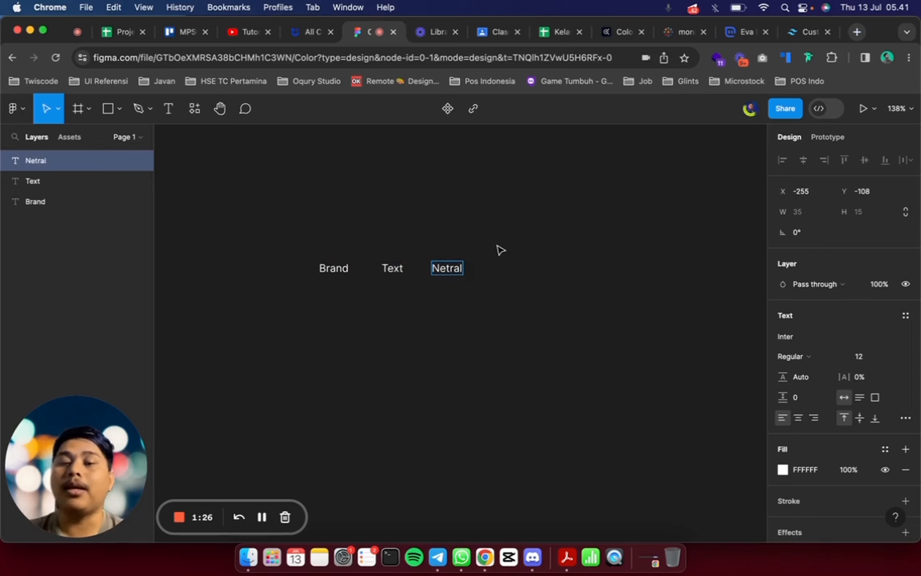
pyautogui.press('Escape')
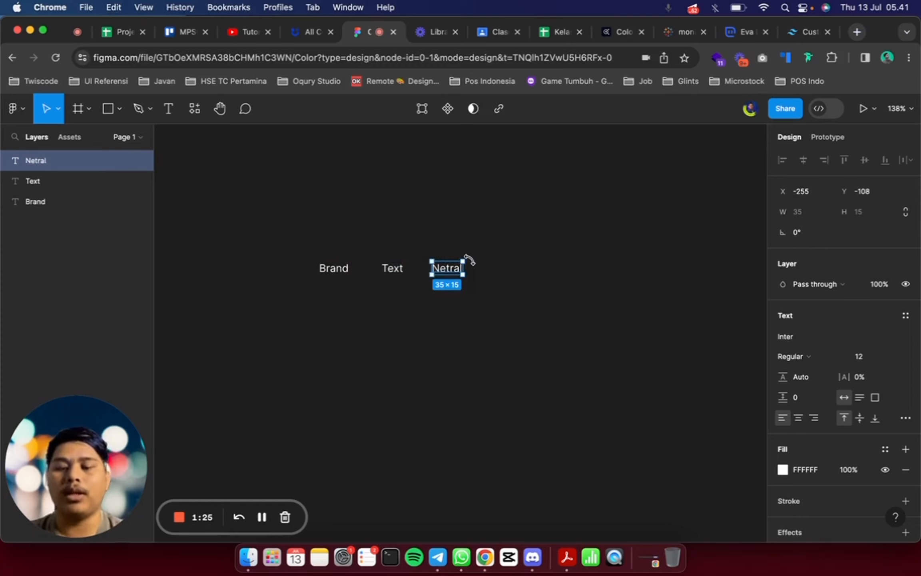
pyautogui.moveTo(450, 274); pyautogui.dragTo(509, 276)
pyautogui.doubleClick(506, 272)
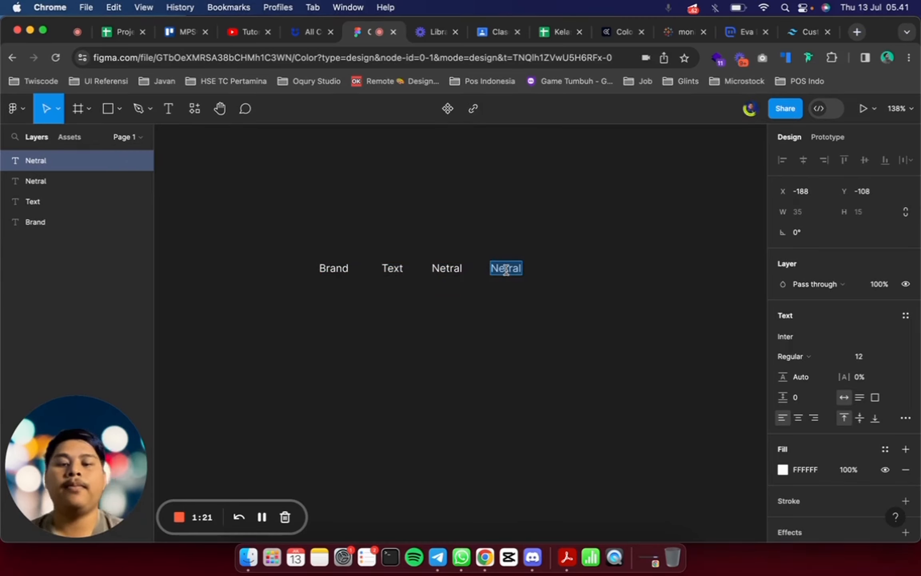
pyautogui.write('Status')
pyautogui.click(560, 253)
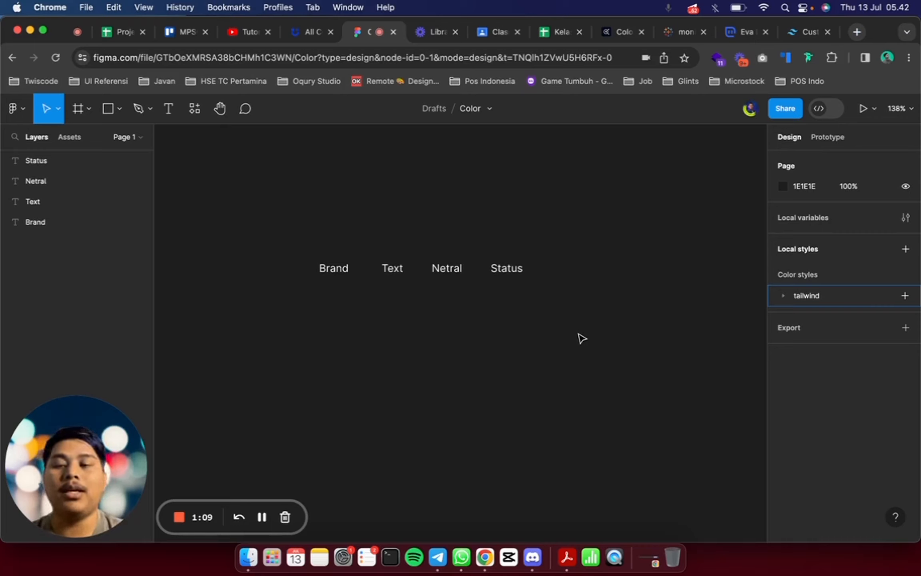
# Duplicate the Brand label, stack both copies in a vertical auto layout frame, and rename the lower one "Dark"
pyautogui.scroll(3, 366, 279)
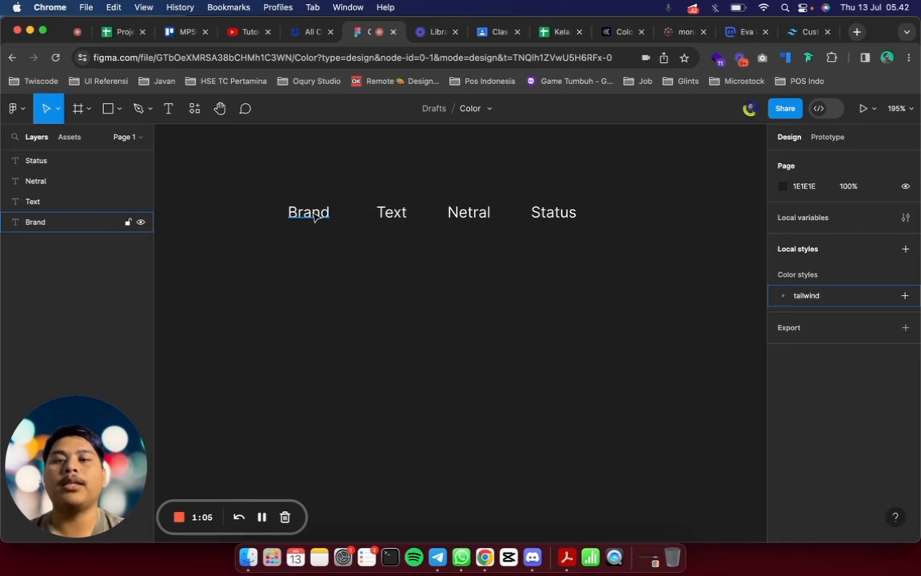
pyautogui.click(314, 216)
pyautogui.press('super+d')
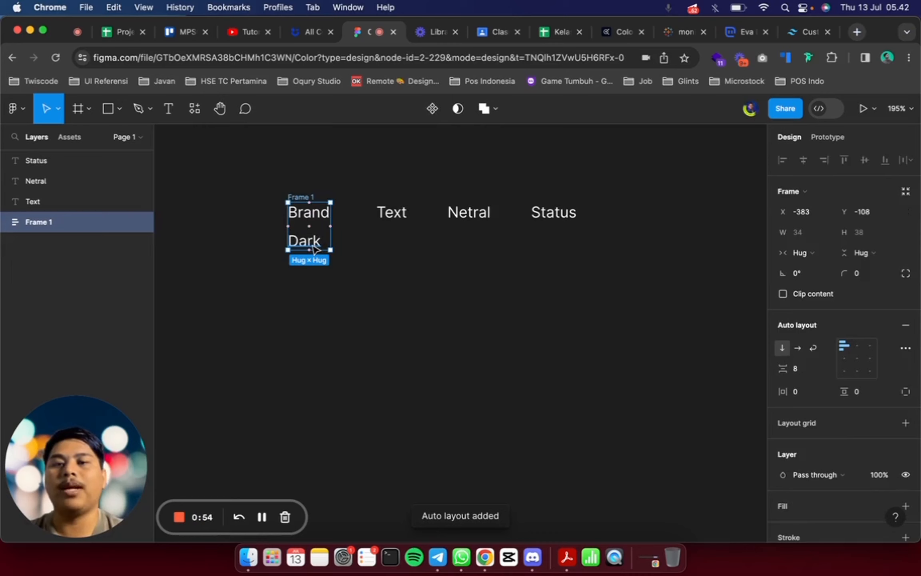
pyautogui.click(316, 247)
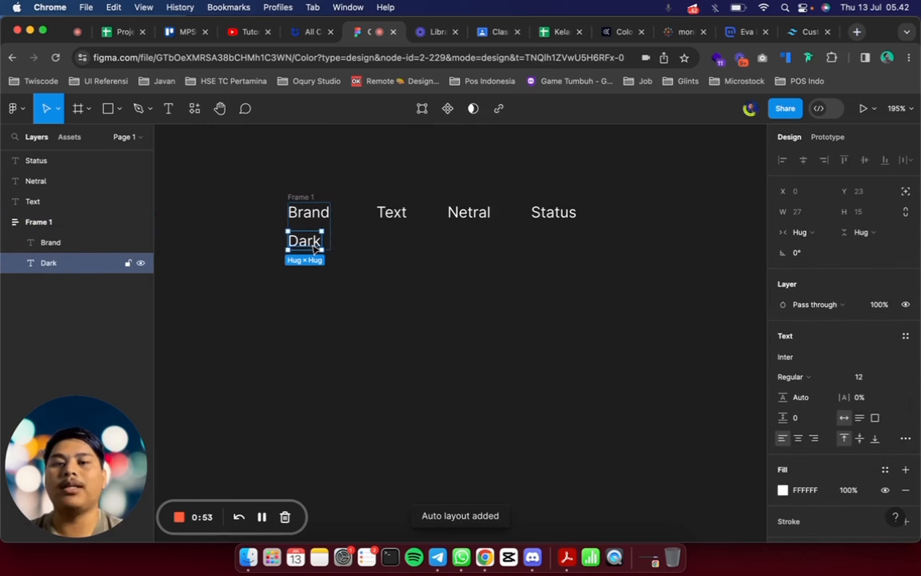
# Add "Primary" and "Light" labels below Dark in the Brand frame, and move the frame farther from the Text label
pyautogui.press('super+d')
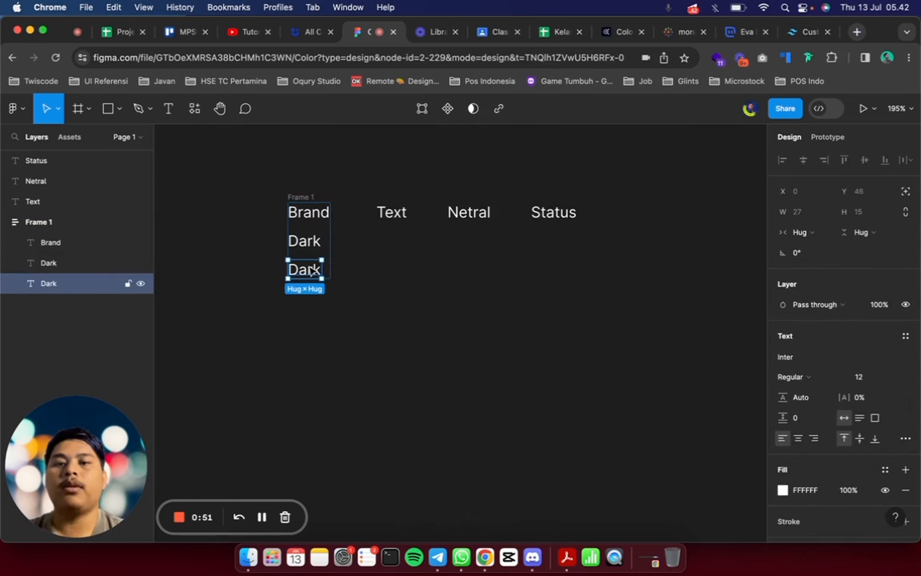
pyautogui.press('Return')
pyautogui.write('Primary')
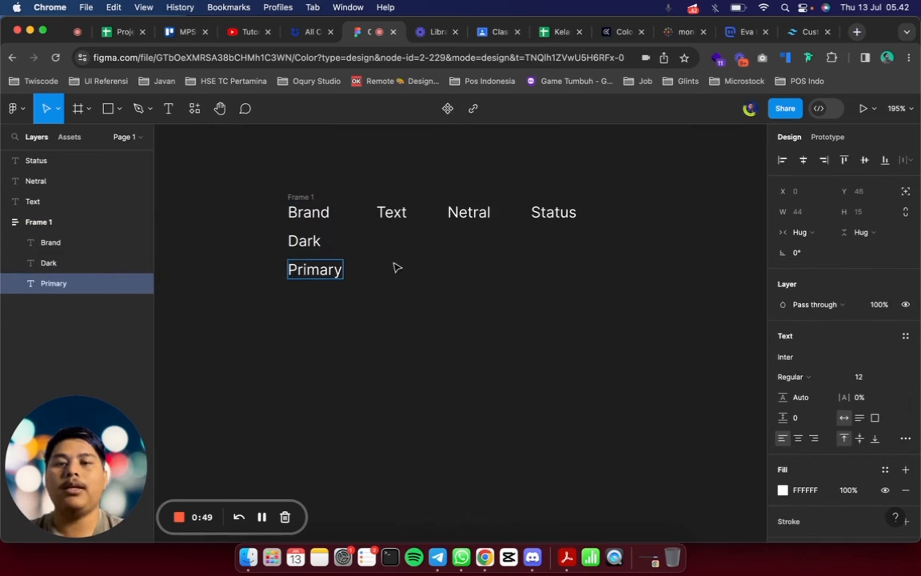
pyautogui.press('Escape')
pyautogui.press('super+d')
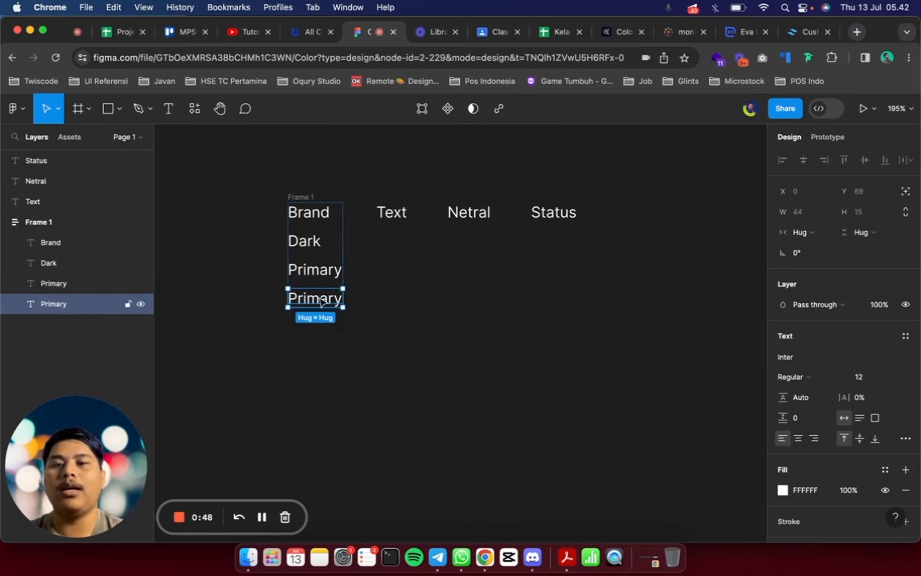
pyautogui.press('Return')
pyautogui.write('Light')
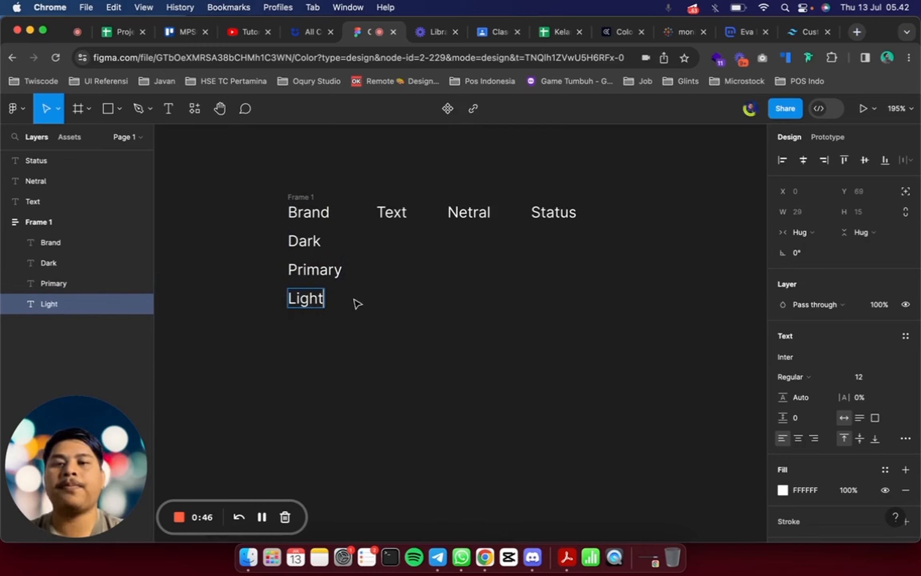
pyautogui.press('Escape')
pyautogui.click(399, 314)
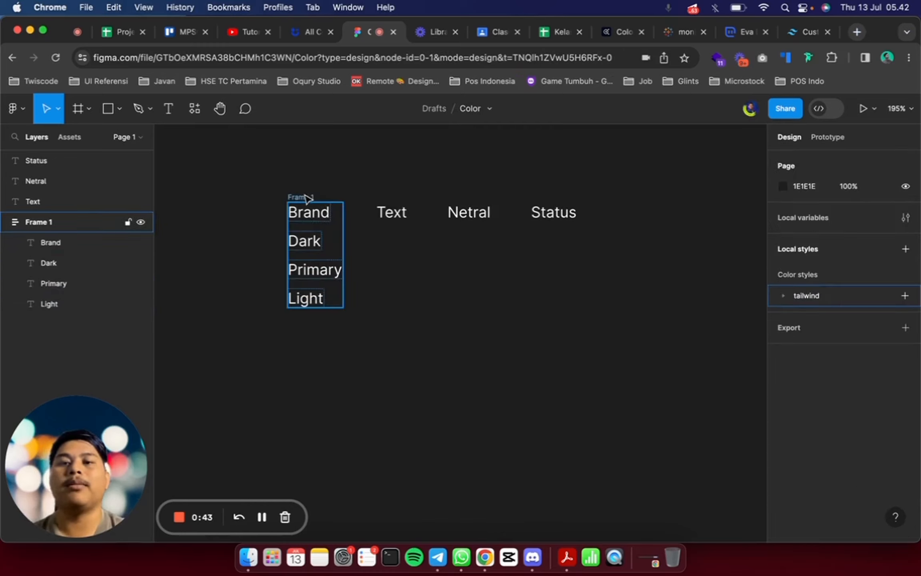
pyautogui.moveTo(304, 196); pyautogui.dragTo(275, 196)
# Duplicate the Text heading, stack both copies in a vertical auto layout frame, and rename the lower one "Primary"
pyautogui.click(387, 214)
pyautogui.press('super+d')
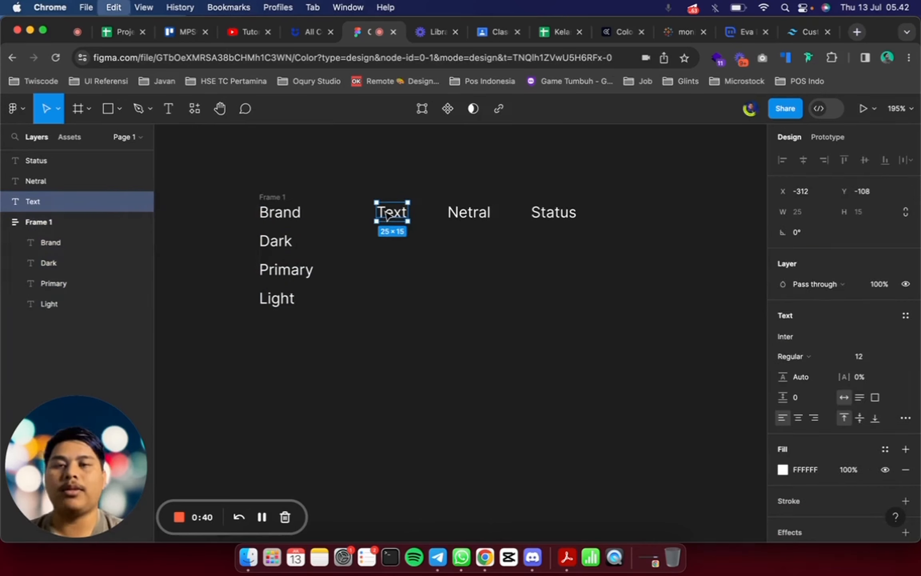
pyautogui.keyDown('shift'); pyautogui.click(27, 226); pyautogui.keyUp('shift')
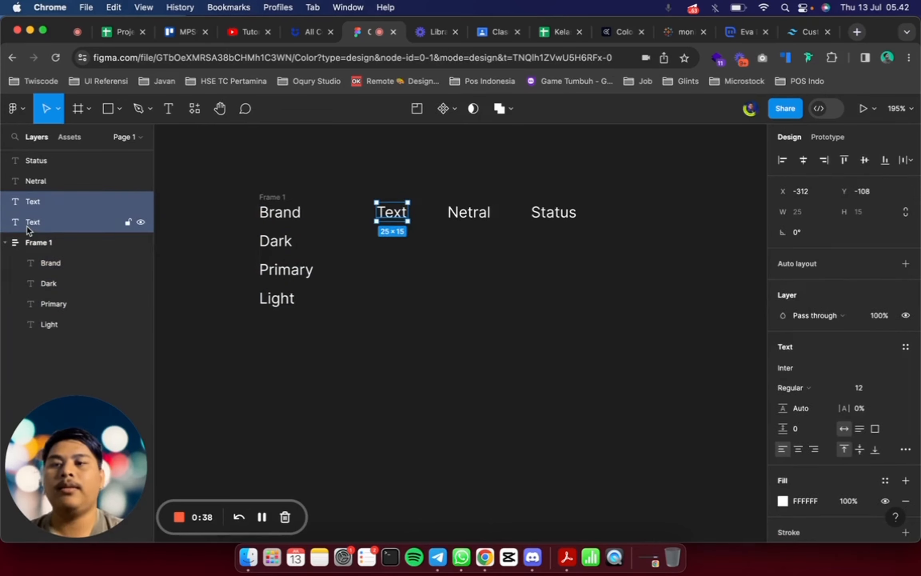
pyautogui.hotkey('shift', 'a')
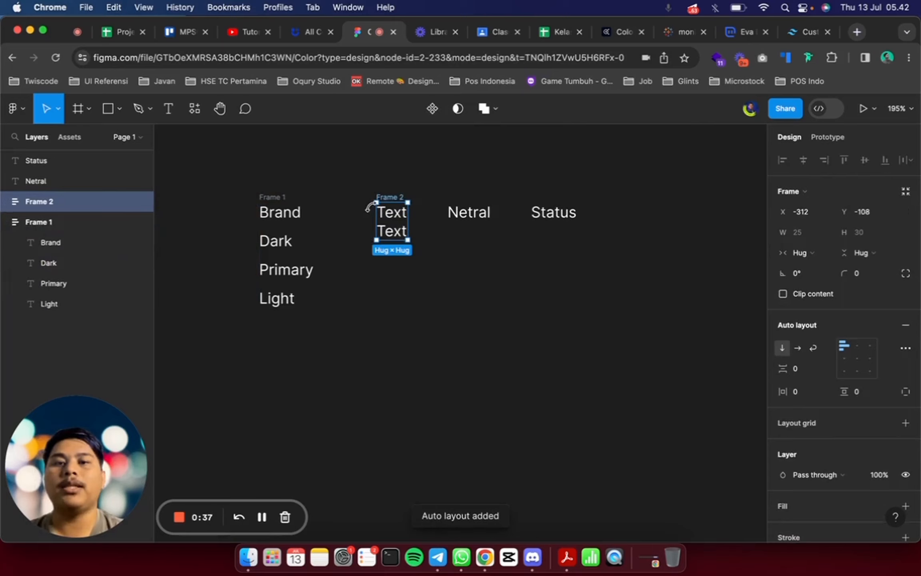
pyautogui.doubleClick(399, 232)
pyautogui.write('Primary')
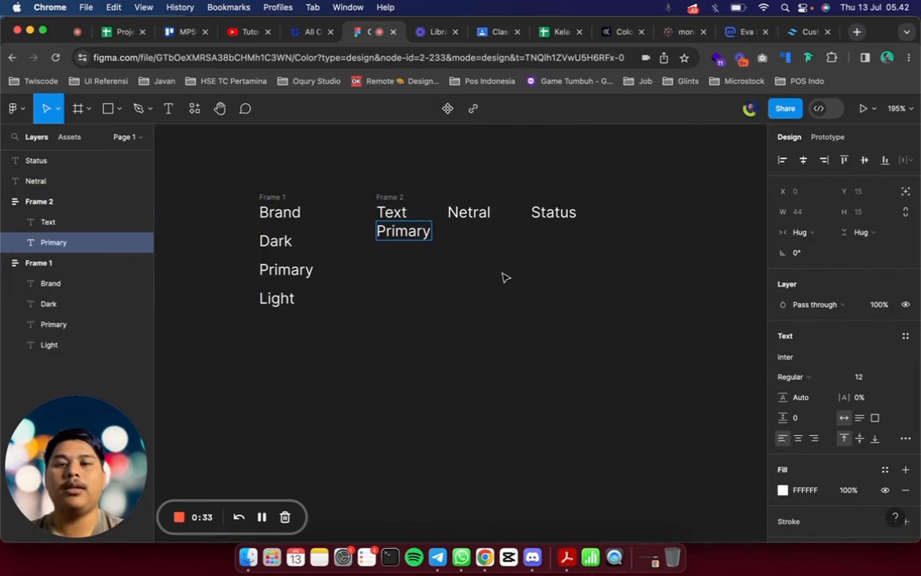
pyautogui.press('Escape')
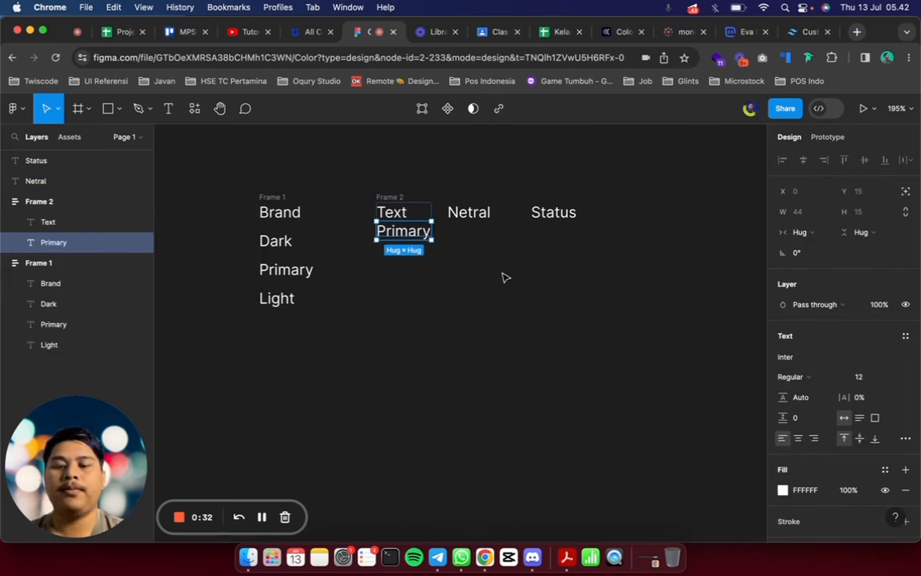
# Add "Secondary" and "Tirteary" labels below Primary in the Text column by duplicating and renaming the last label
pyautogui.press('super+d')
pyautogui.doubleClick(395, 244)
pyautogui.write('Secondary')
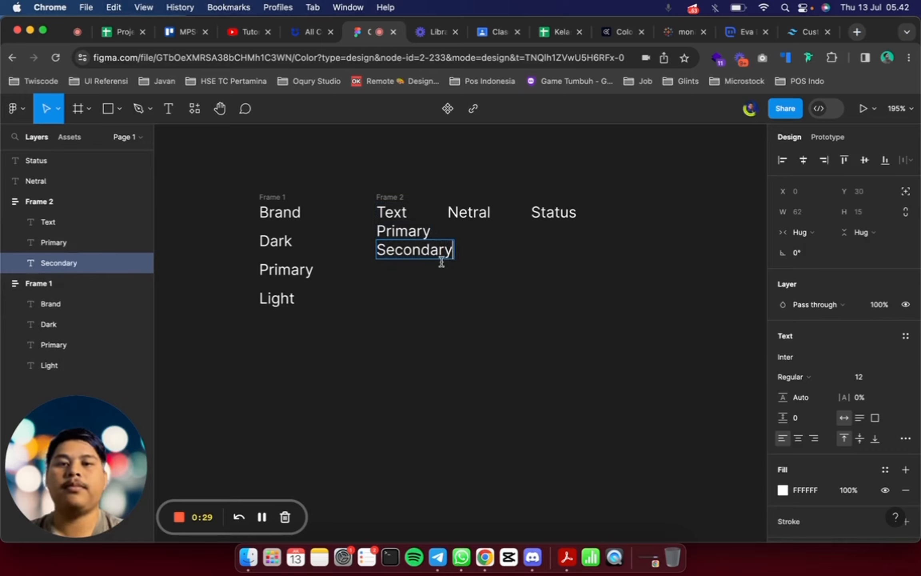
pyautogui.press('Escape')
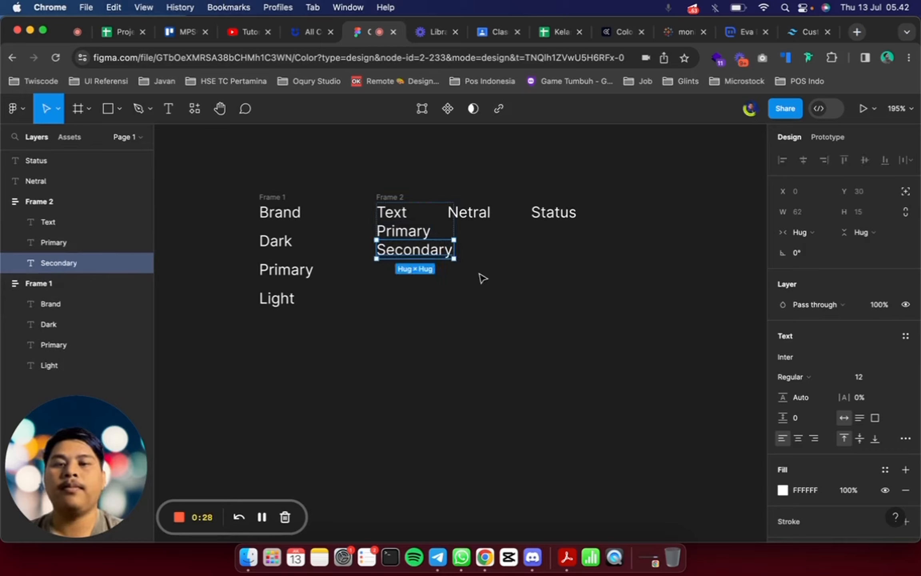
pyautogui.press('super+d')
pyautogui.doubleClick(412, 268)
pyautogui.write('Tirteary')
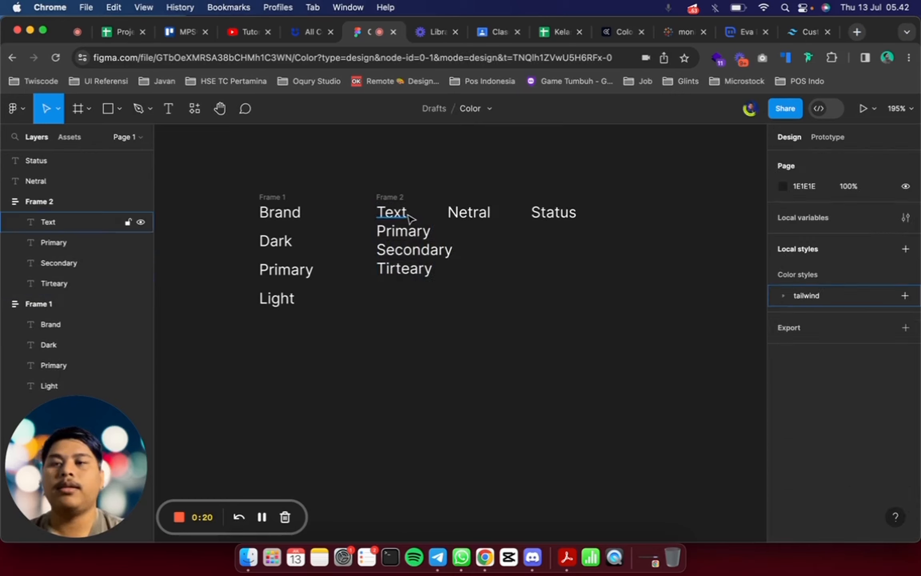
# Duplicate the Netral heading, stack both copies in a vertical auto layout frame, and rename the lower one "Background"
pyautogui.click(473, 220)
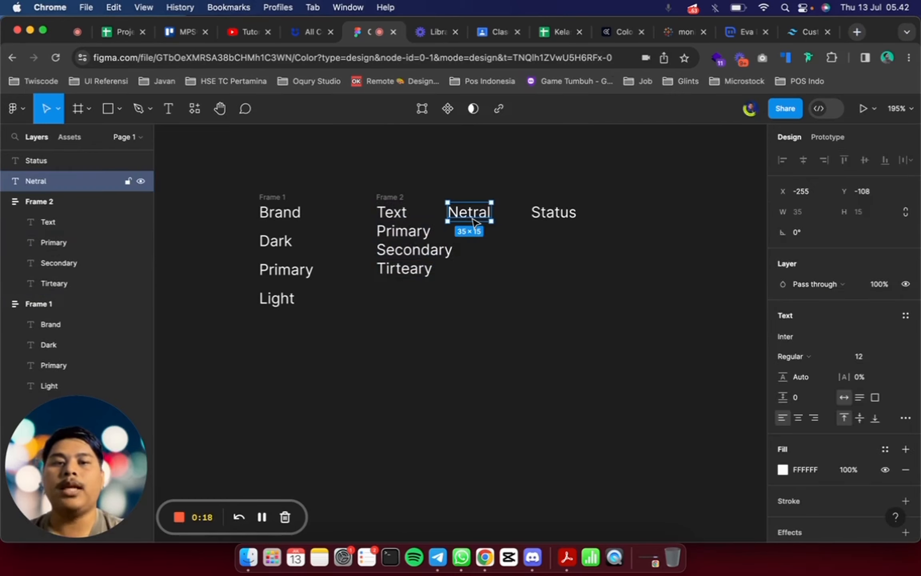
pyautogui.press('super+d')
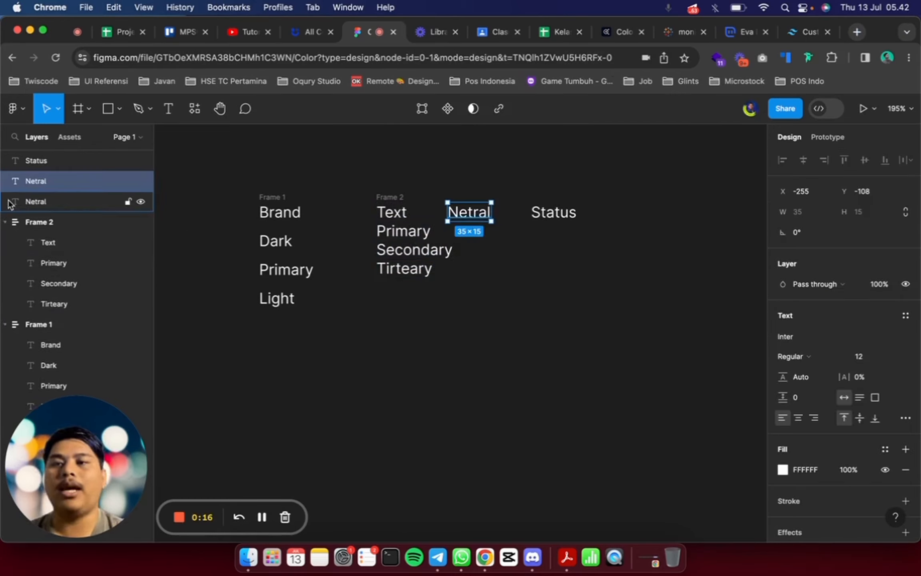
pyautogui.keyDown('shift'); pyautogui.click(9, 204); pyautogui.keyUp('shift')
pyautogui.hotkey('shift', 'a')
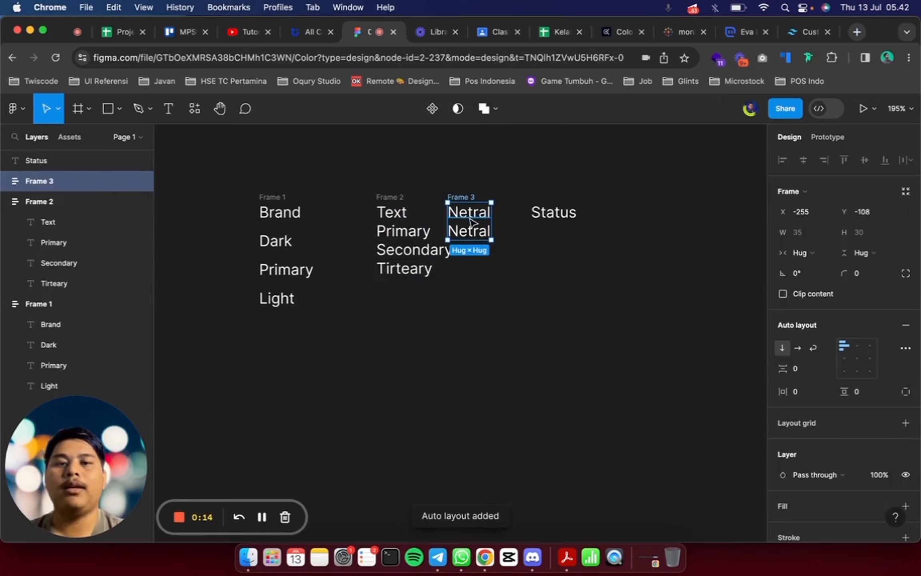
pyautogui.doubleClick(478, 240)
pyautogui.press('Return')
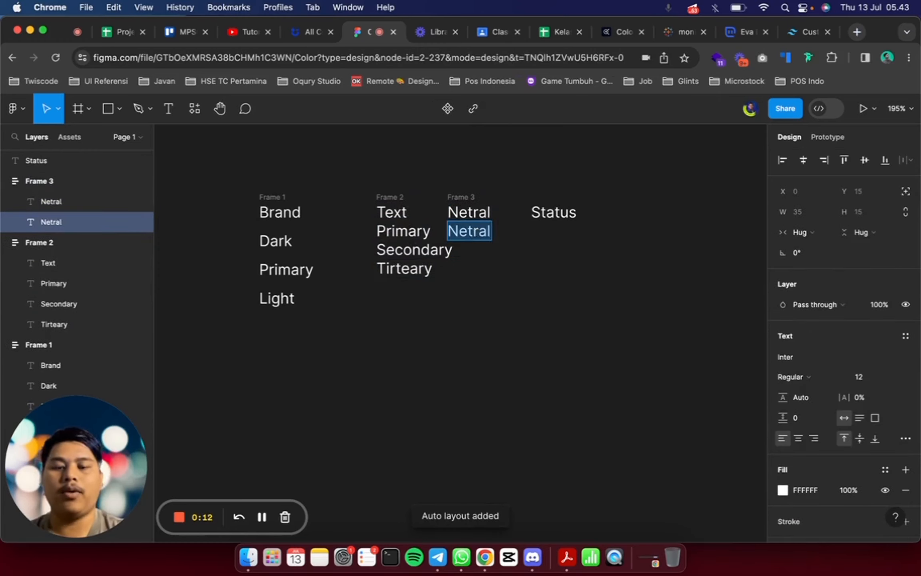
pyautogui.write('Background')
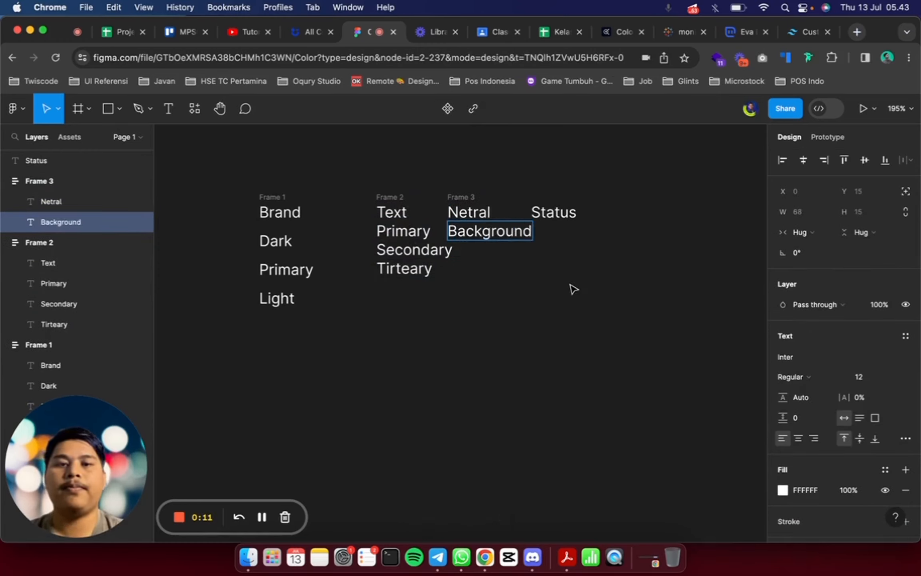
# Add "White" and "Black" labels below Background in the Netral column by duplicating and renaming the last label
pyautogui.press('super+d')
pyautogui.doubleClick(495, 250)
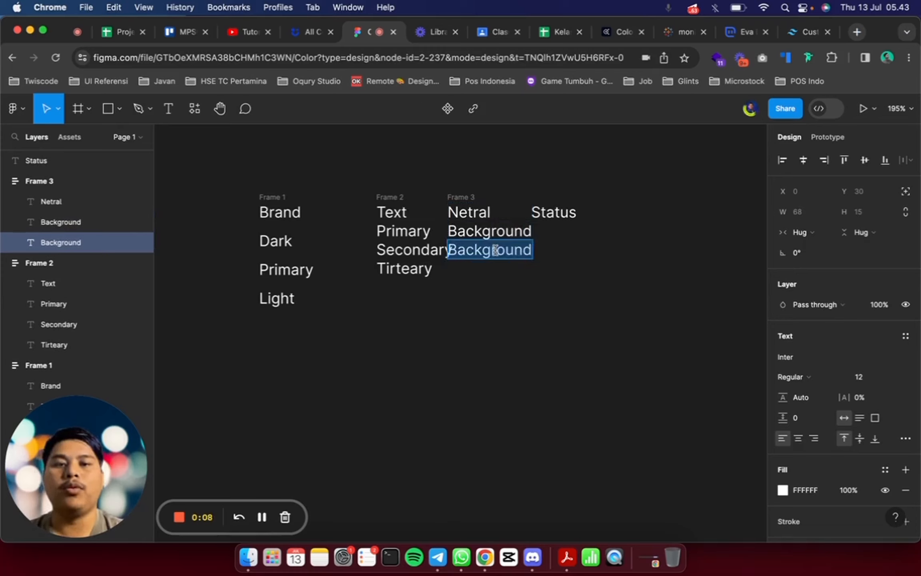
pyautogui.write('White')
pyautogui.press('Escape')
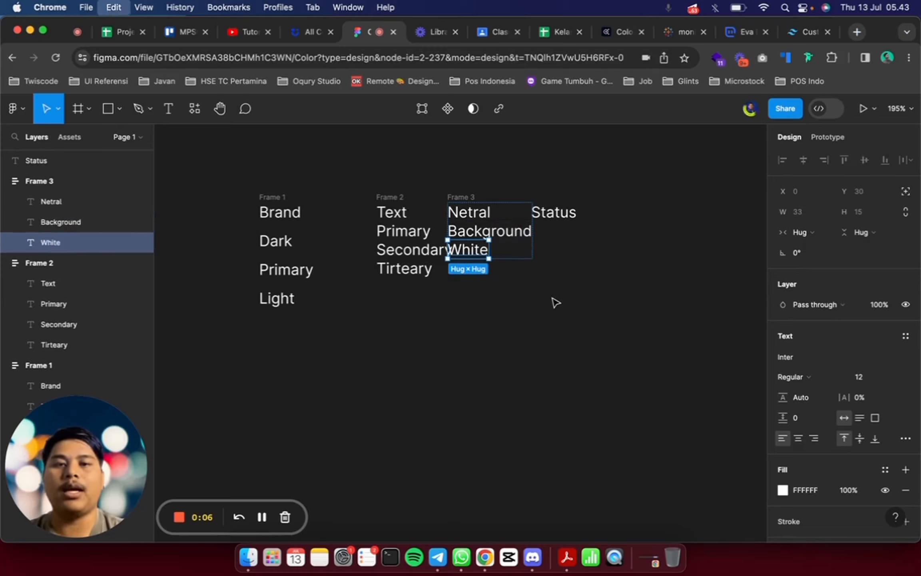
pyautogui.press('super+d')
pyautogui.doubleClick(470, 268)
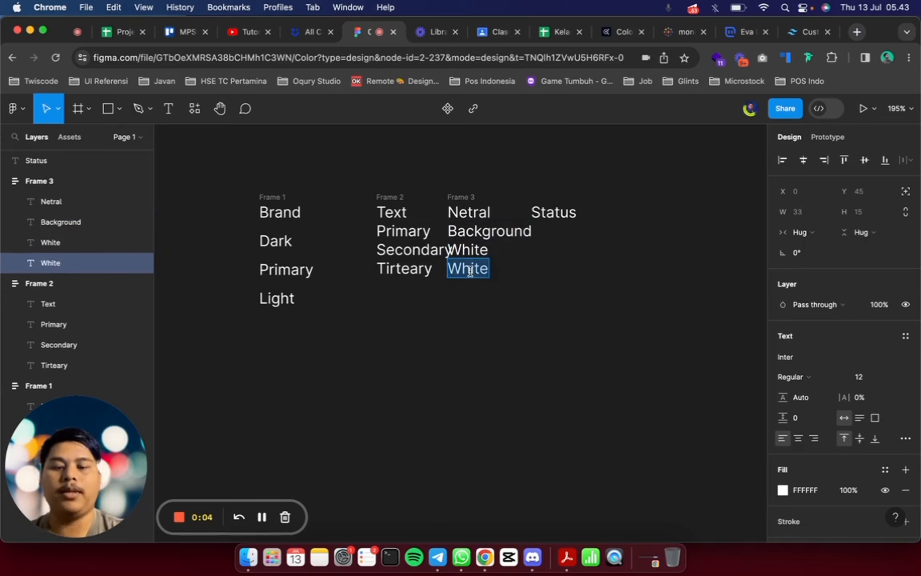
pyautogui.write('Black')
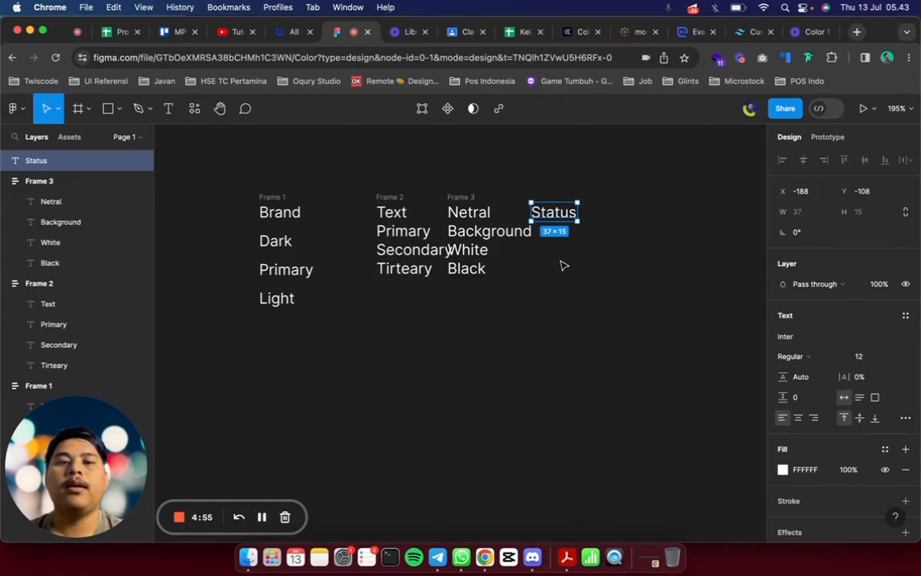
# Duplicate the Status heading, stack both copies in a vertical auto layout frame, and rename the lower one "Info"
pyautogui.press('super+d')
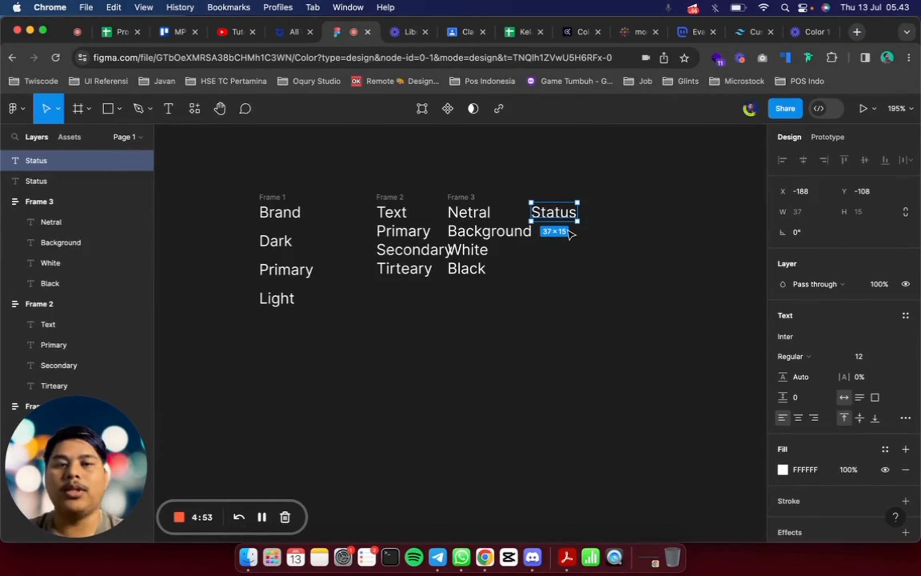
pyautogui.keyDown('shift'); pyautogui.click(21, 177); pyautogui.keyUp('shift')
pyautogui.hotkey('shift', 'a')
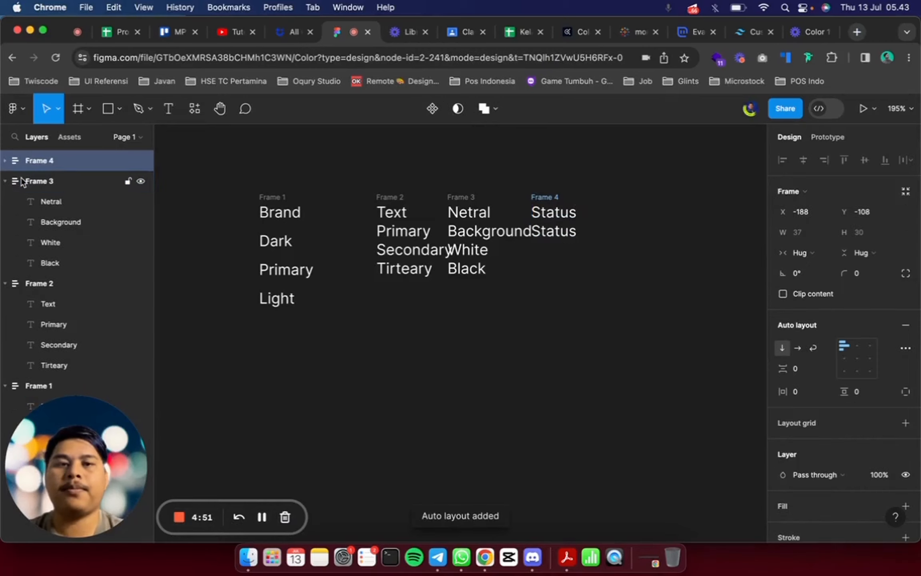
pyautogui.click(565, 234)
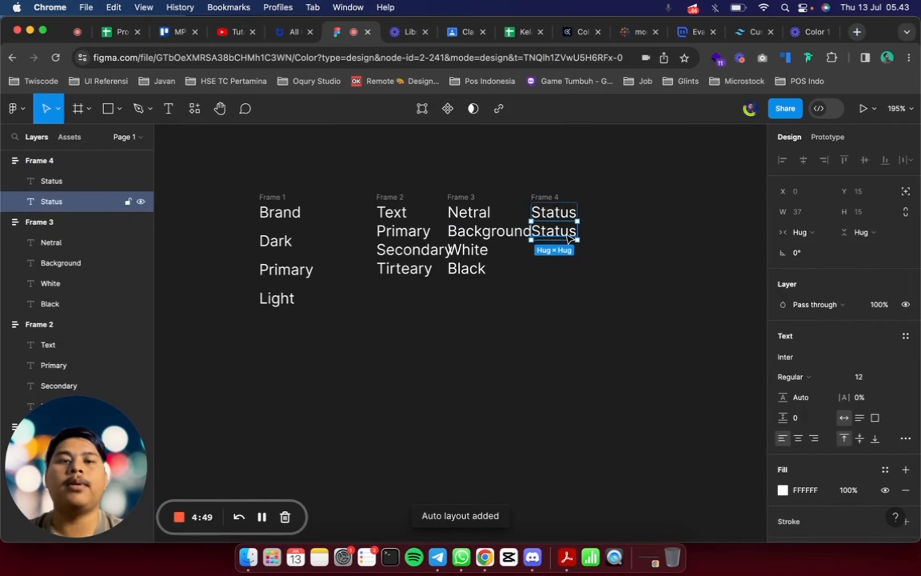
pyautogui.write('Info')
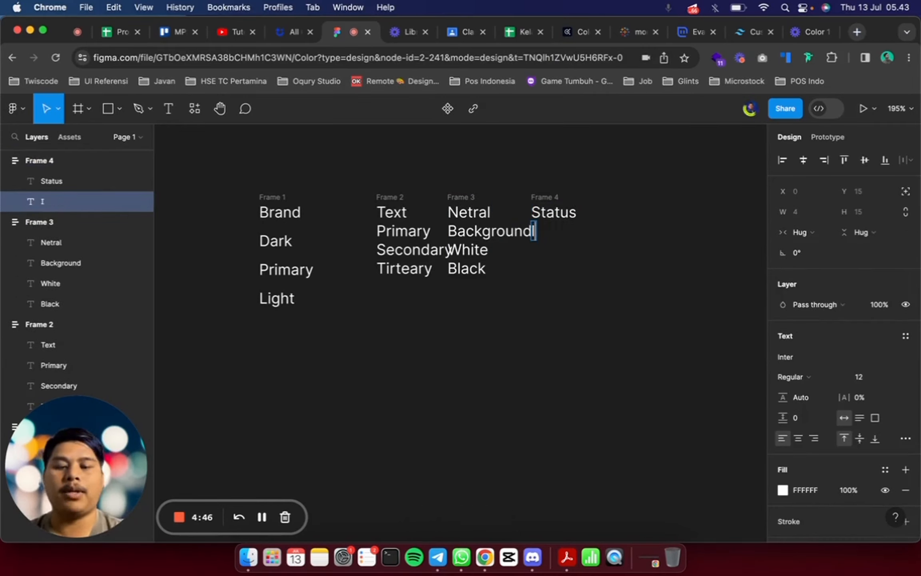
# Duplicate the Info label in the Status column and rename the copy "Warning"
pyautogui.press('super+d')
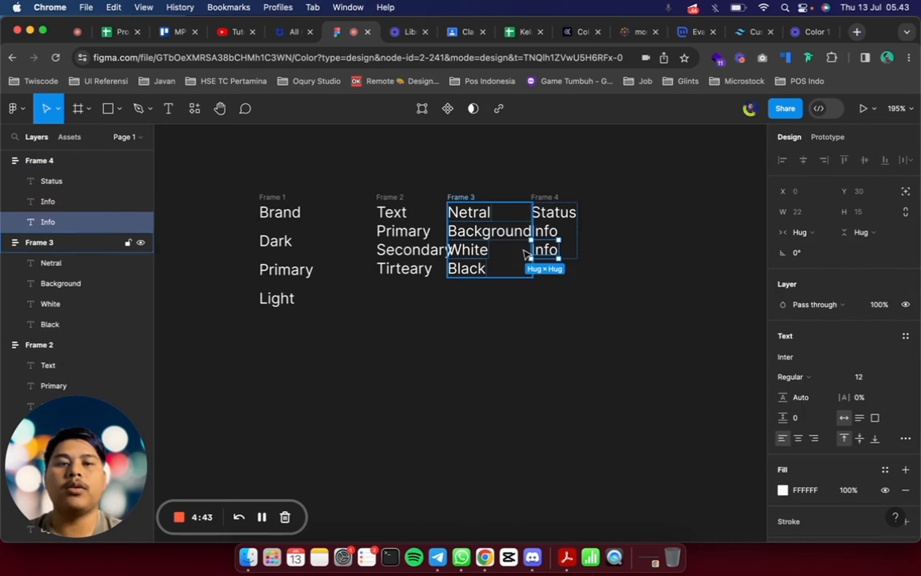
pyautogui.doubleClick(544, 248)
pyautogui.write('Warning')
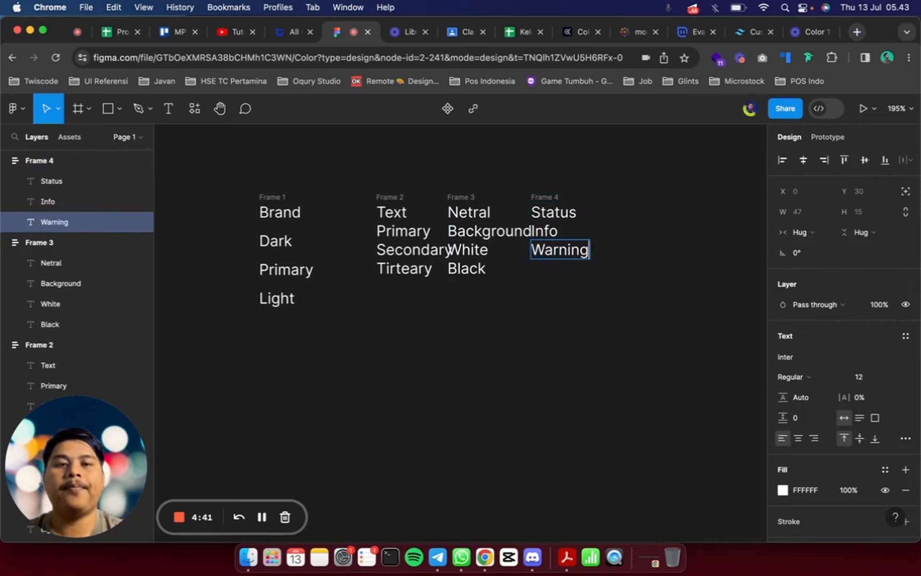
# Add "Success" and "Danger" labels below Warning in the Status column by duplicating and renaming the last label
pyautogui.press('Escape')
pyautogui.press('super+d')
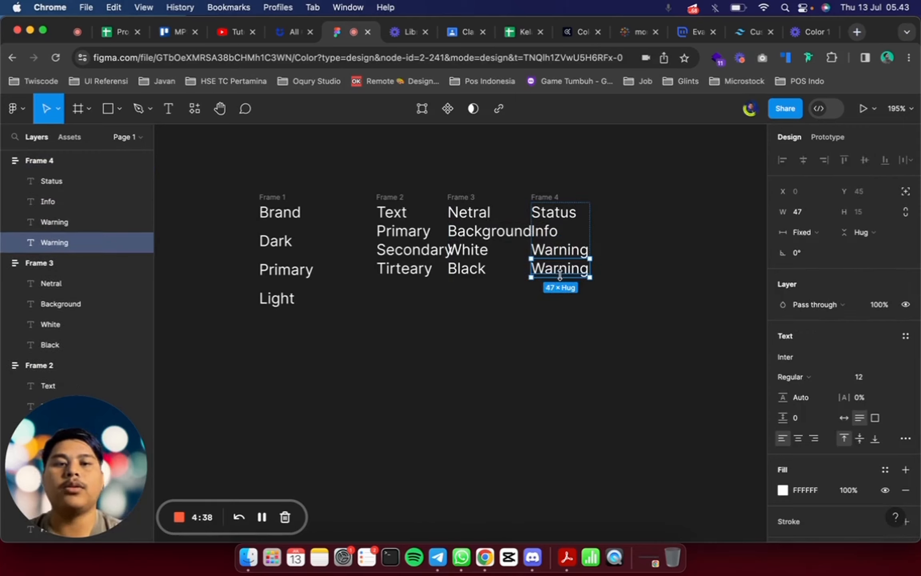
pyautogui.doubleClick(575, 270)
pyautogui.write('Success')
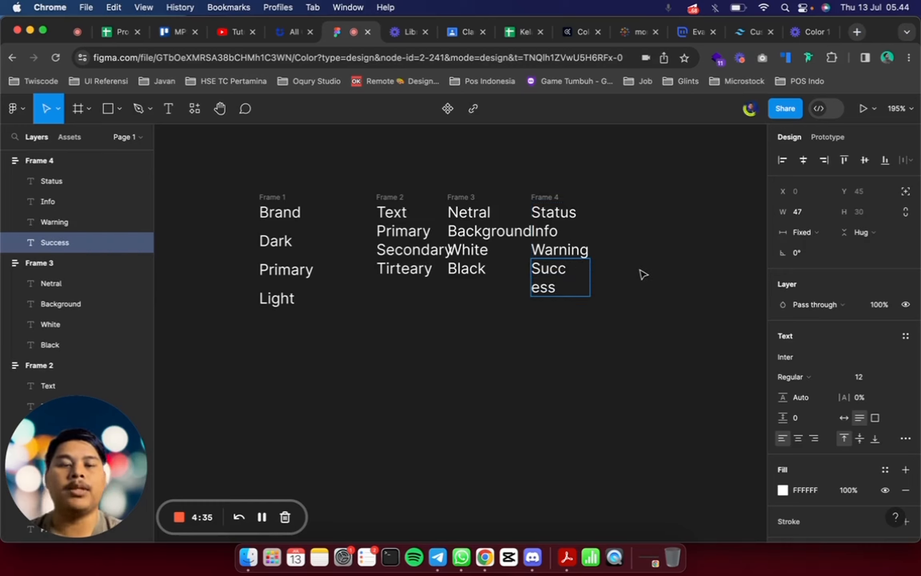
pyautogui.press('Escape')
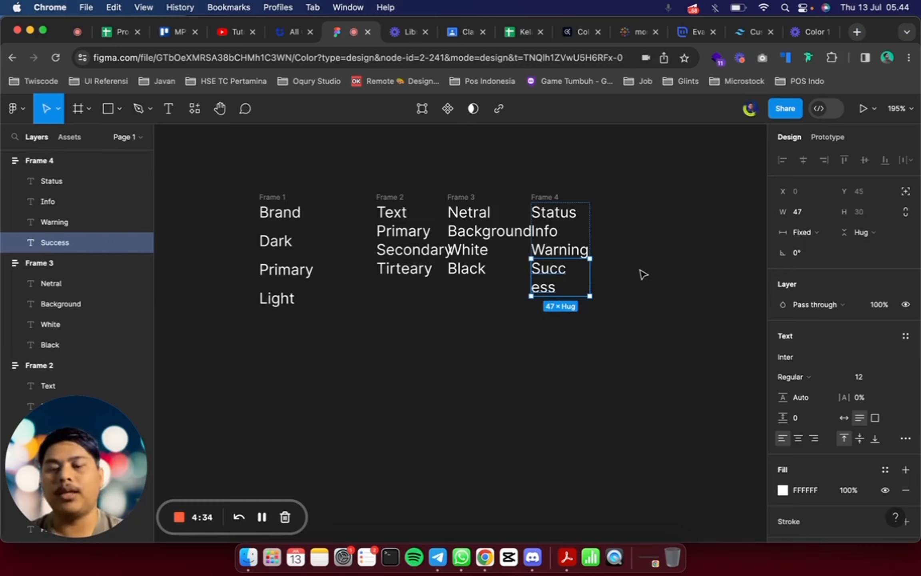
pyautogui.press('super+d')
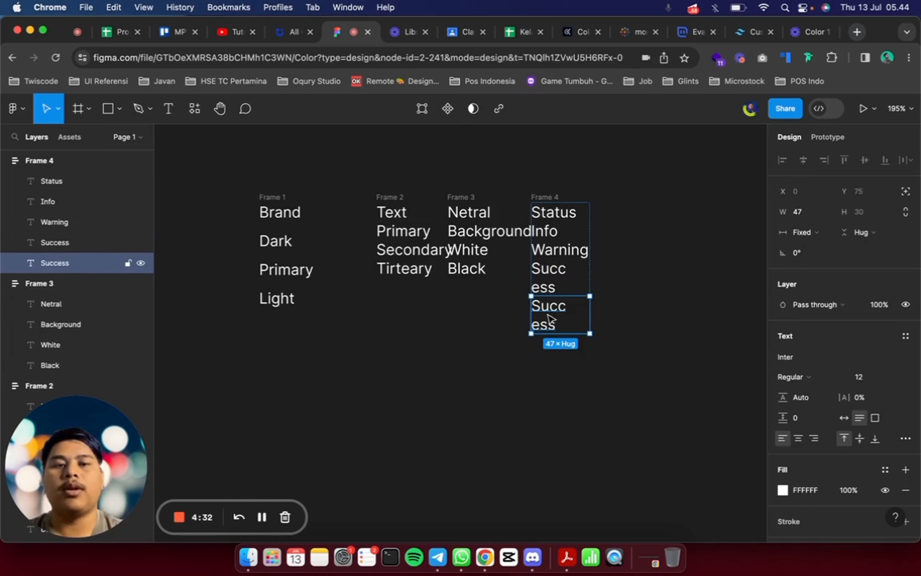
pyautogui.doubleClick(550, 319)
pyautogui.write('Danger')
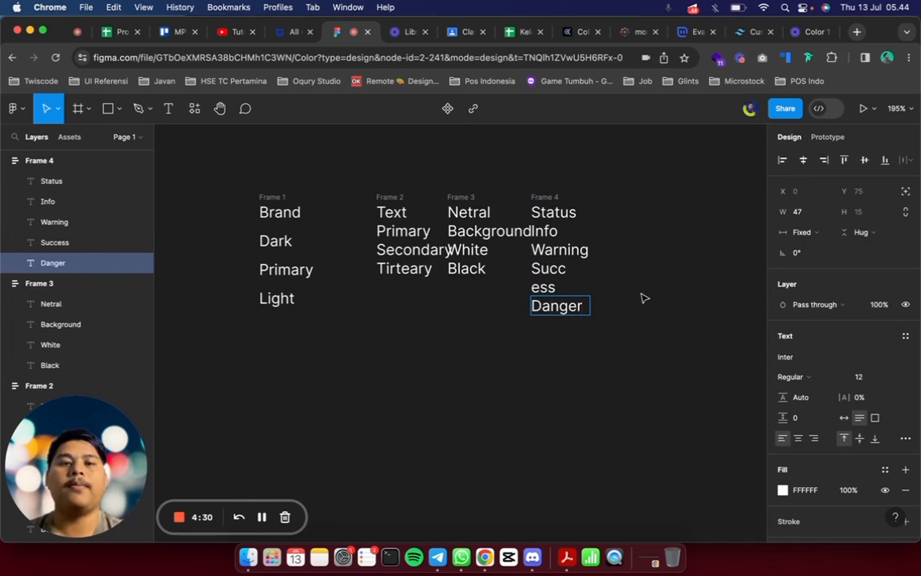
pyautogui.click(644, 297)
# Space out the columns by moving the Status and Netral frames right and the Text frame left
pyautogui.moveTo(551, 195); pyautogui.dragTo(593, 195)
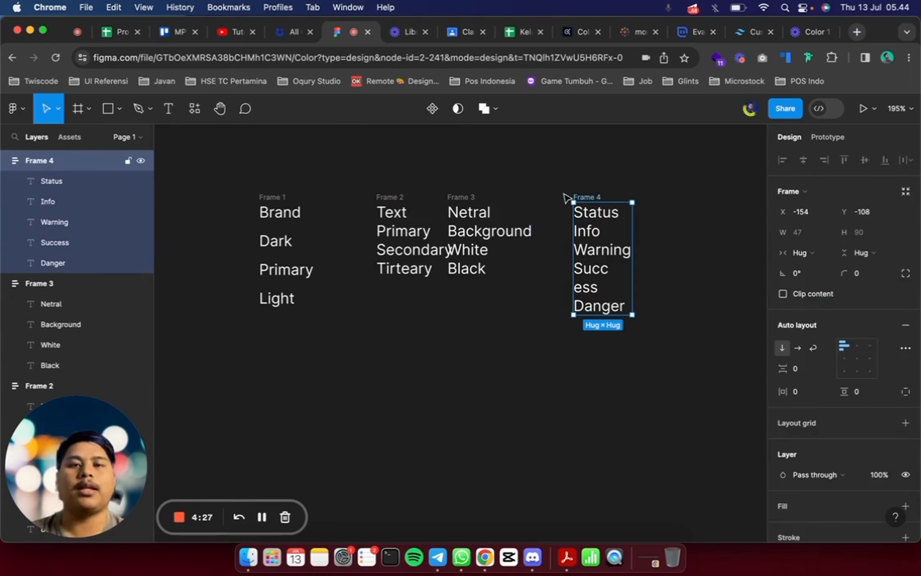
pyautogui.moveTo(467, 195); pyautogui.dragTo(495, 196)
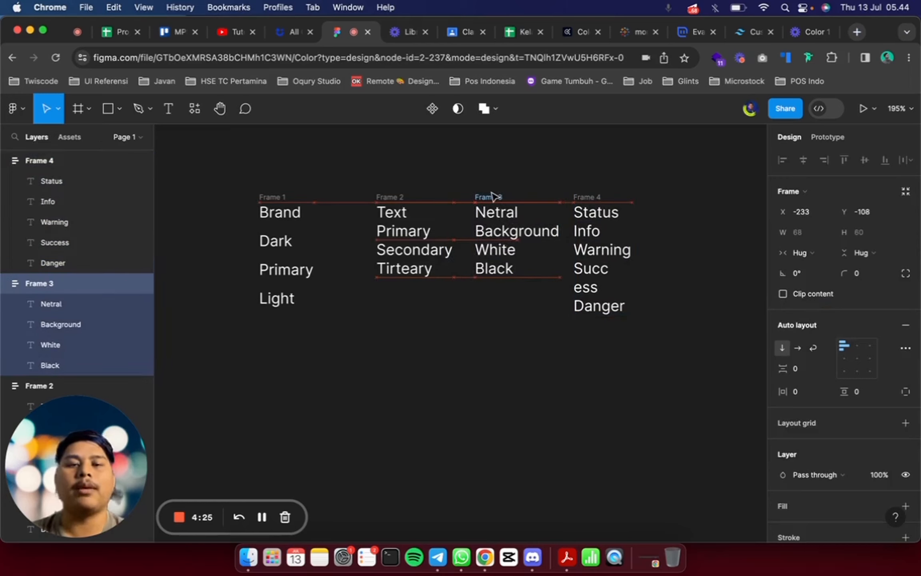
pyautogui.moveTo(391, 197); pyautogui.dragTo(370, 201)
pyautogui.click(448, 173)
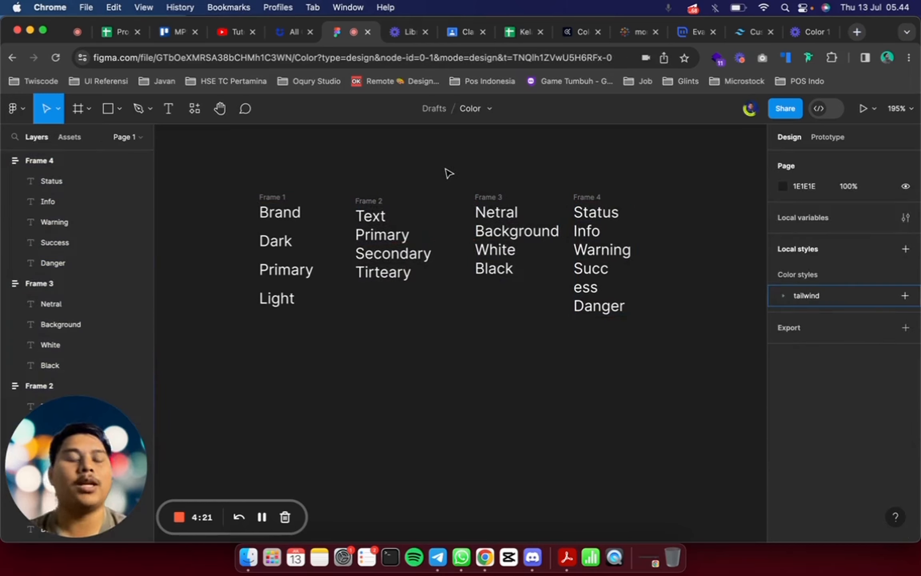
# Widen the Status column frame and set the Success label's width to hug its contents so it fits one line
pyautogui.click(600, 251)
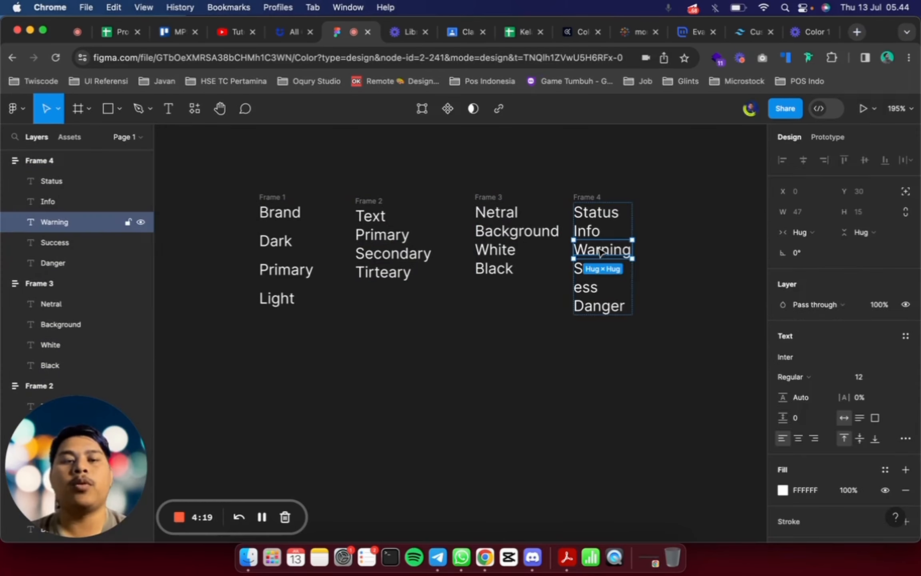
pyautogui.click(695, 259)
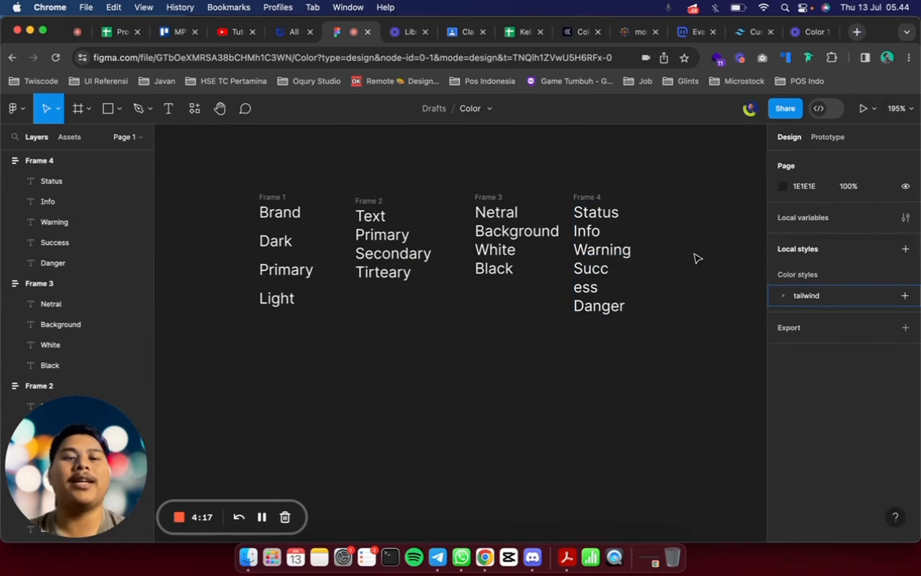
pyautogui.click(585, 280)
pyautogui.click(588, 197)
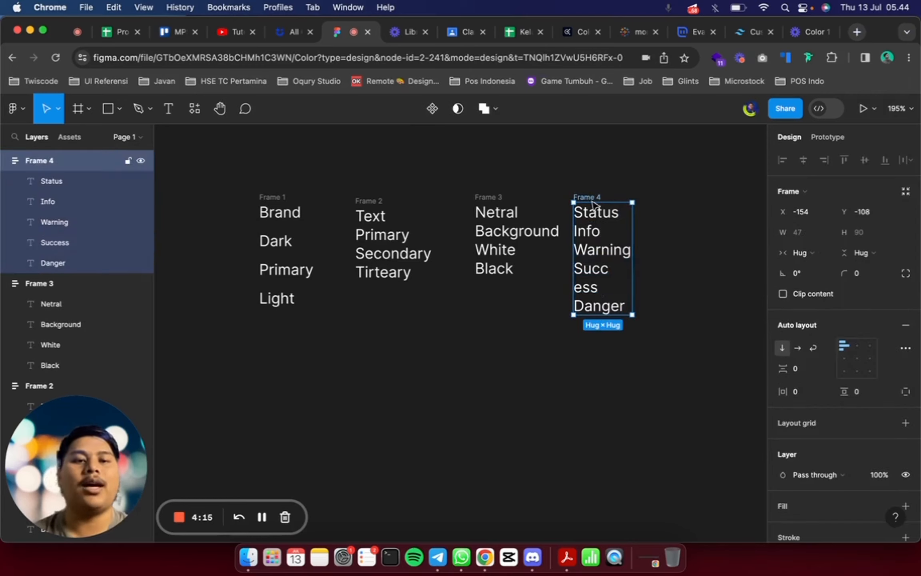
pyautogui.moveTo(634, 275); pyautogui.dragTo(658, 275)
pyautogui.click(600, 261)
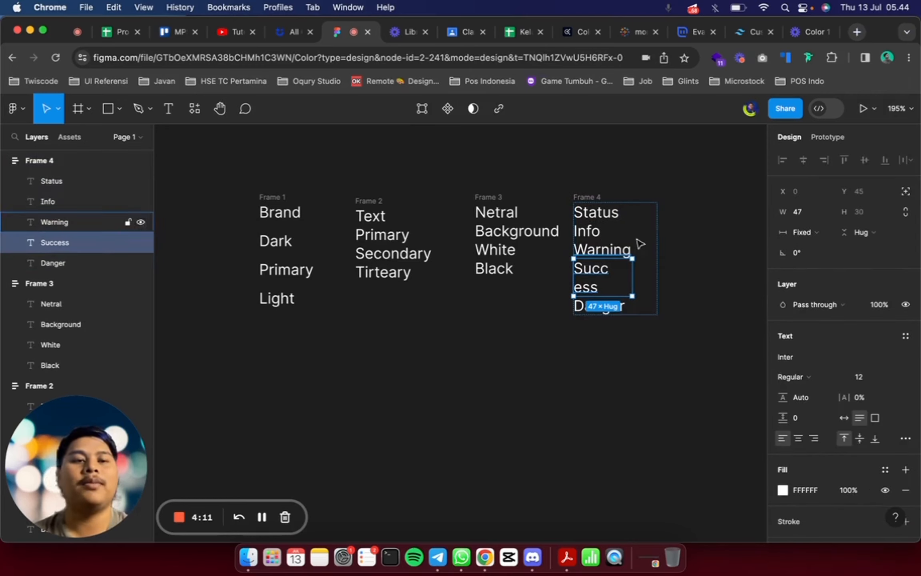
pyautogui.click(802, 233)
pyautogui.click(805, 262)
pyautogui.click(681, 243)
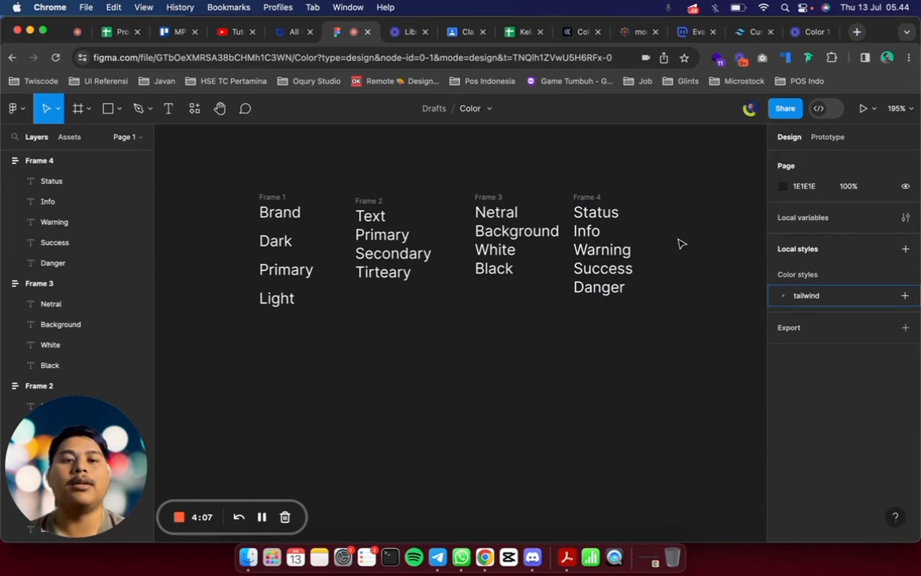
# Move the Status column slightly farther right, away from the Netral column
pyautogui.moveTo(587, 198); pyautogui.dragTo(597, 198)
pyautogui.press('super+a')
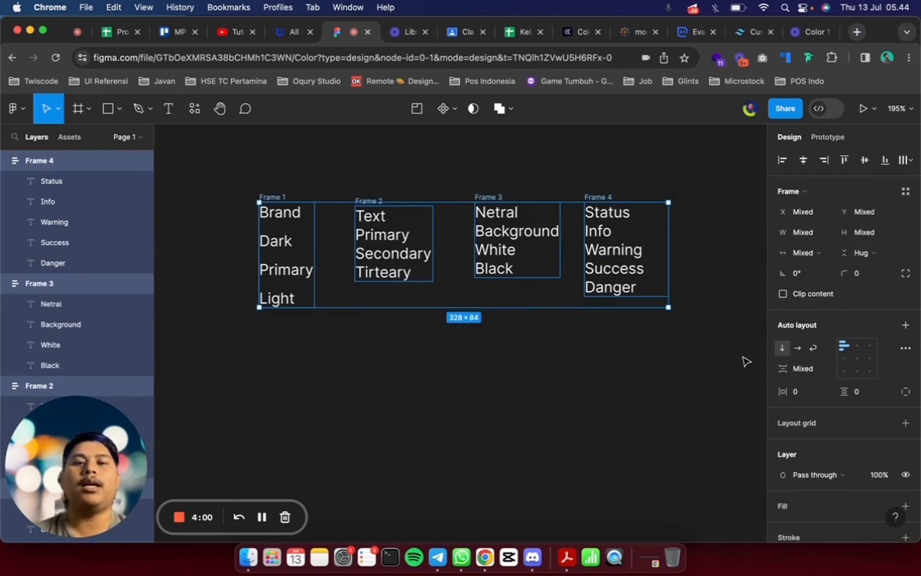
pyautogui.click(746, 361)
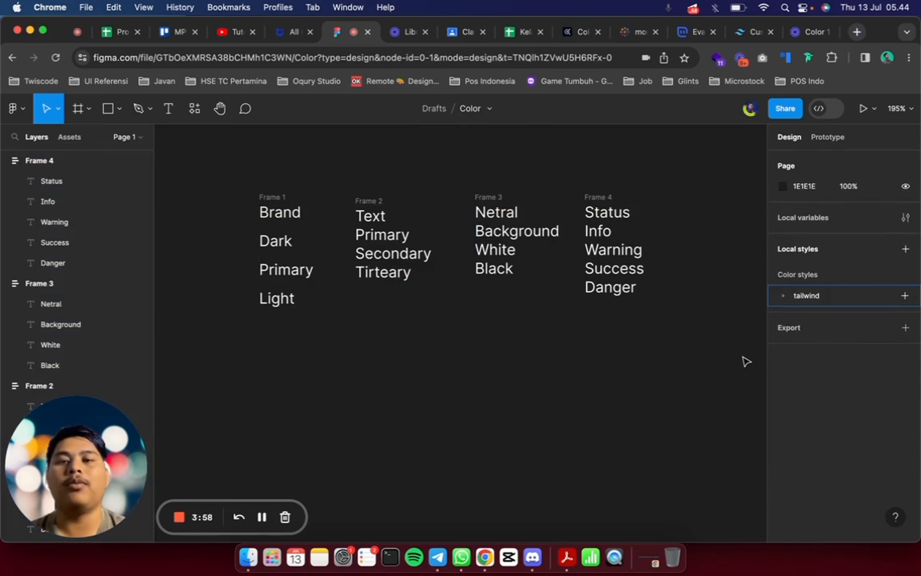
pyautogui.click(276, 239)
pyautogui.hscroll(-3, 276, 233)
pyautogui.scroll(1, 276, 233)
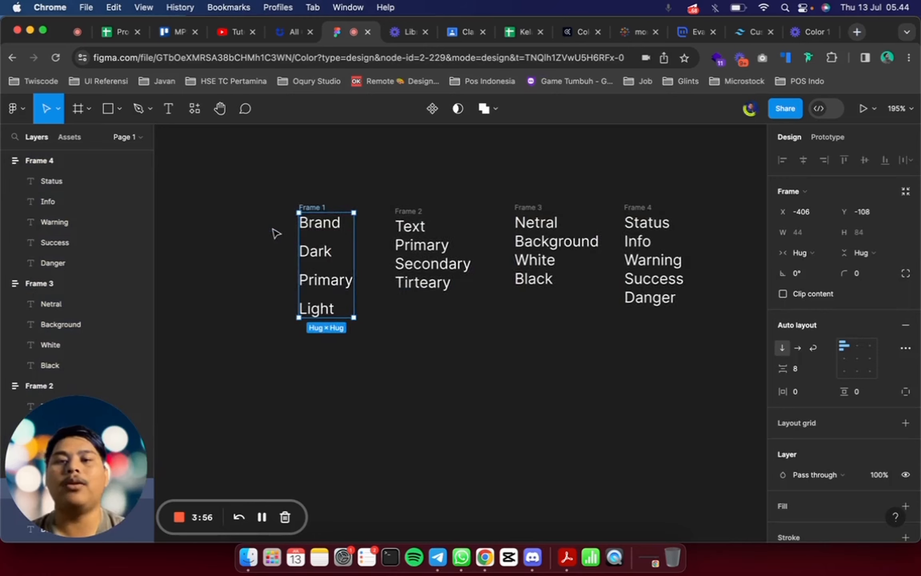
pyautogui.scroll(3, 275, 232)
pyautogui.click(358, 208)
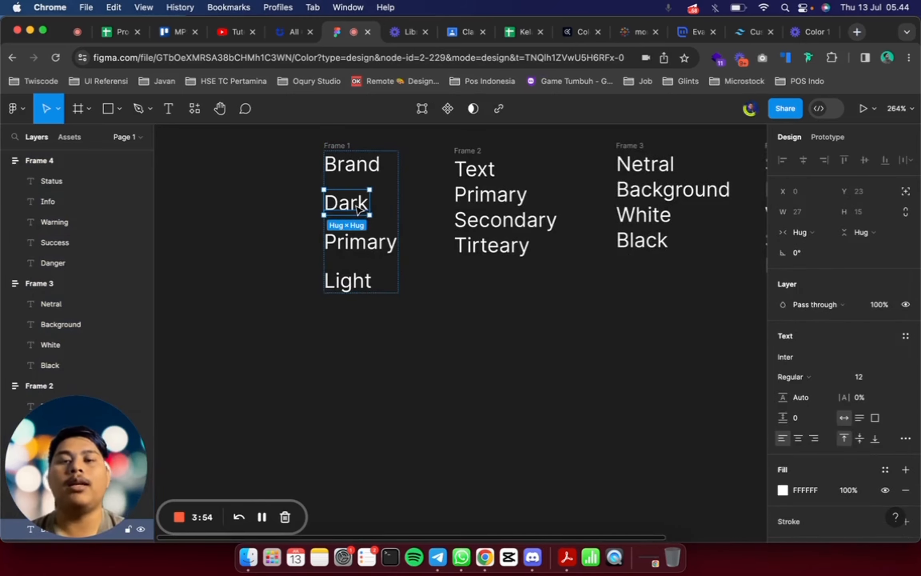
pyautogui.hscroll(3, 359, 208)
pyautogui.scroll(-1, 358, 209)
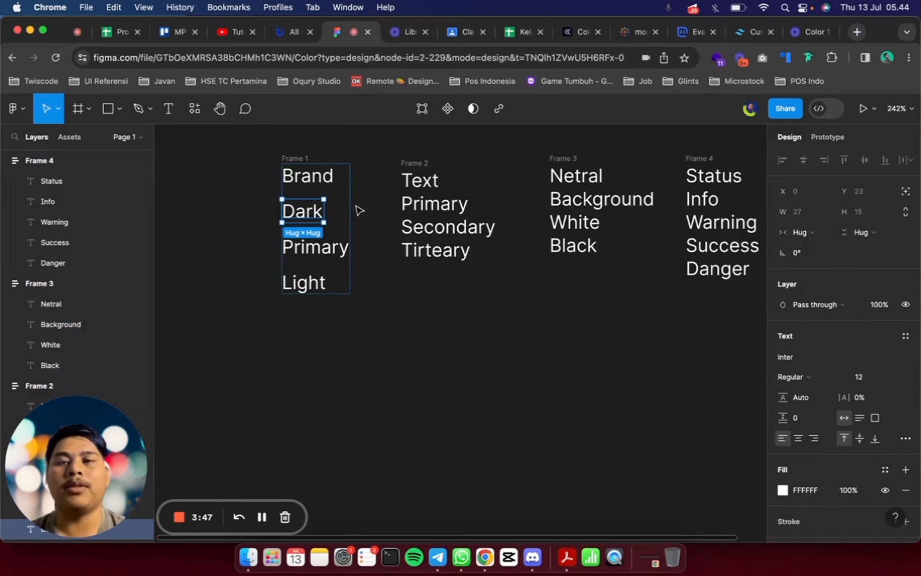
pyautogui.click(412, 281)
# Expand the tailwind color styles down to the blue group and select its 500 shade
pyautogui.click(784, 295)
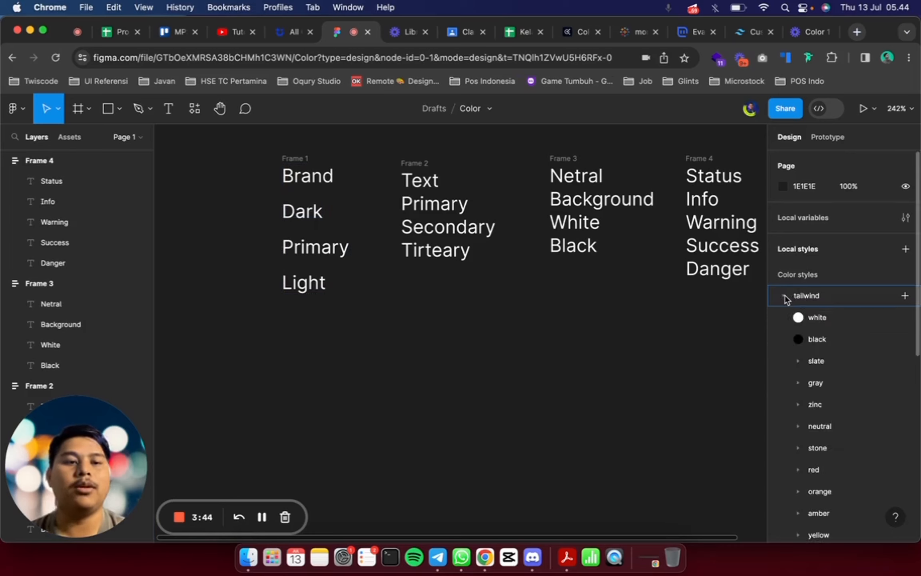
pyautogui.scroll(-6, 863, 408)
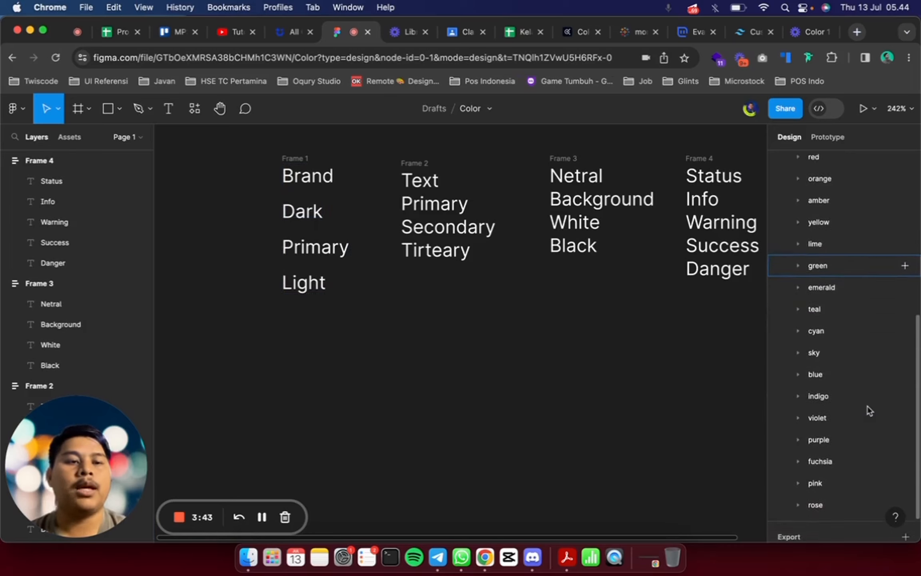
pyautogui.click(797, 368)
pyautogui.scroll(-5, 798, 372)
pyautogui.scroll(1, 819, 340)
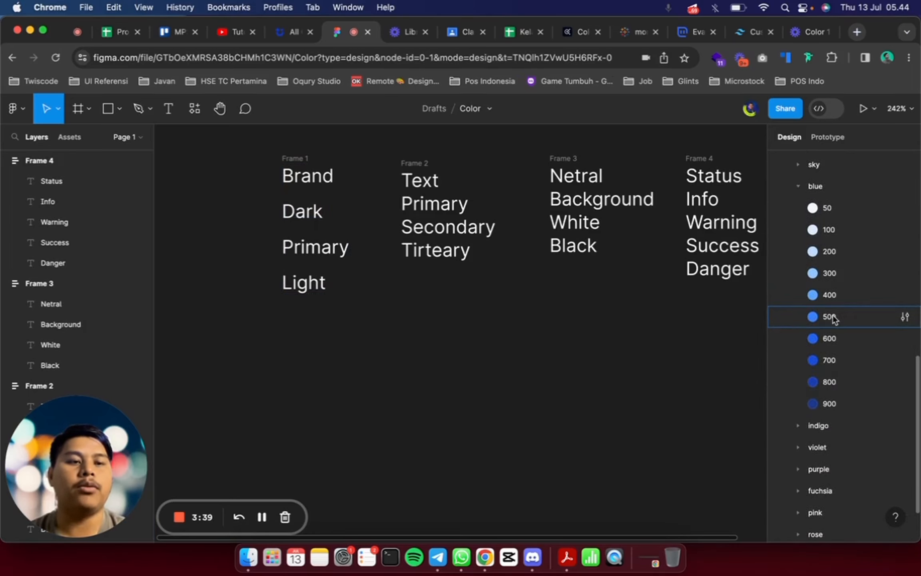
pyautogui.click(834, 319)
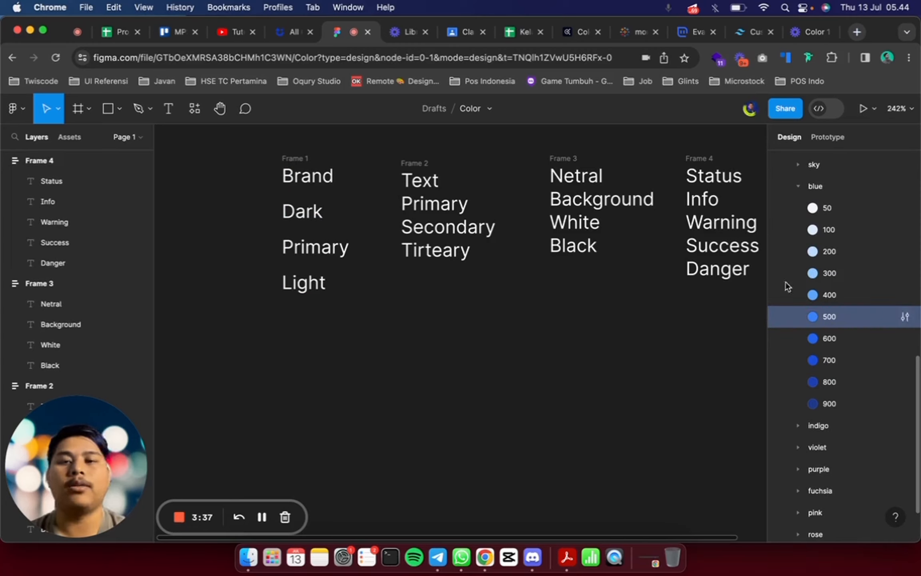
# Insert a 100 × 100 ellipse directly below the Primary label in the Brand column
pyautogui.click(319, 253)
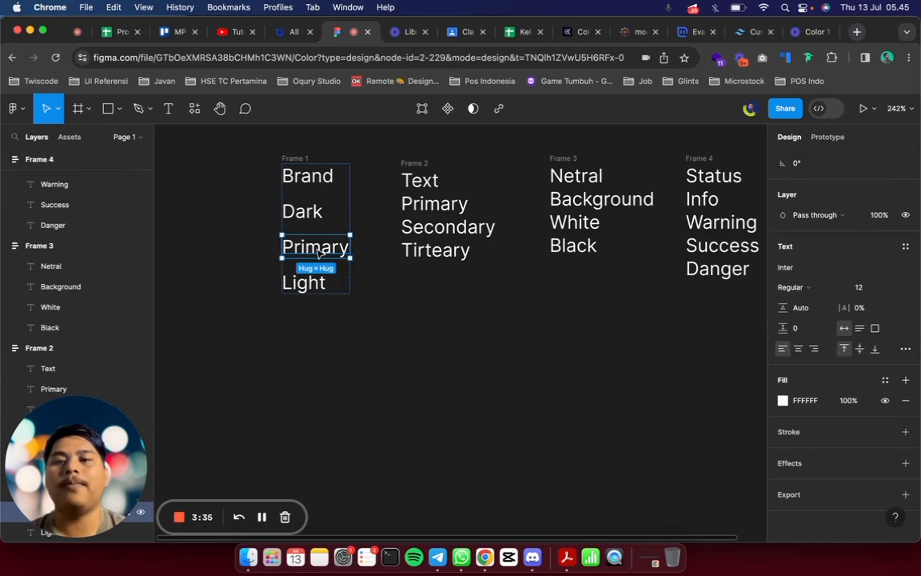
pyautogui.click(119, 109)
pyautogui.click(94, 186)
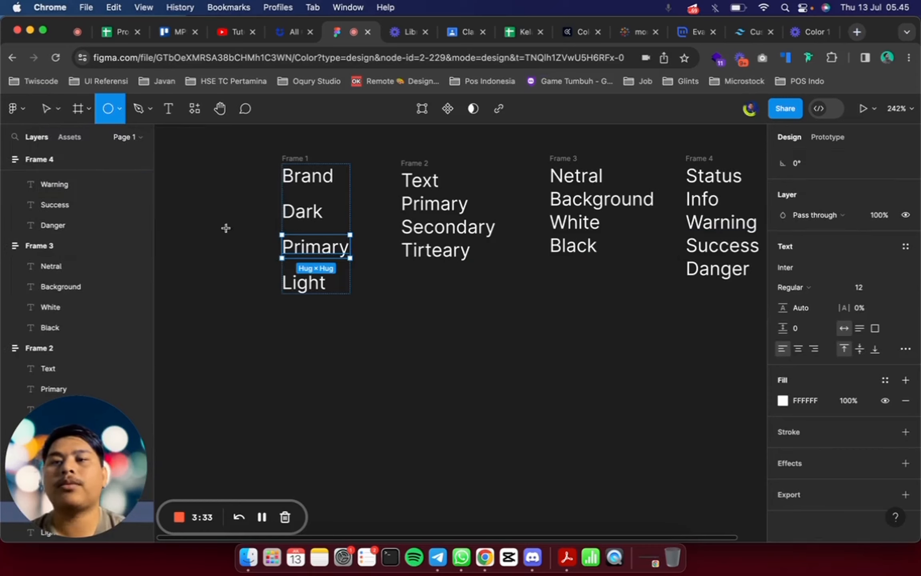
pyautogui.click(287, 244)
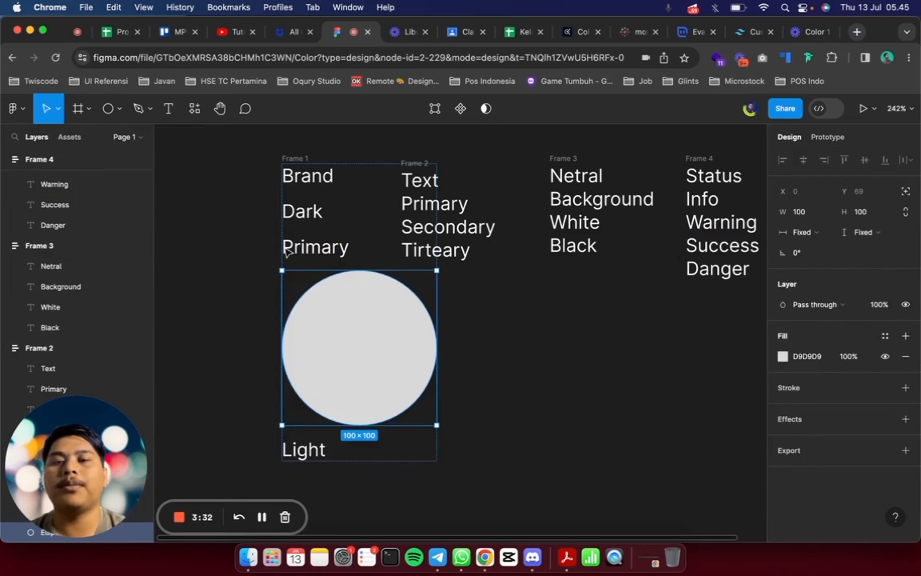
# Group the Primary label and the circle in a nested auto layout frame with horizontal direction
pyautogui.keyDown('shift'); pyautogui.click(330, 254); pyautogui.keyUp('shift')
pyautogui.hotkey('shift', 'a')
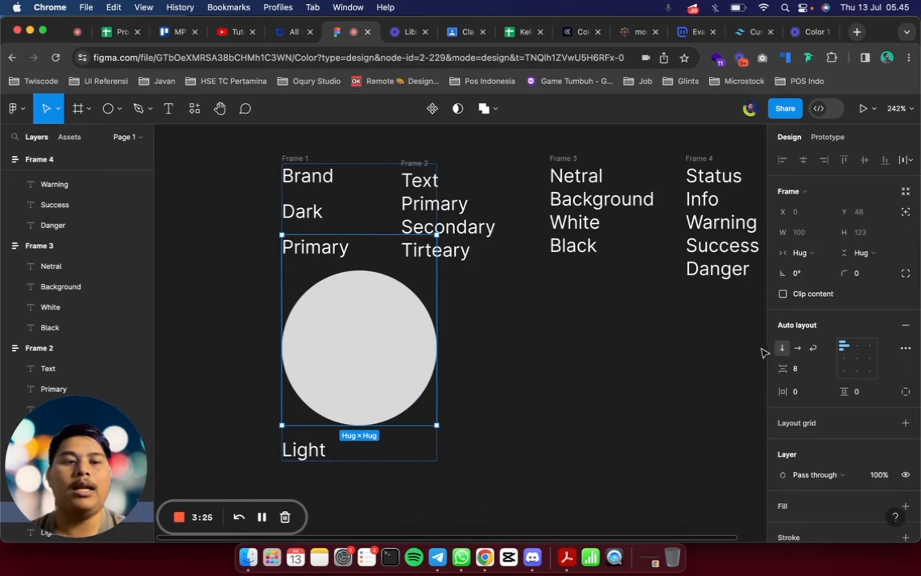
pyautogui.click(797, 347)
# Reorder the nested frame in the Brand column so the circle comes before the Primary label
pyautogui.click(445, 331)
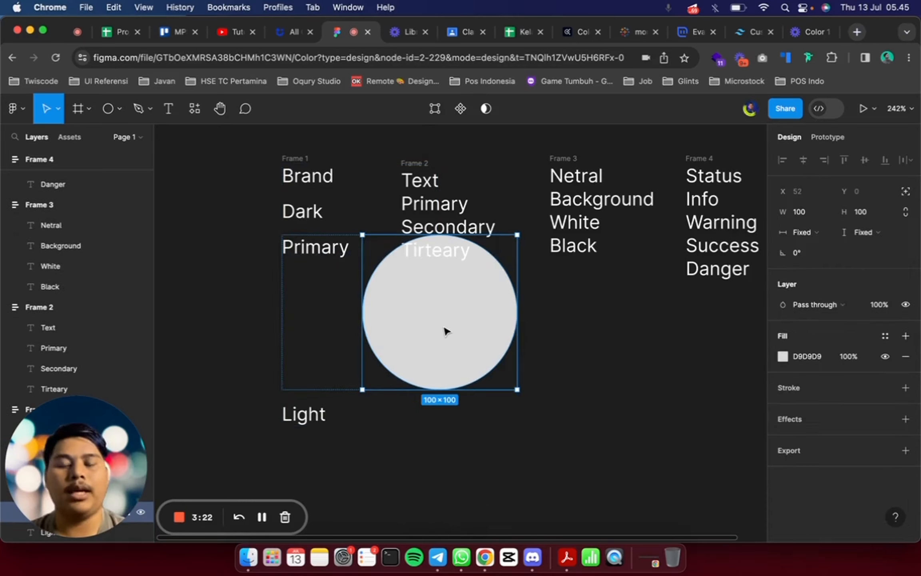
pyautogui.press('Left')
pyautogui.press('Right')
pyautogui.press('Left')
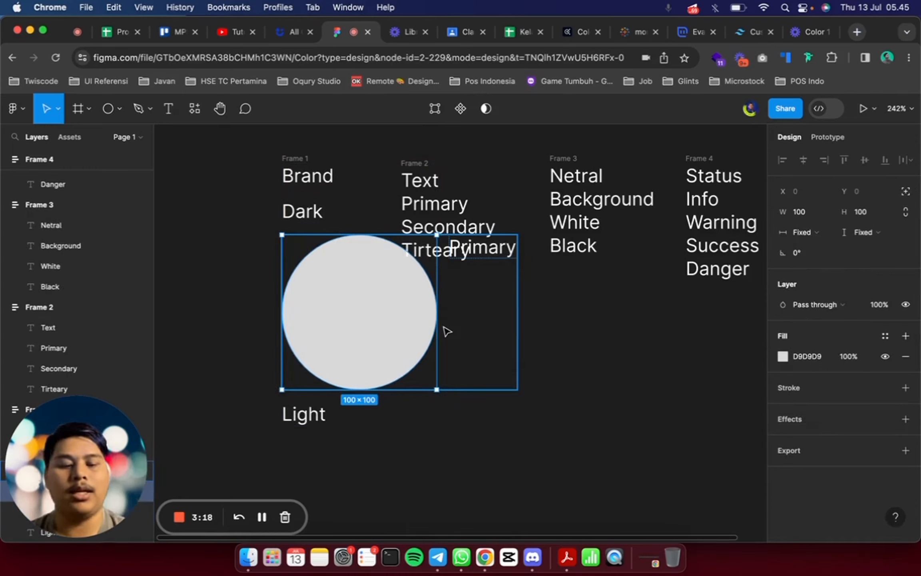
pyautogui.press('Right')
pyautogui.press('Left')
pyautogui.press('Right')
pyautogui.press('Left')
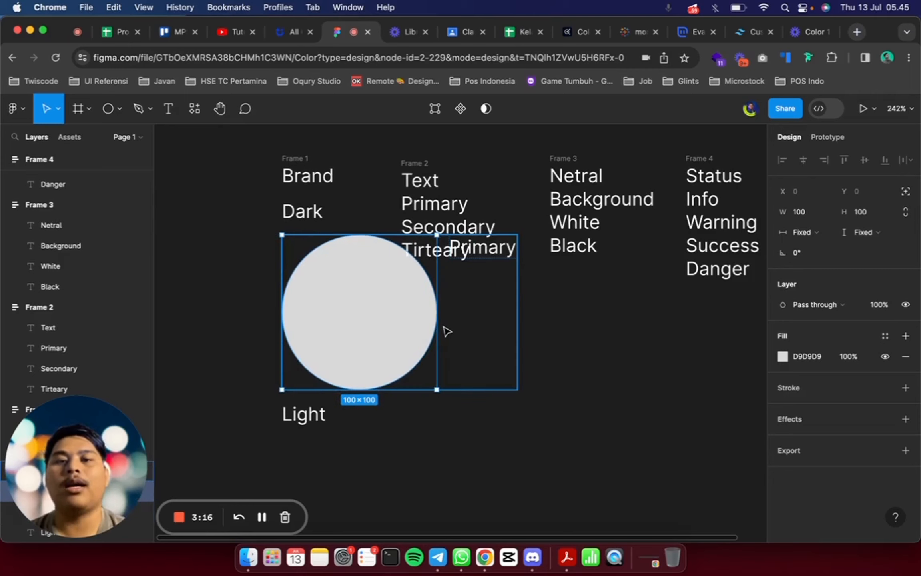
pyautogui.scroll(-2, 424, 361)
pyautogui.click(730, 400)
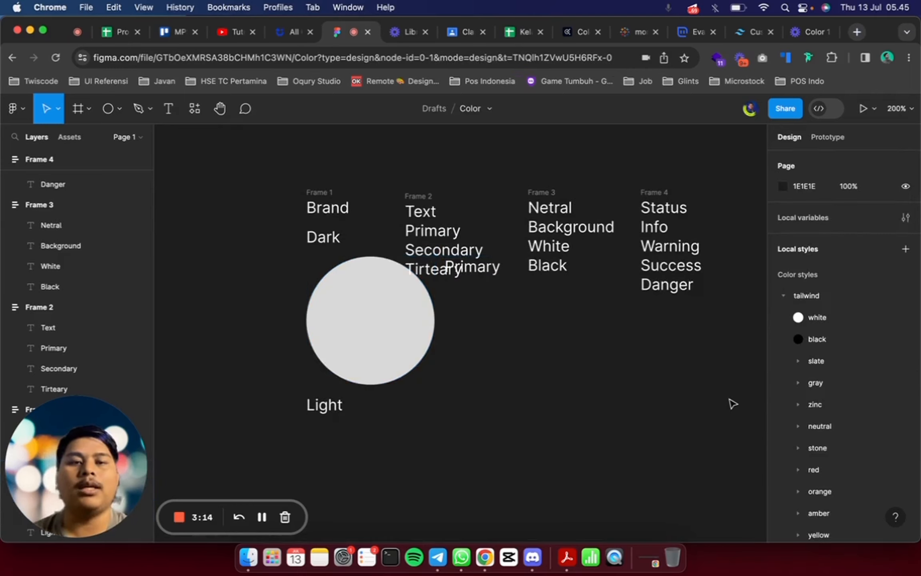
# Move the Text, Netral and Status columns up together, clear of the Brand column
pyautogui.scroll(-3, 730, 399)
pyautogui.click(514, 250)
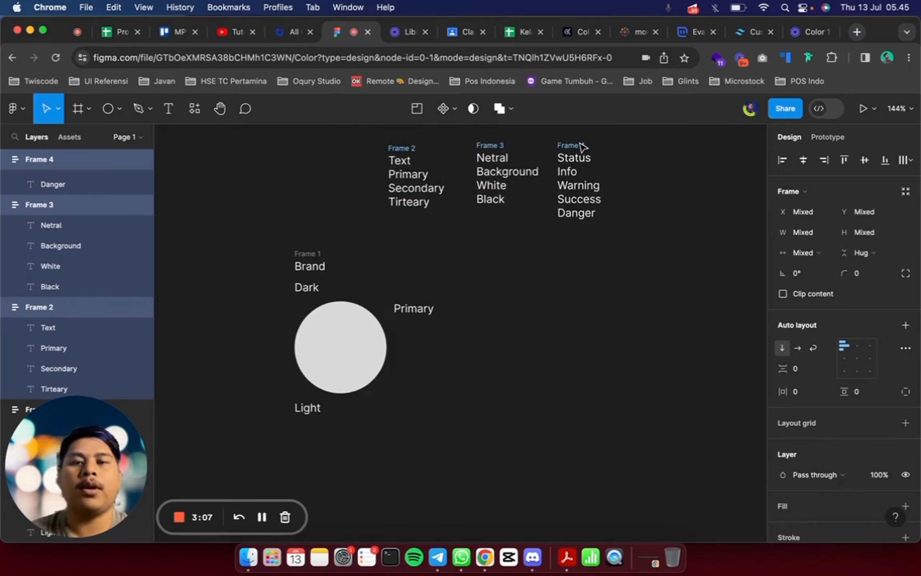
pyautogui.moveTo(583, 148)
pyautogui.mouseDown()
pyautogui.moveTo(538, 148)
pyautogui.moveTo(588, 134)
pyautogui.mouseUp()
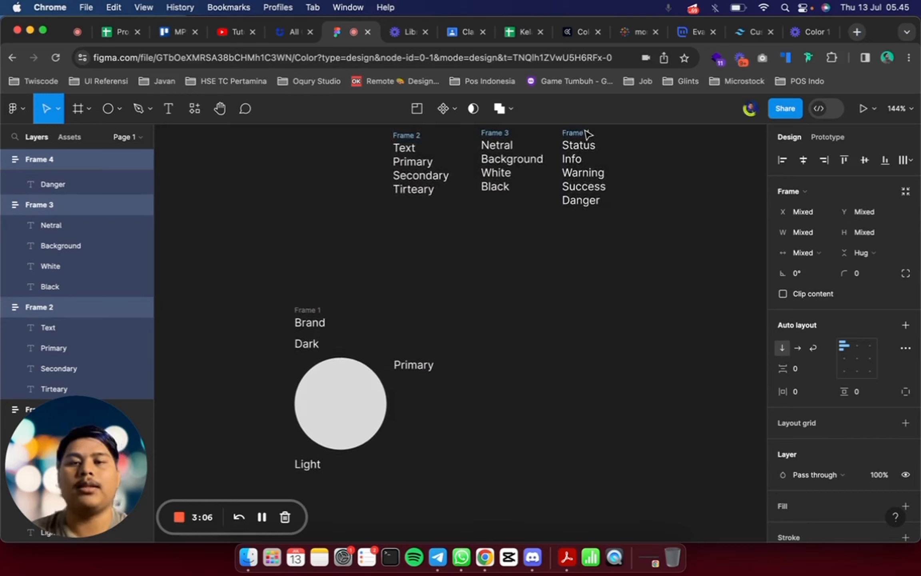
# Resize the circle beside the Primary label to 25 × 25
pyautogui.hscroll(-2, 438, 273)
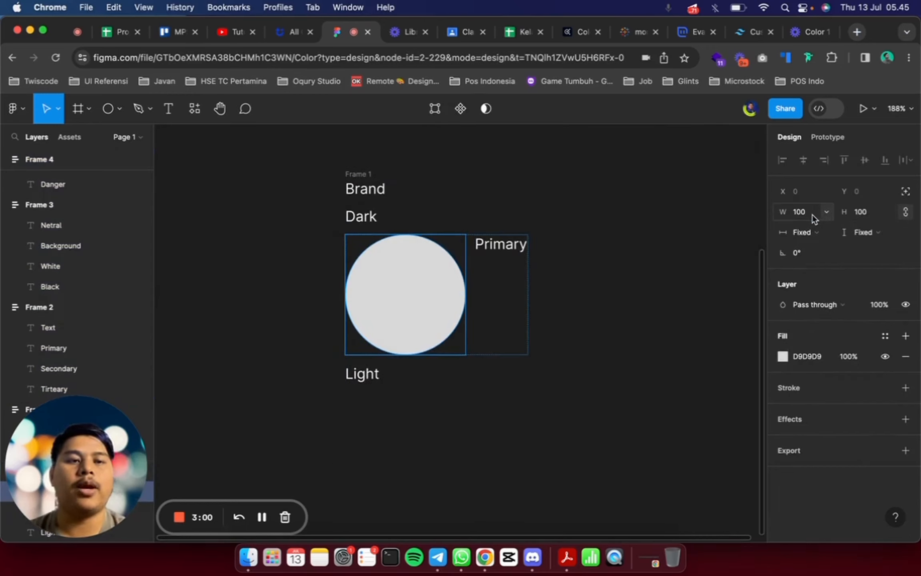
pyautogui.click(812, 214)
pyautogui.write('25')
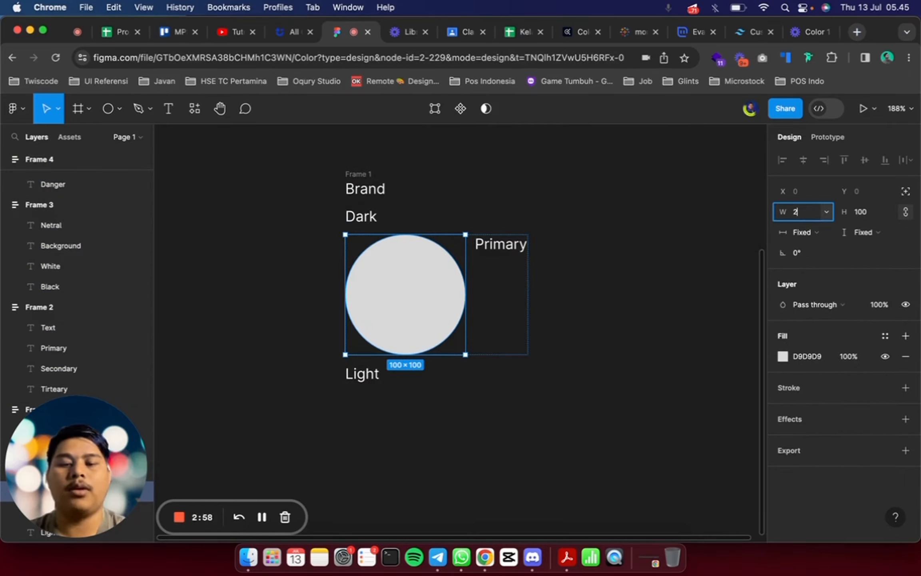
pyautogui.press('Return')
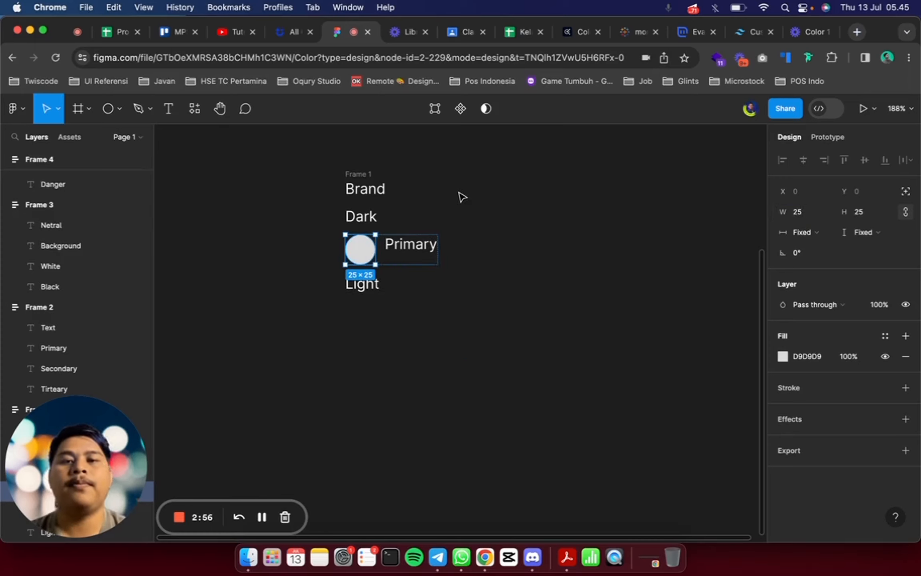
# Duplicate the Primary label beside the circle and stack both labels in a nested vertical auto layout frame
pyautogui.scroll(5, 460, 196)
pyautogui.click(451, 232)
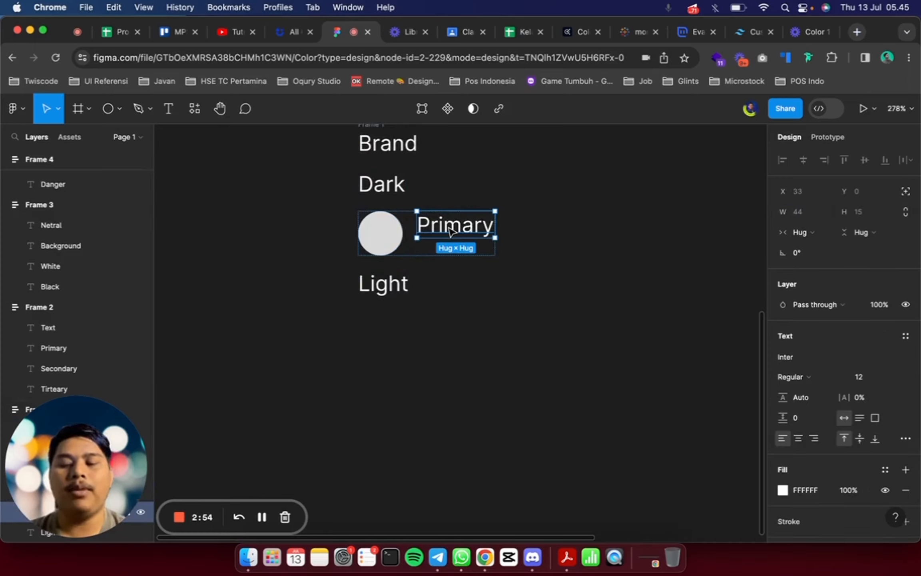
pyautogui.press('super+d')
pyautogui.keyDown('shift'); pyautogui.click(451, 232); pyautogui.keyUp('shift')
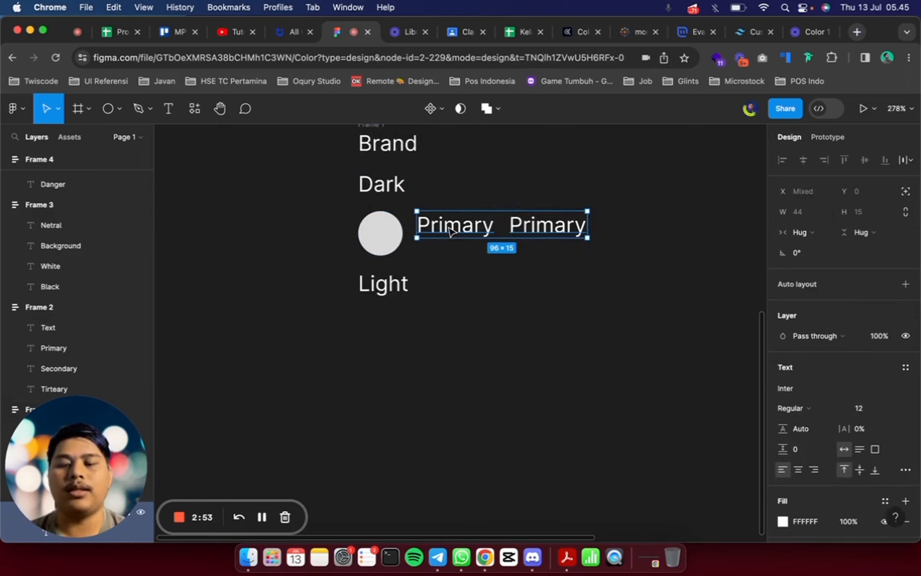
pyautogui.hotkey('shift', 'a')
pyautogui.click(780, 351)
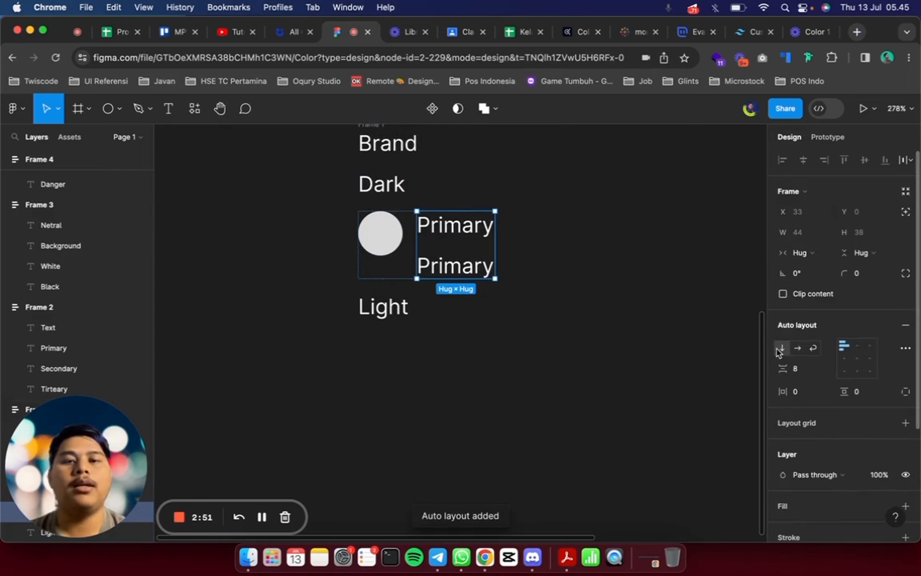
# Set the spacing between the two stacked Primary labels to 0
pyautogui.doubleClick(468, 268)
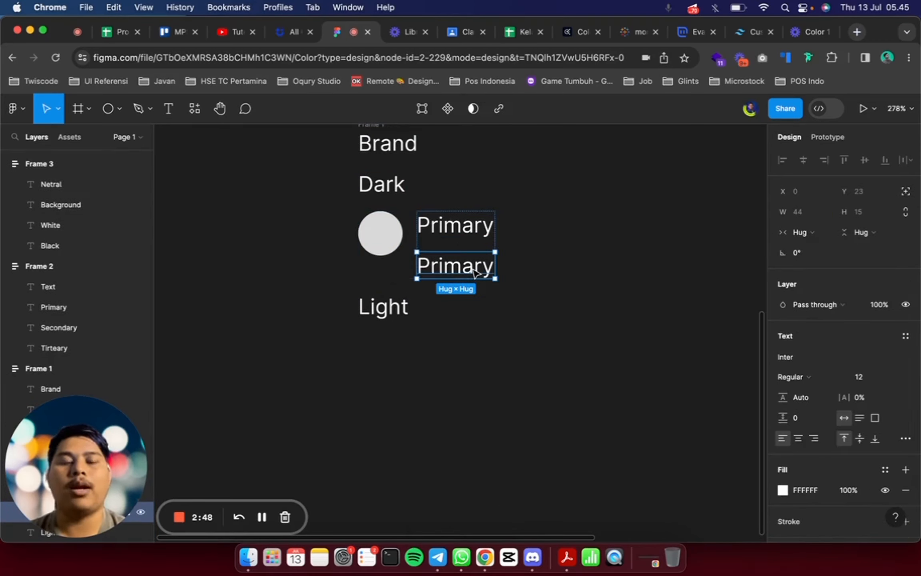
pyautogui.doubleClick(473, 267)
pyautogui.press('Escape')
pyautogui.click(514, 257)
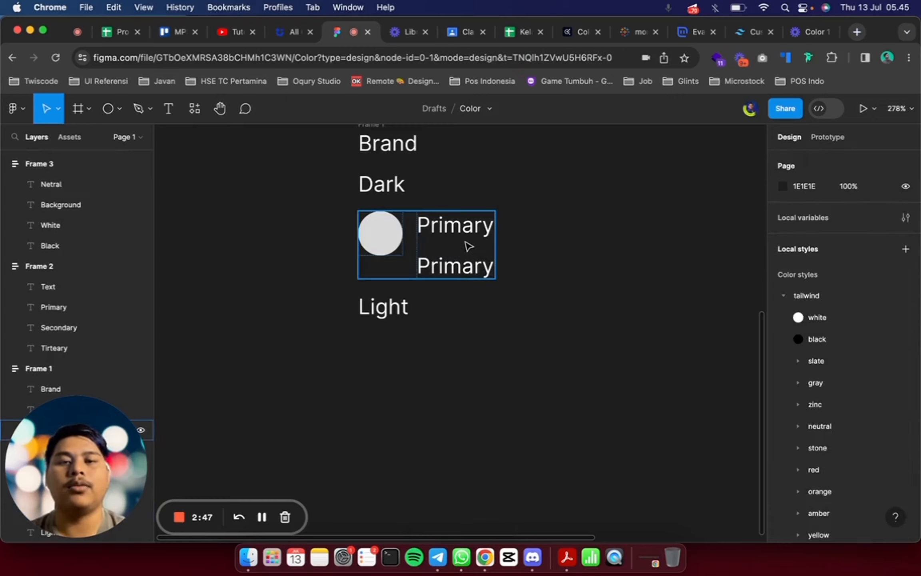
pyautogui.click(469, 243)
pyautogui.click(796, 368)
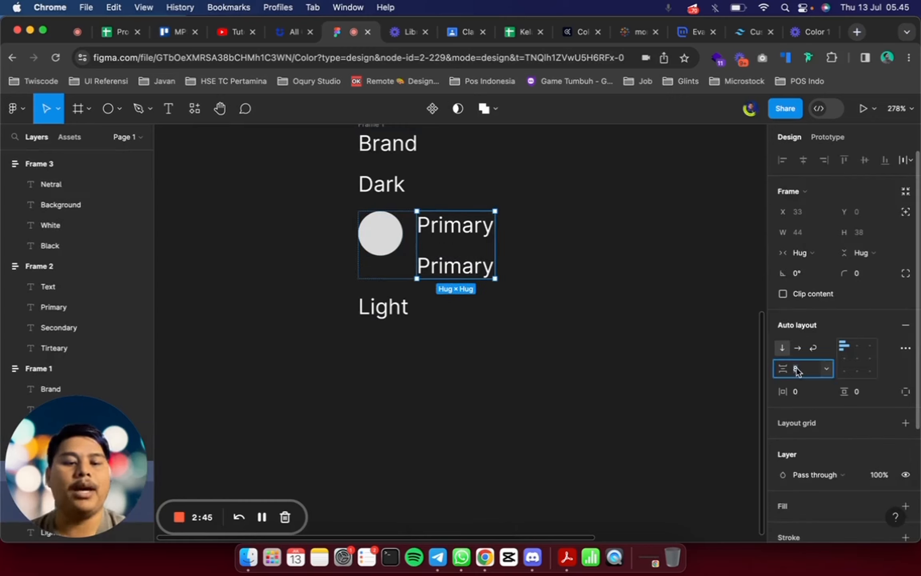
pyautogui.write('0')
pyautogui.press('Return')
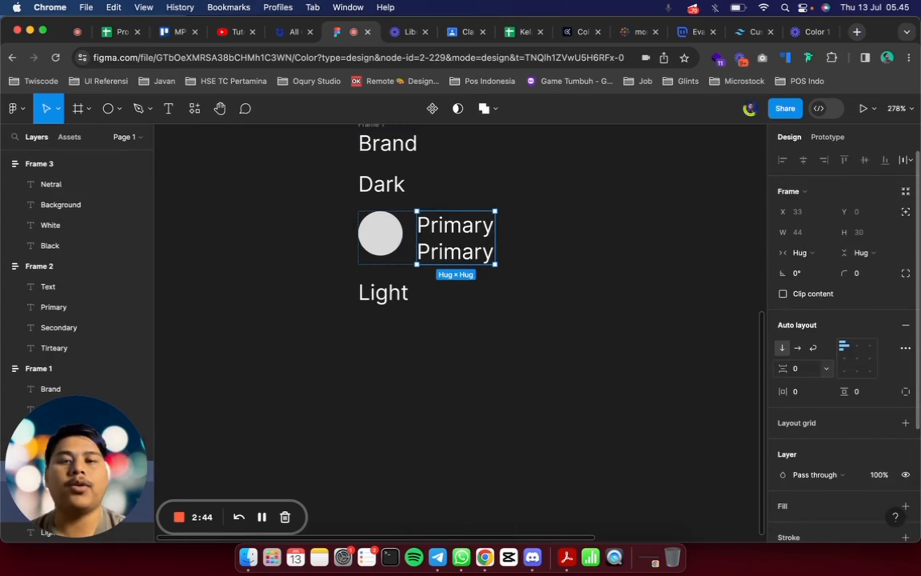
pyautogui.click(405, 211)
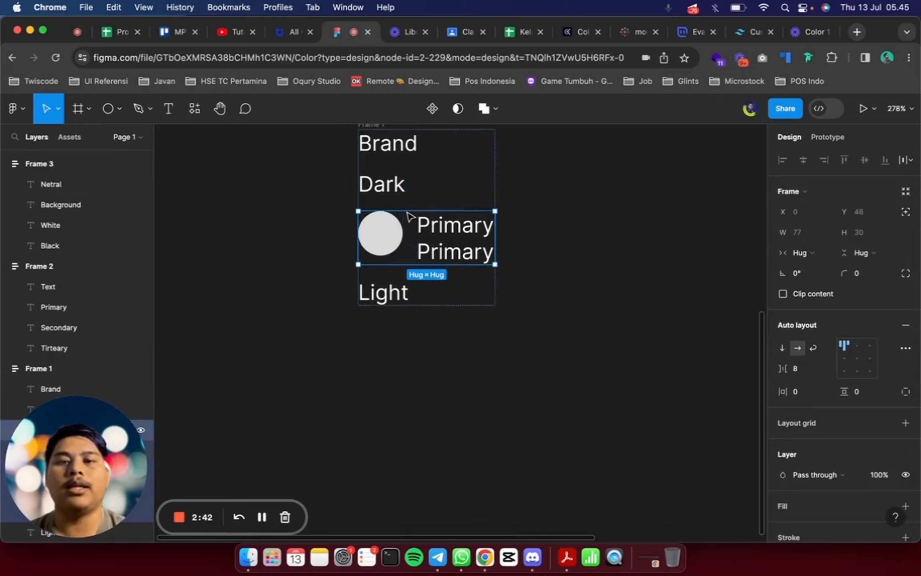
pyautogui.click(379, 253)
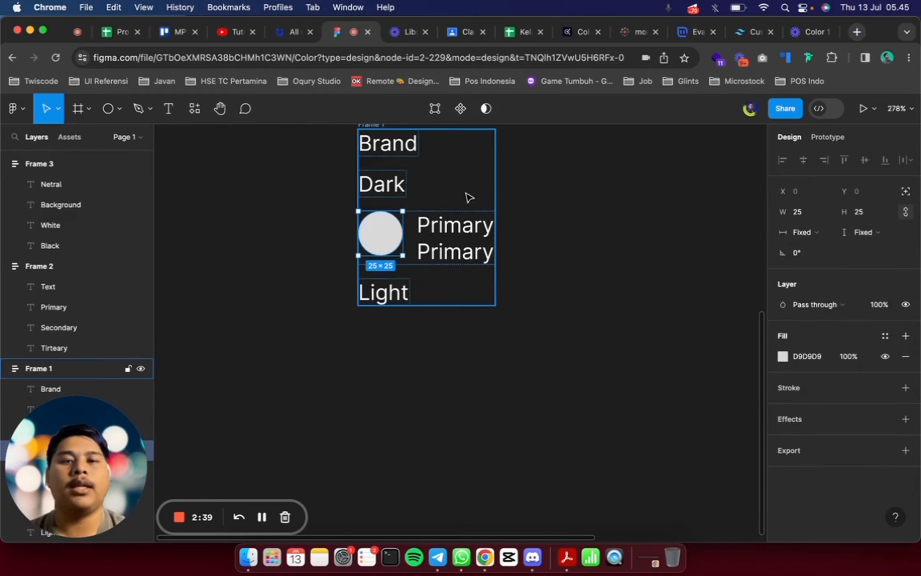
pyautogui.click(411, 206)
pyautogui.click(410, 235)
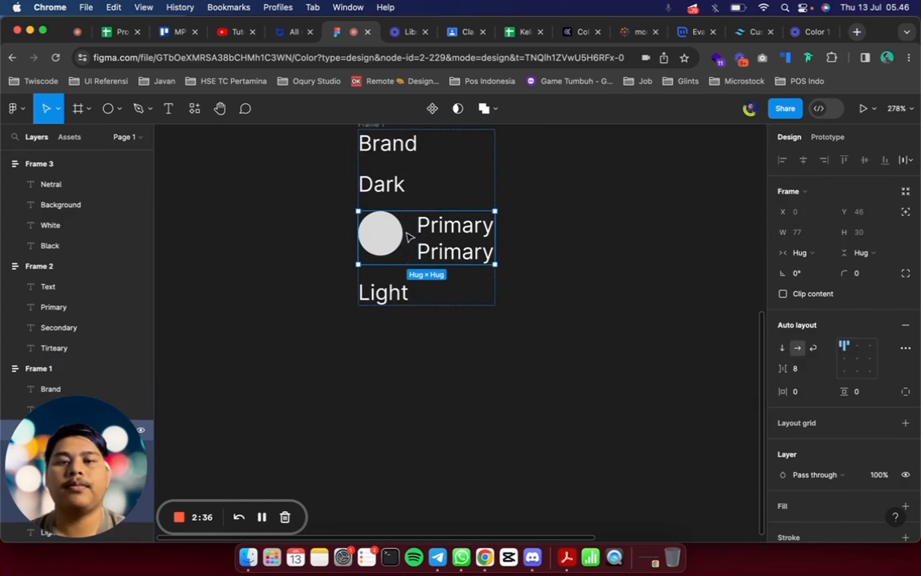
# Set the font size of the lower Primary label to 10
pyautogui.click(446, 250)
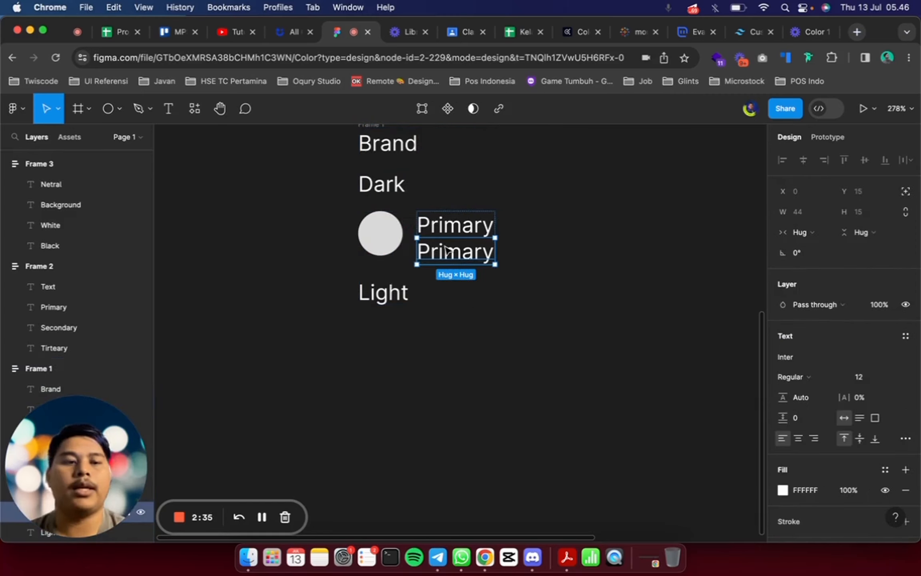
pyautogui.click(860, 379)
pyautogui.write('10')
pyautogui.press('Return')
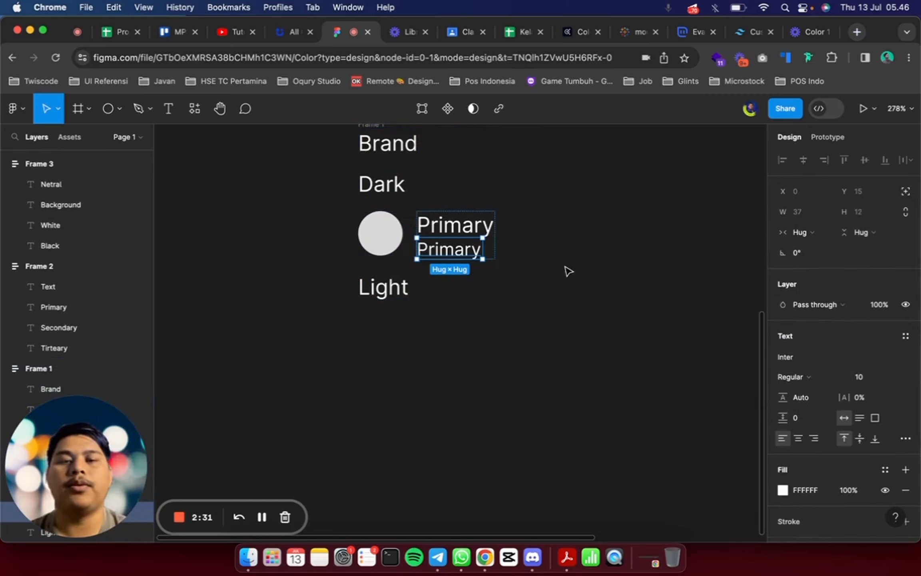
pyautogui.click(565, 270)
# Replace the lower Primary label's text with the hex code of the Tailwind blue 500 style, #3B82F6
pyautogui.click(431, 239)
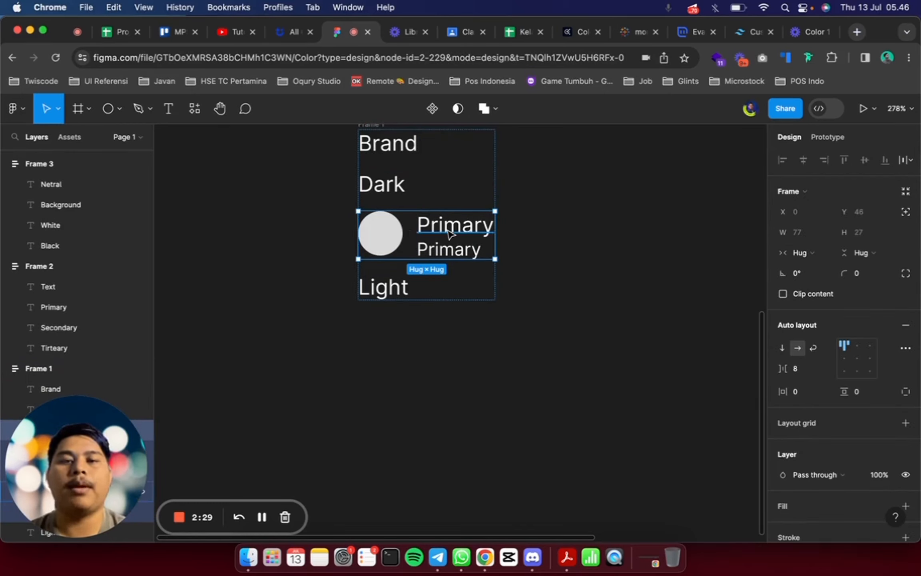
pyautogui.click(392, 239)
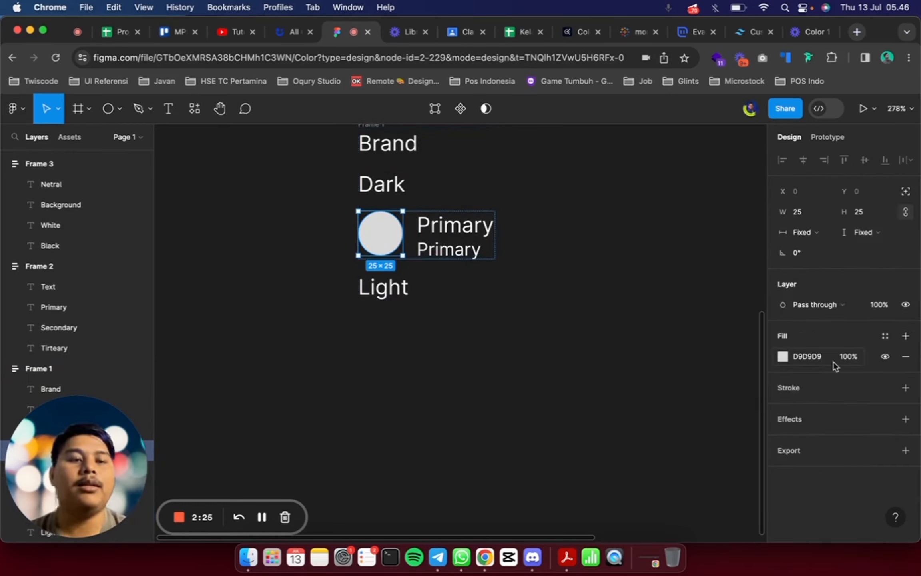
pyautogui.click(678, 293)
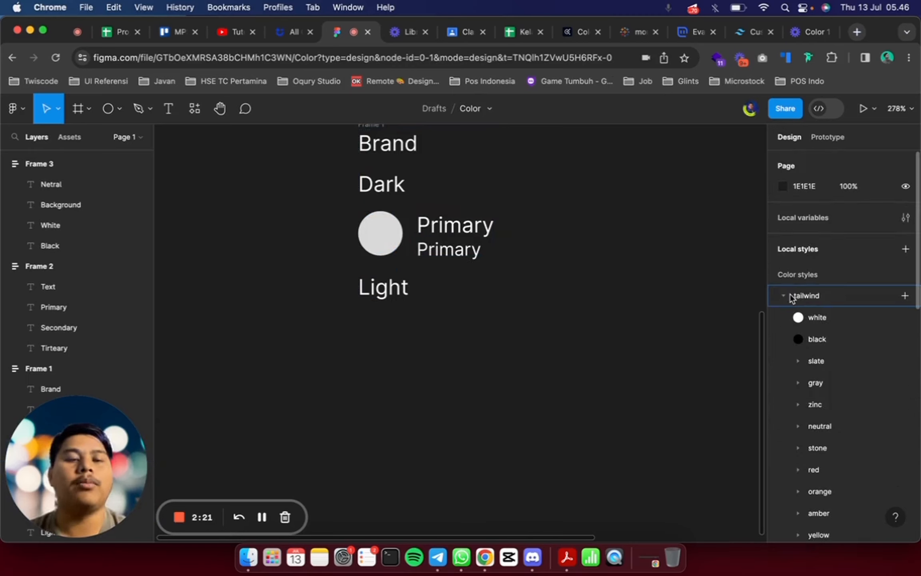
pyautogui.scroll(-6, 794, 299)
pyautogui.scroll(-4, 815, 362)
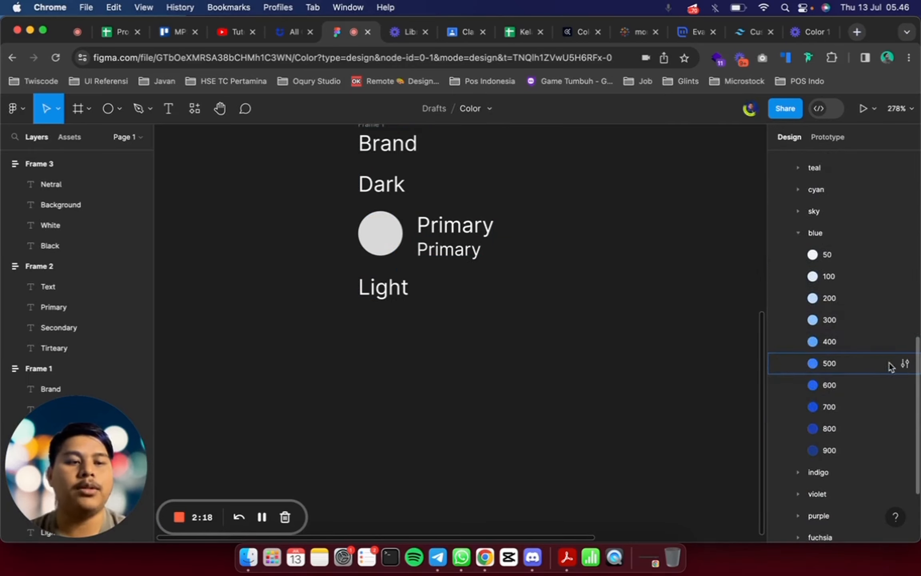
pyautogui.click(904, 363)
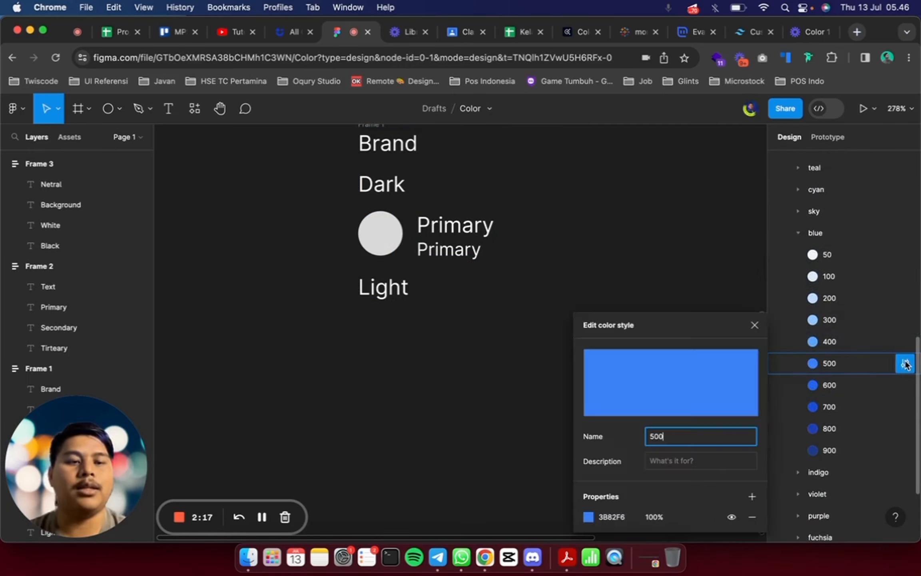
pyautogui.click(613, 518)
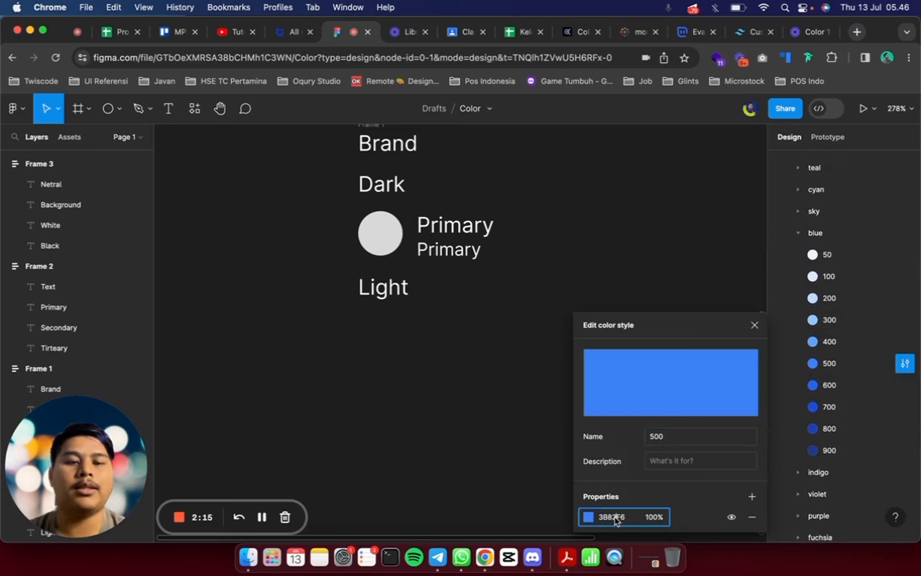
pyautogui.click(443, 245)
pyautogui.write('#3B82F6')
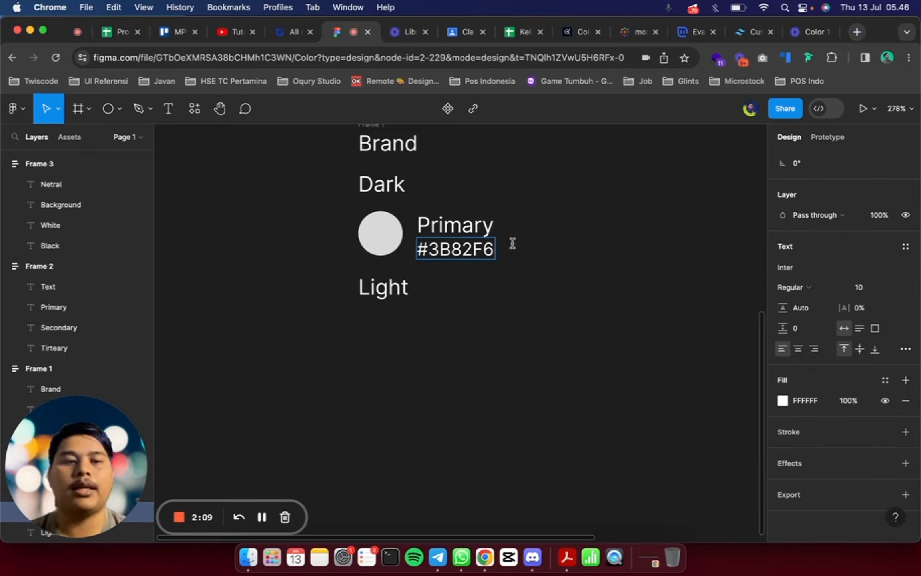
# Fill the circle beside the Primary label with color 3B82F6
pyautogui.click(822, 408)
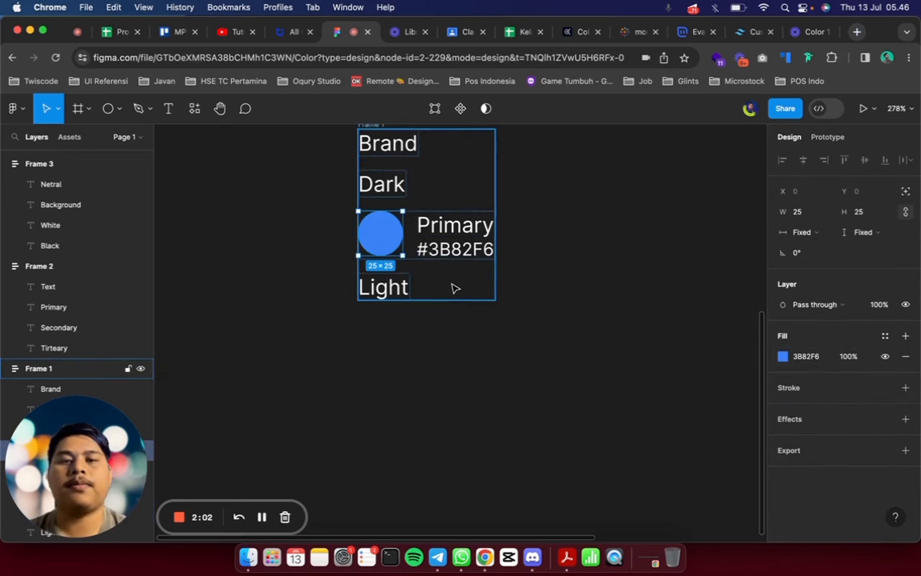
pyautogui.click(453, 284)
pyautogui.scroll(1, 452, 284)
pyautogui.hscroll(2, 452, 284)
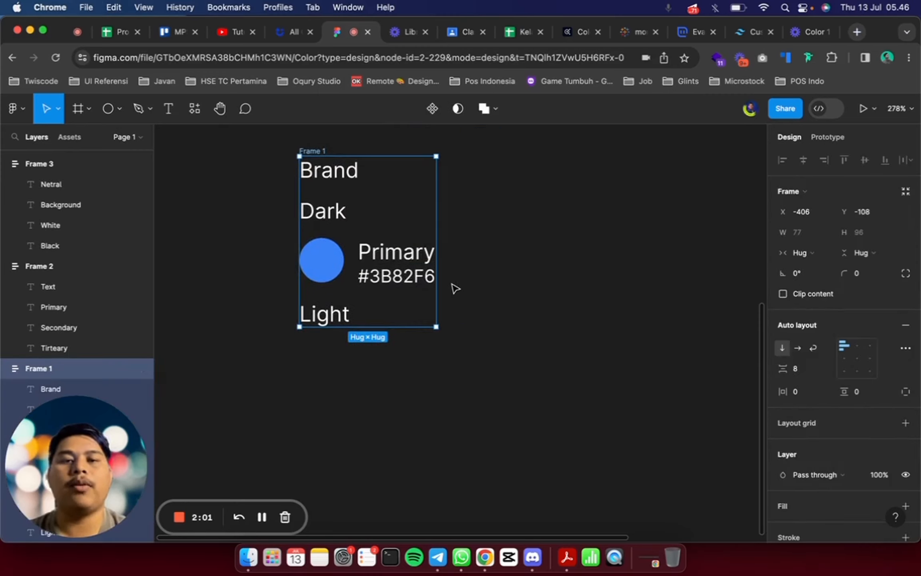
# Replace the standalone Dark label in the Brand column with a duplicate of the Primary swatch row labelled Dark
pyautogui.click(384, 280)
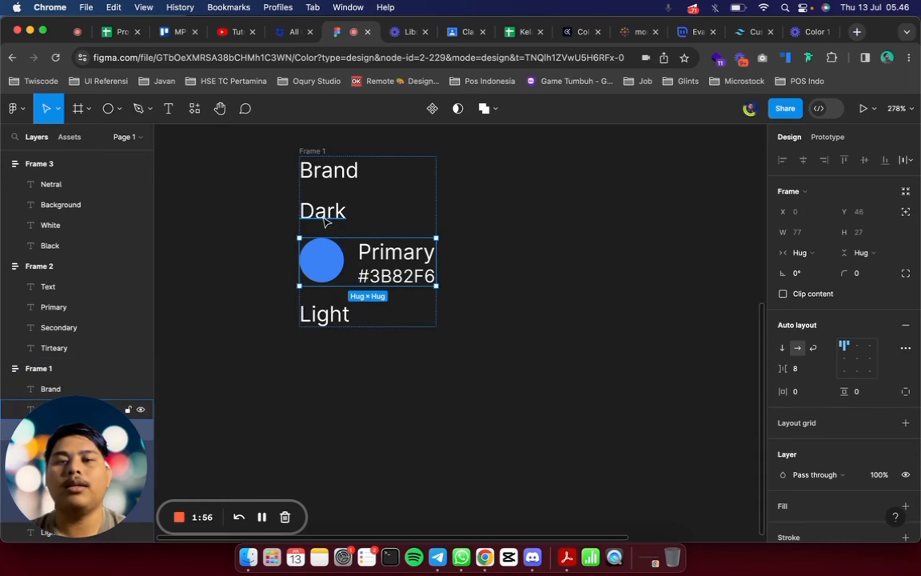
pyautogui.press('super+d')
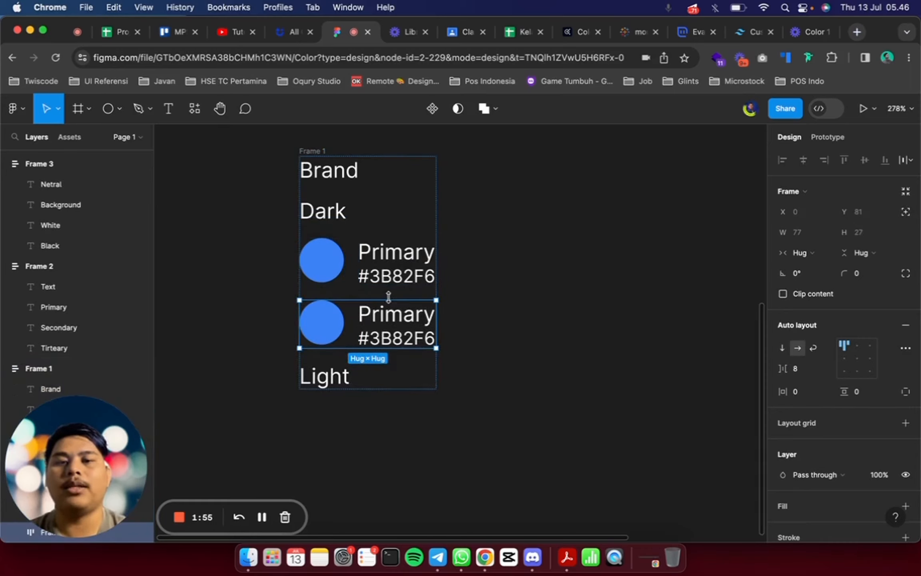
pyautogui.click(341, 216)
pyautogui.press('BackSpace')
pyautogui.doubleClick(404, 213)
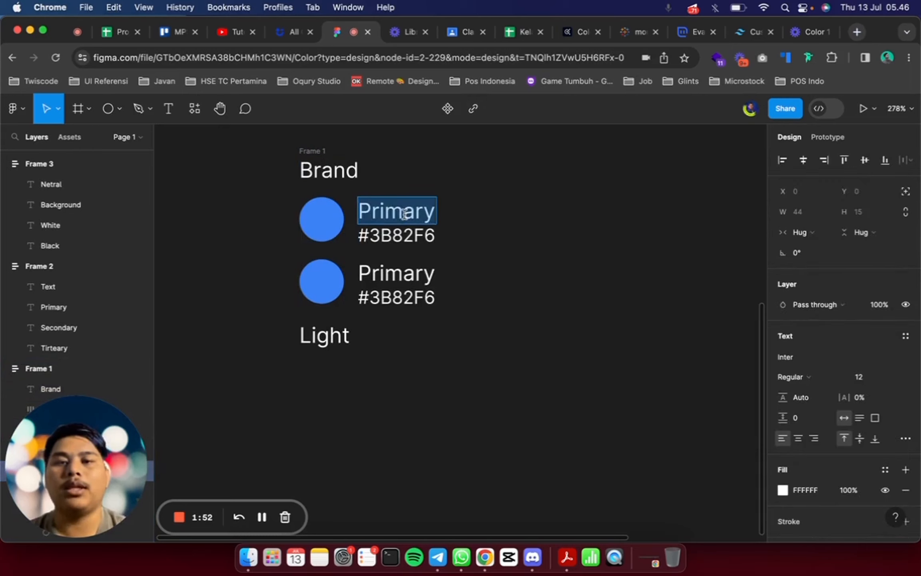
pyautogui.write('Dark')
# Replace the Dark row's hex text with the code of the Tailwind blue 700 style, #1D4ED8
pyautogui.doubleClick(417, 232)
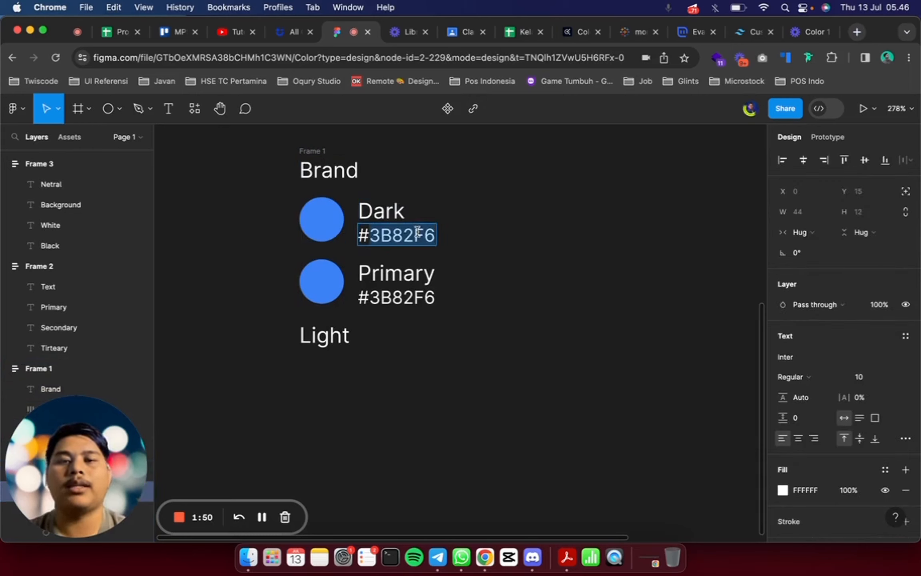
pyautogui.press('Escape')
pyautogui.scroll(-3, 801, 376)
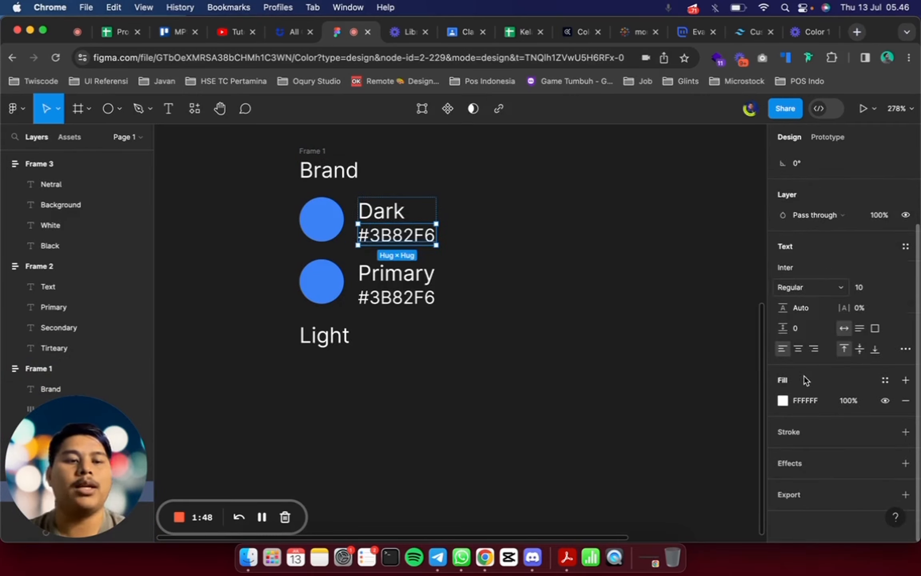
pyautogui.click(685, 248)
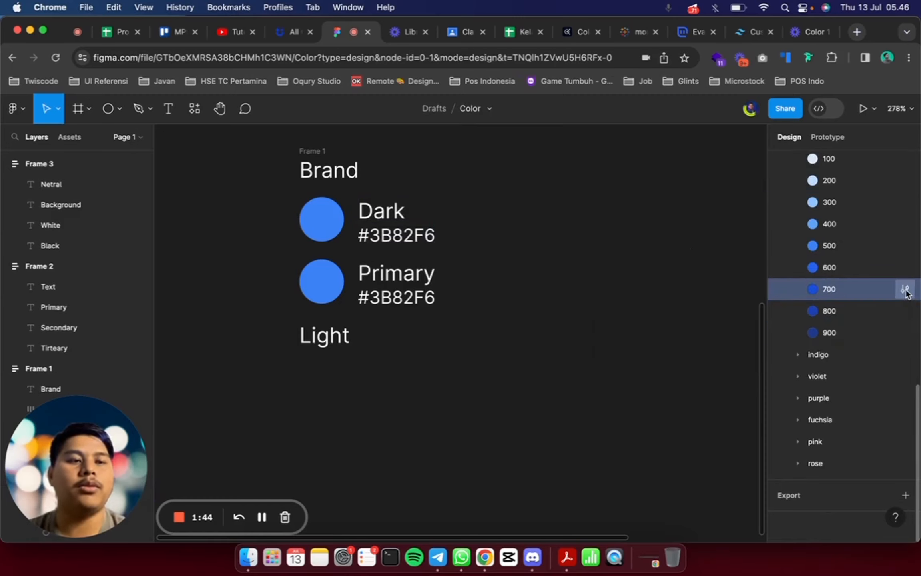
pyautogui.click(905, 289)
pyautogui.click(624, 483)
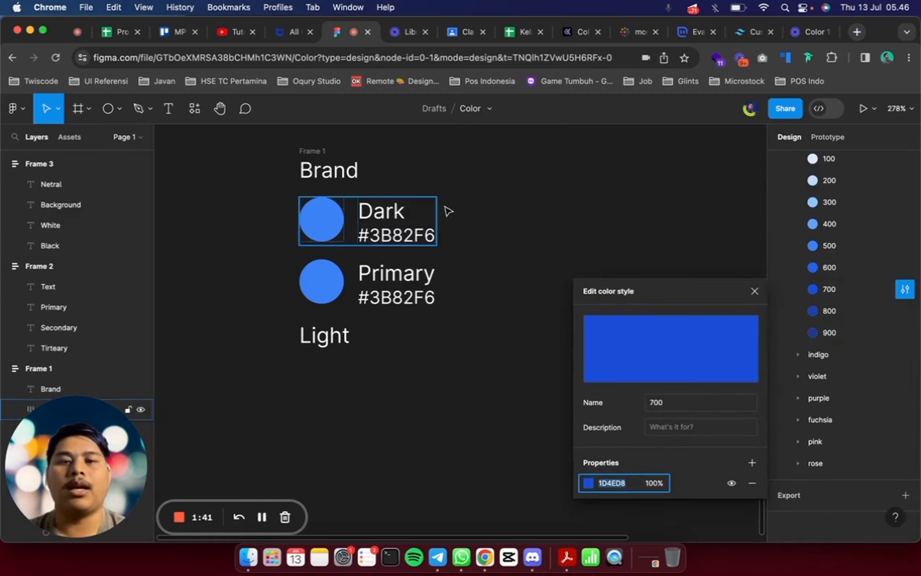
pyautogui.click(754, 291)
pyautogui.click(405, 233)
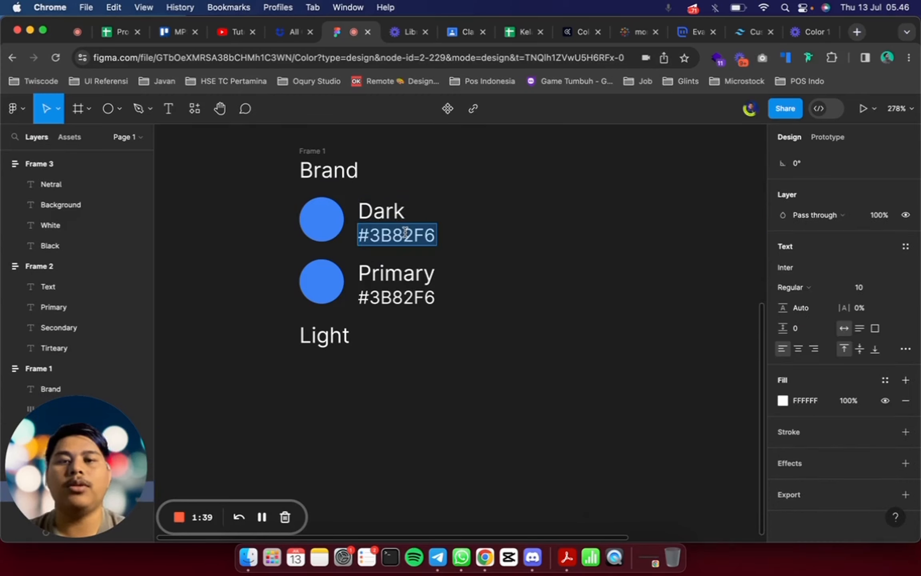
pyautogui.doubleClick(405, 233)
pyautogui.press('super+v')
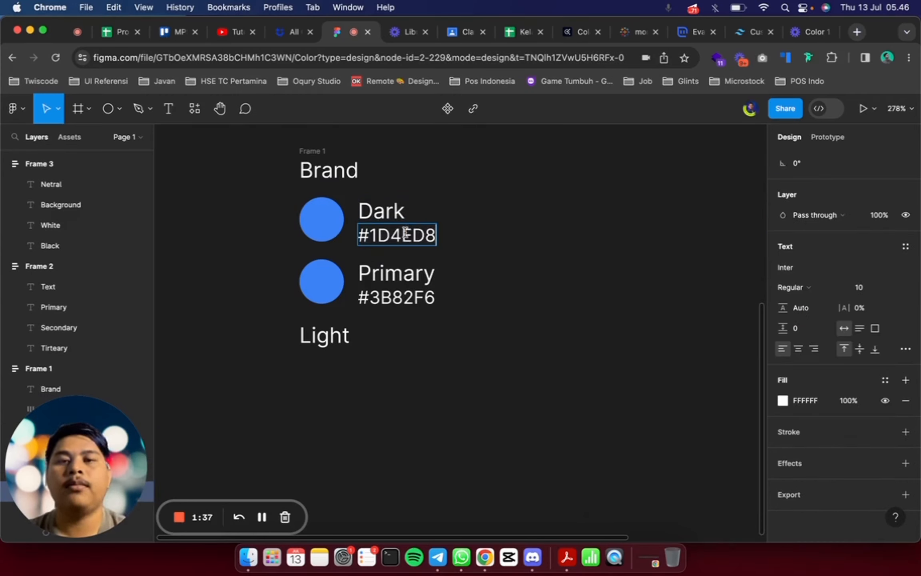
pyautogui.press('Escape')
# Fill the circle in the Dark row with color 1D4ED8
pyautogui.click(320, 220)
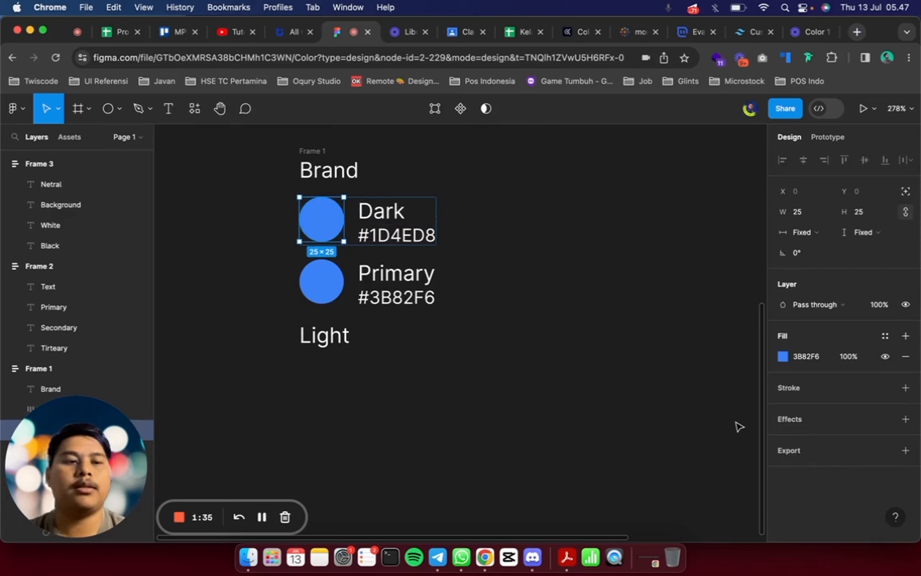
pyautogui.click(815, 358)
pyautogui.write('1D4ED8')
pyautogui.press('Return')
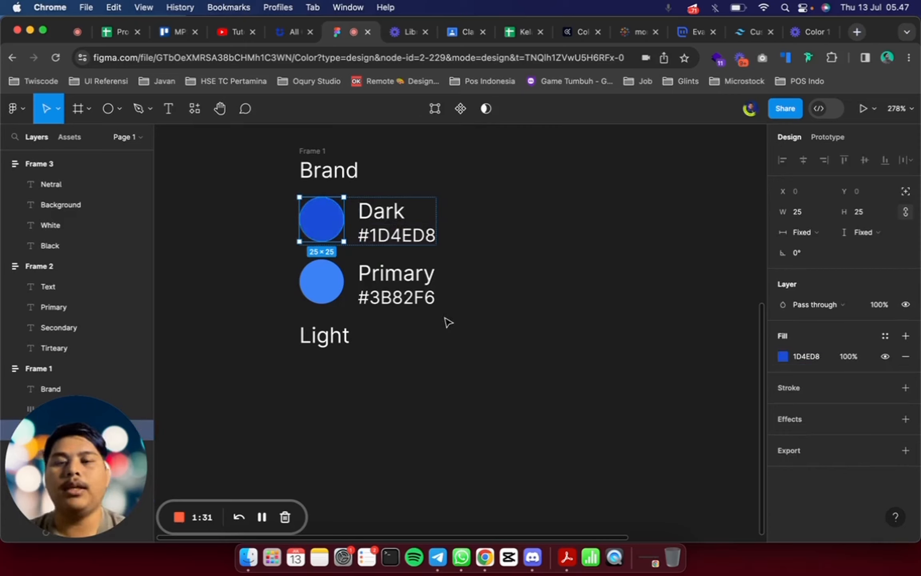
# Replace the standalone Light label in the Brand column with a duplicate of the Primary swatch row labelled Light
pyautogui.click(383, 273)
pyautogui.press('super+d')
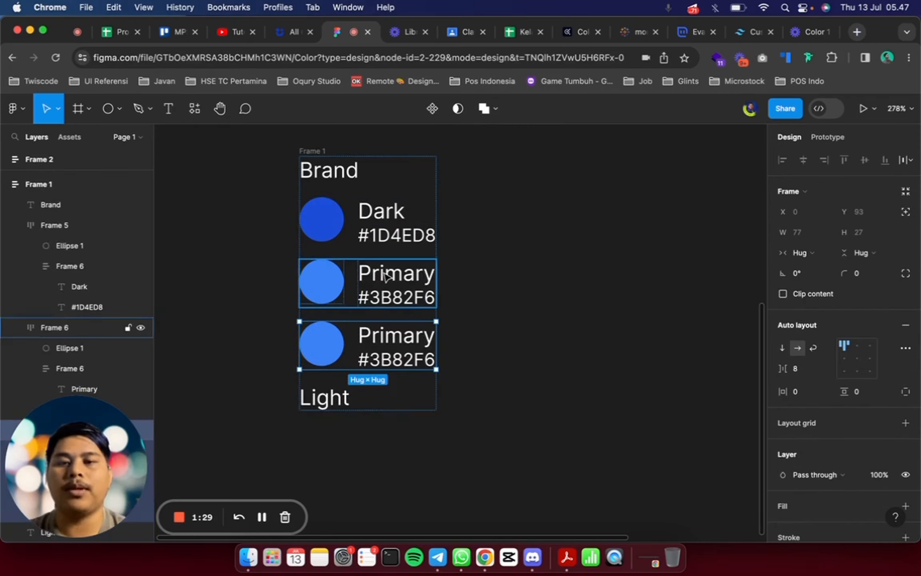
pyautogui.click(327, 352)
pyautogui.doubleClick(379, 340)
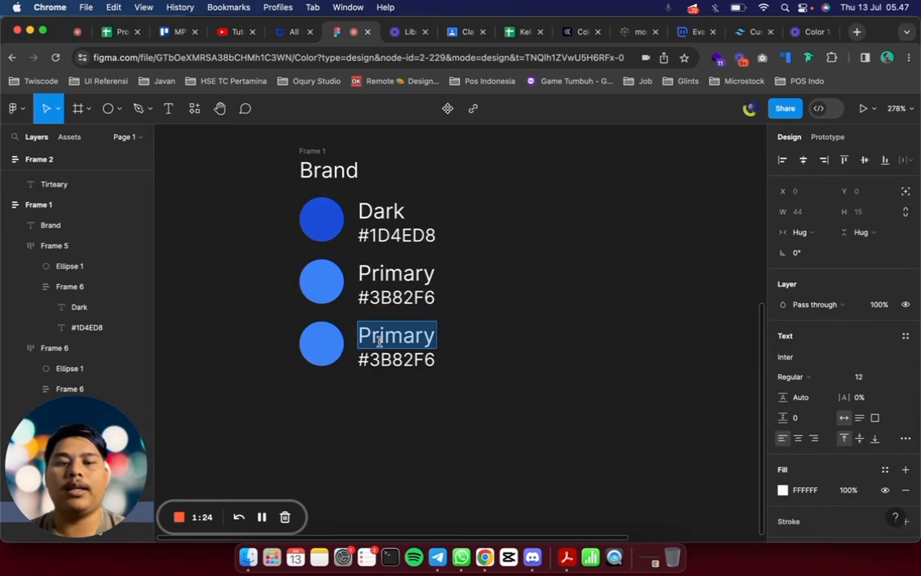
pyautogui.write('Light')
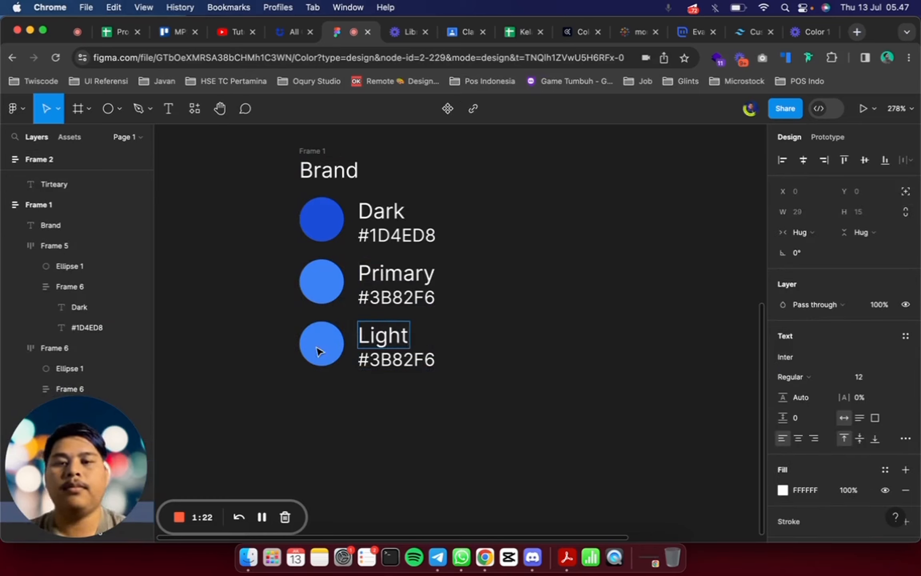
# Replace the Light row's hex text with the code of the Tailwind blue 200 style, #BFDBFE
pyautogui.click(319, 350)
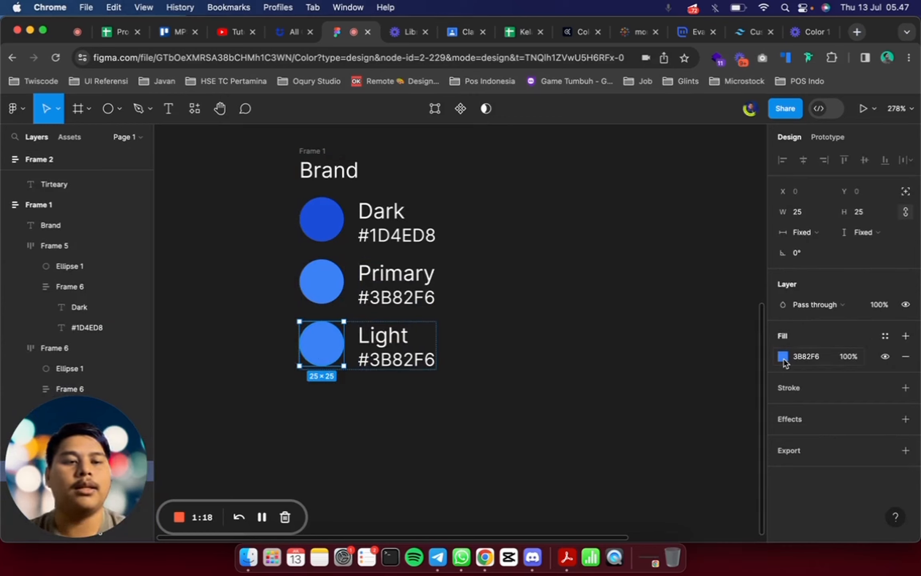
pyautogui.click(670, 314)
pyautogui.scroll(-10, 783, 394)
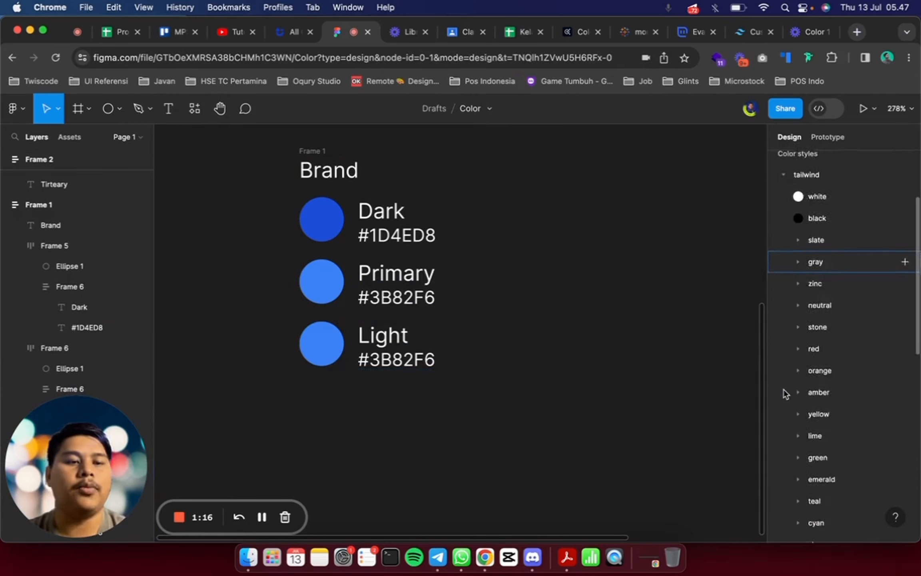
pyautogui.scroll(-3, 784, 394)
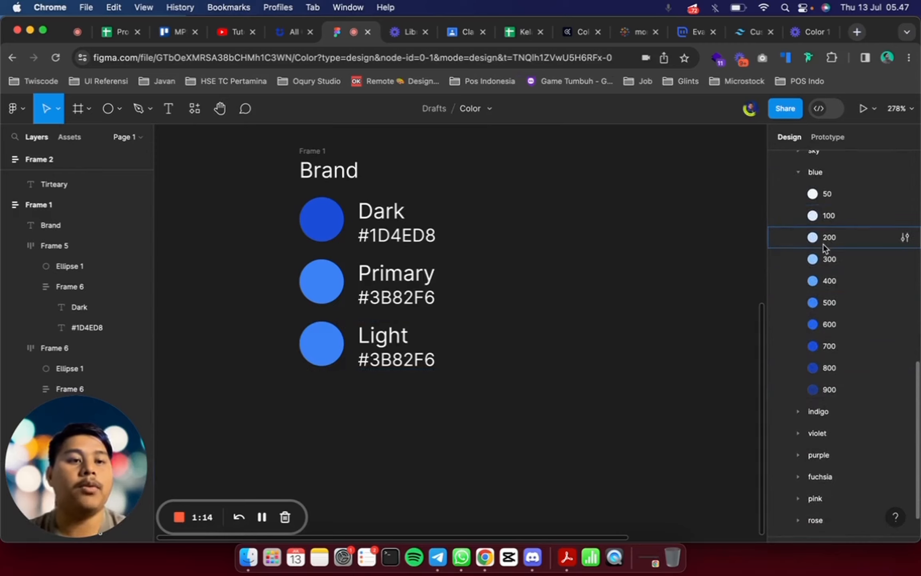
pyautogui.click(905, 238)
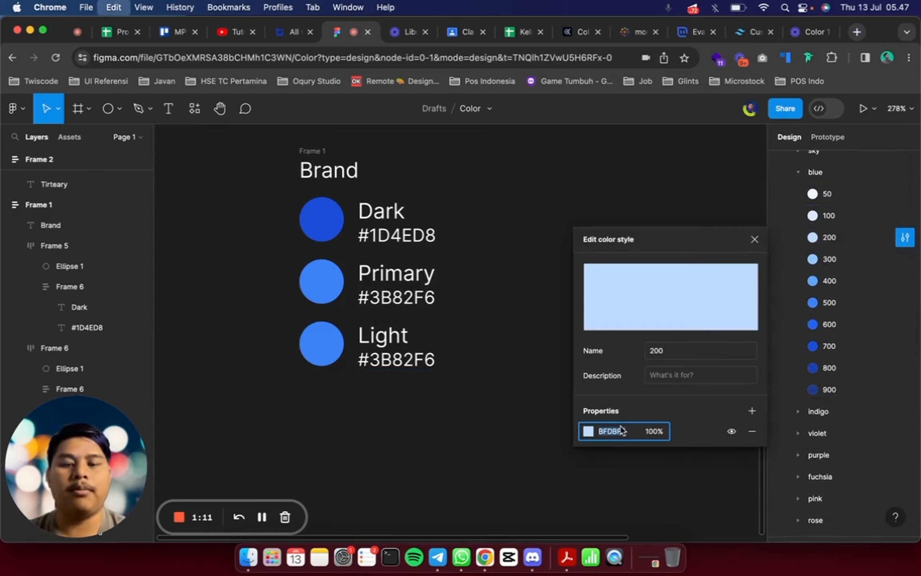
pyautogui.click(755, 239)
pyautogui.doubleClick(422, 354)
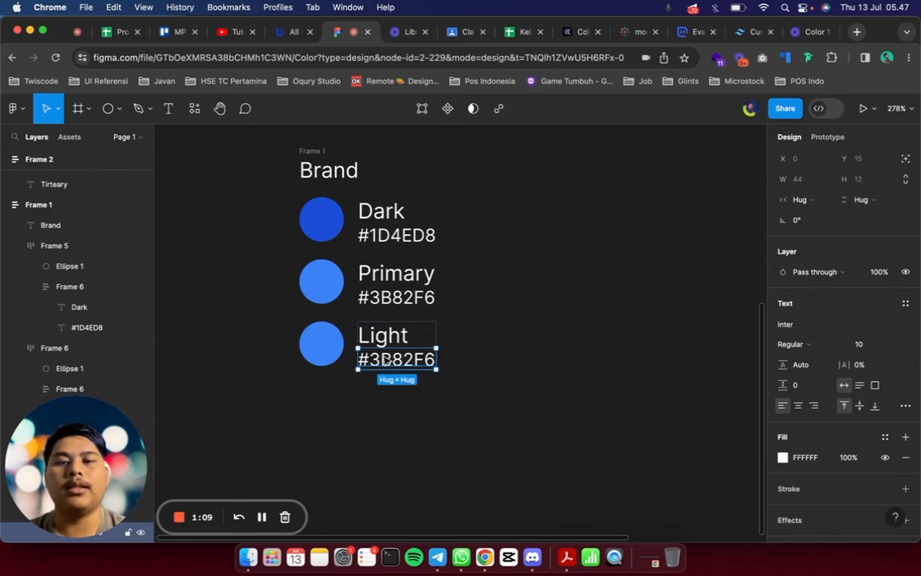
pyautogui.doubleClick(383, 359)
pyautogui.doubleClick(382, 359)
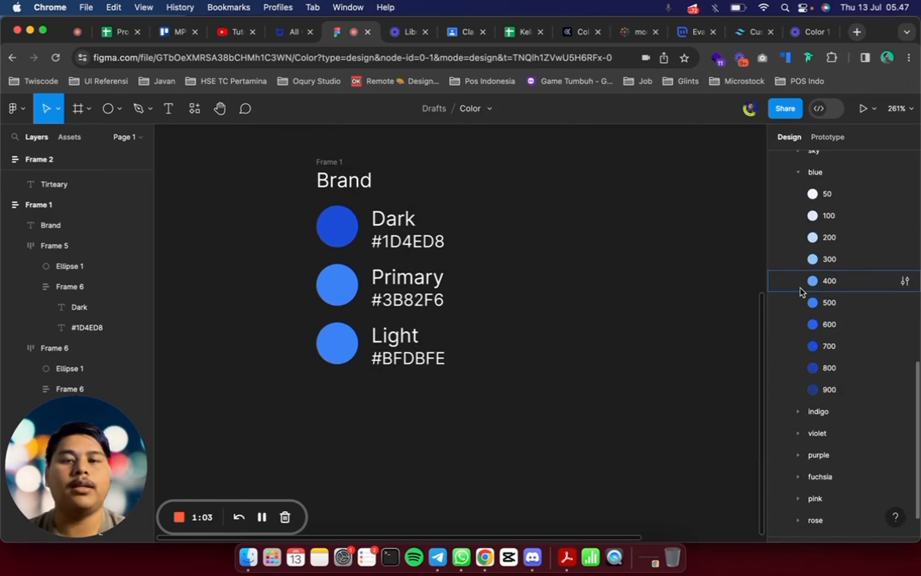
# Fill the circle in the Light row with color BFDBFE
pyautogui.click(354, 341)
pyautogui.click(812, 357)
pyautogui.write('BFDBFE')
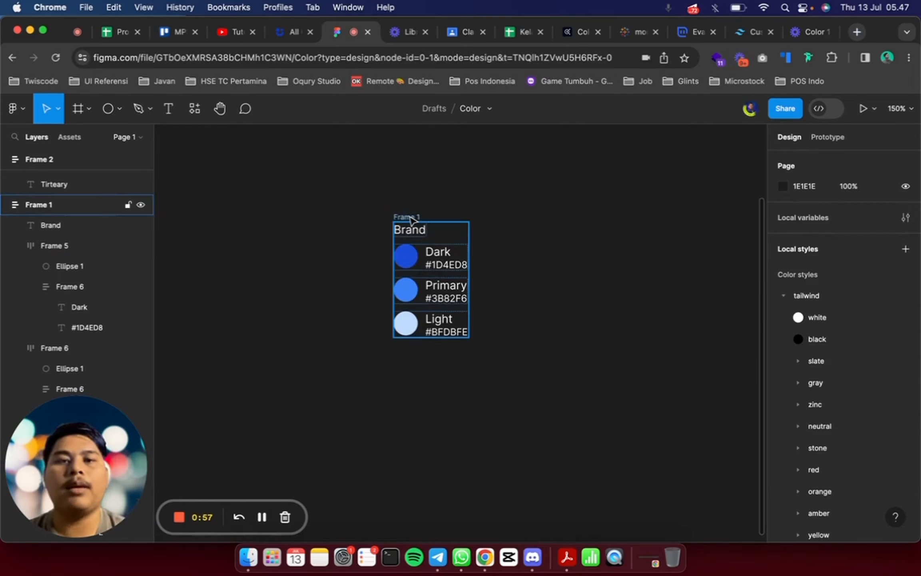
# Set the Brand frame's horizontal and vertical auto layout padding to 24
pyautogui.click(412, 220)
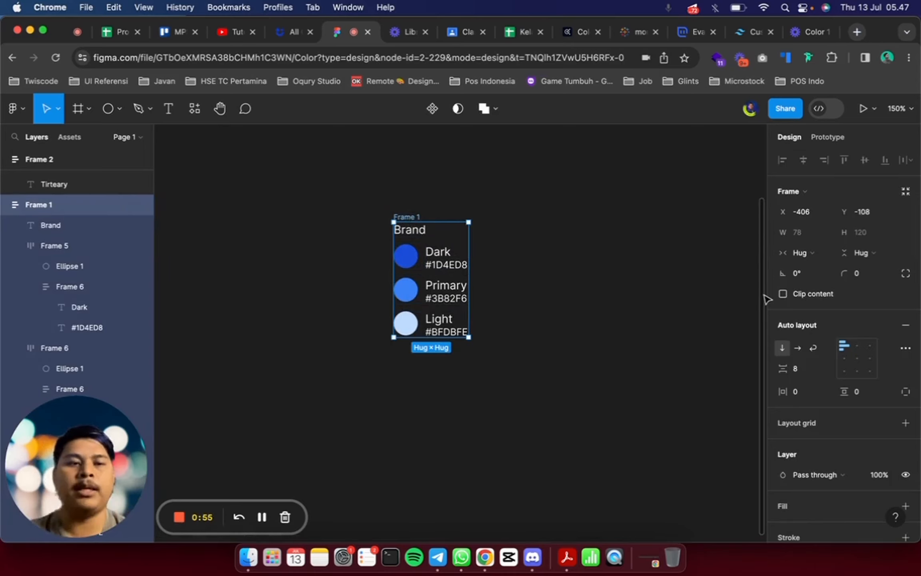
pyautogui.scroll(-4, 827, 340)
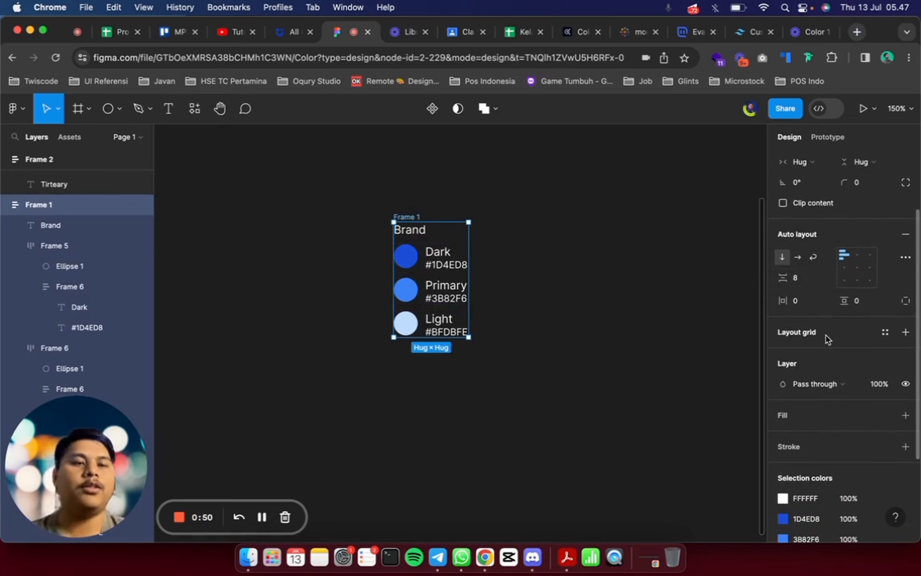
pyautogui.click(811, 302)
pyautogui.write('24')
pyautogui.press('Return')
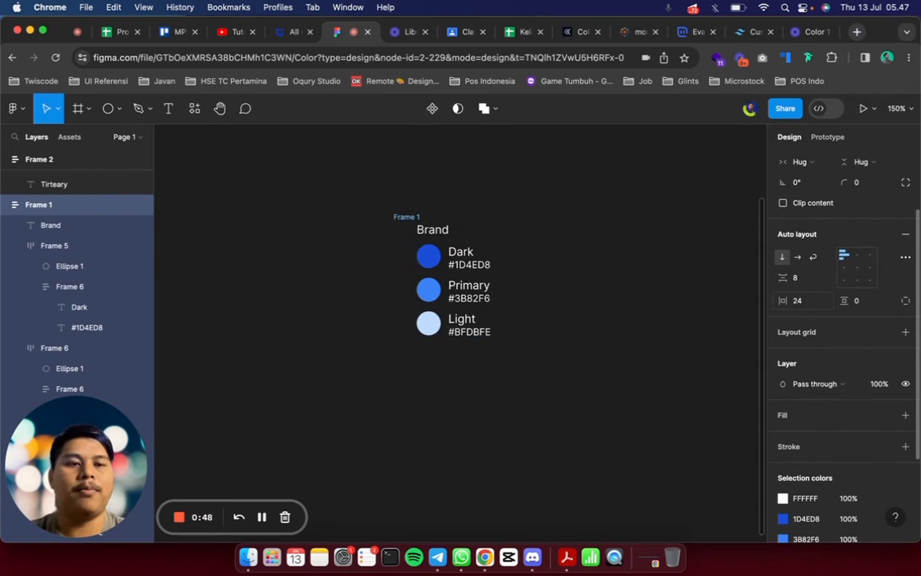
pyautogui.click(864, 301)
pyautogui.write('24')
pyautogui.press('Return')
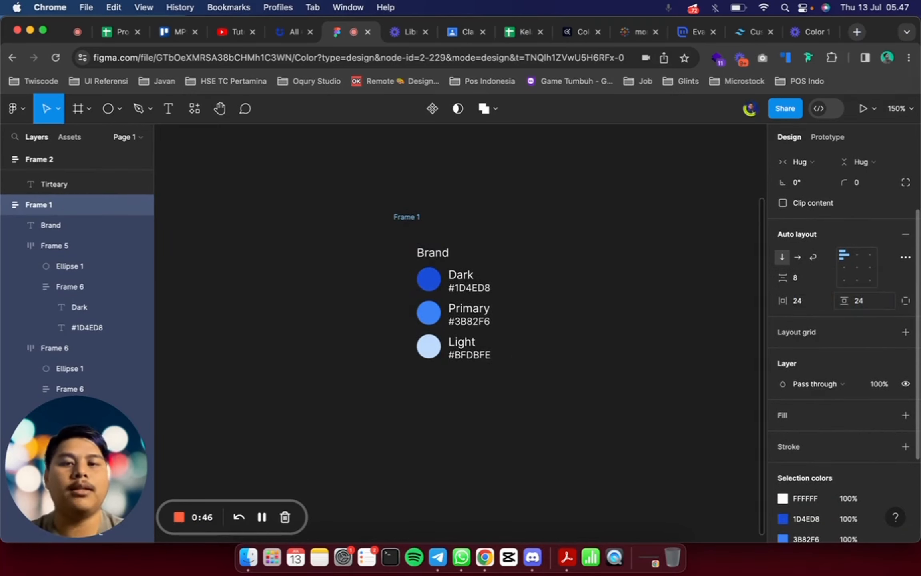
pyautogui.hscroll(4, 567, 298)
pyautogui.scroll(-1, 567, 298)
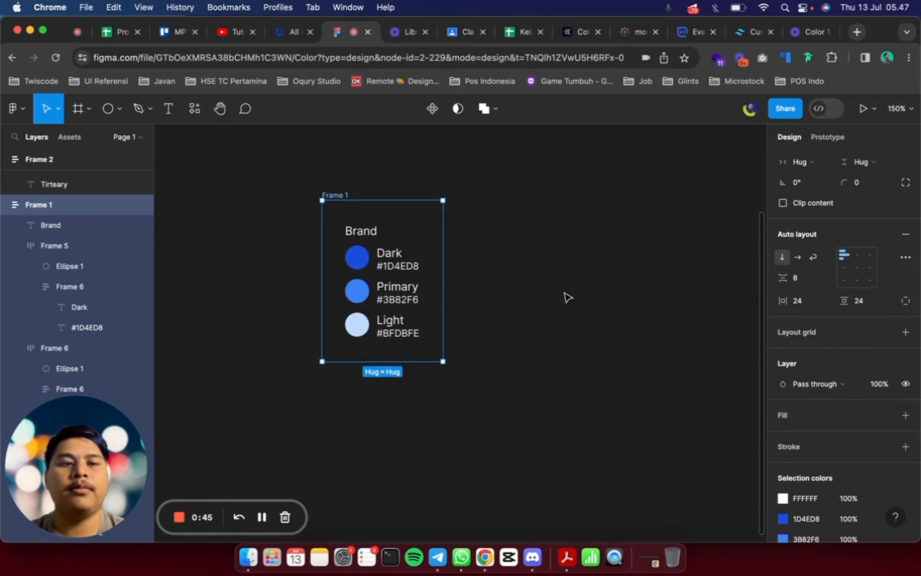
# Add a white fill to the Brand frame and change the selection's FFFFFF color to 1E1E1E
pyautogui.click(822, 415)
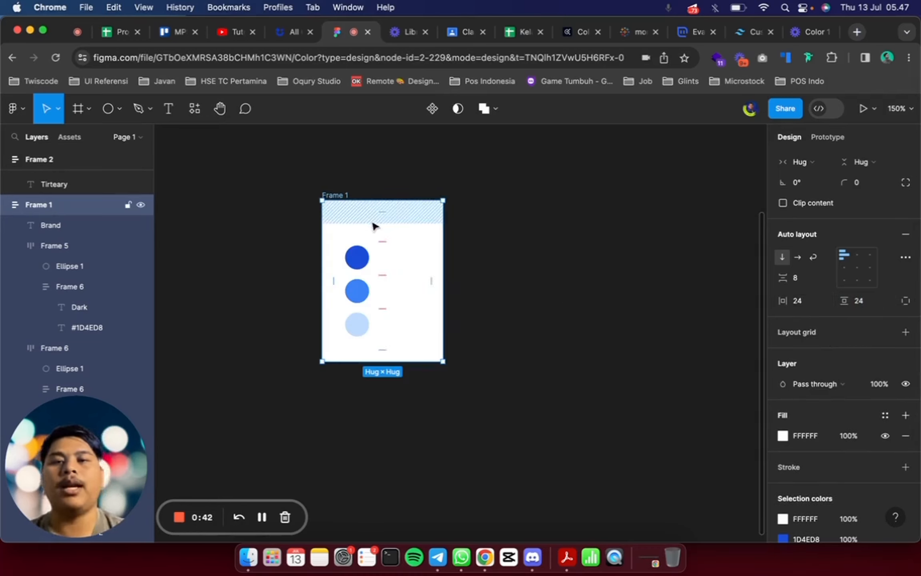
pyautogui.scroll(-4, 859, 421)
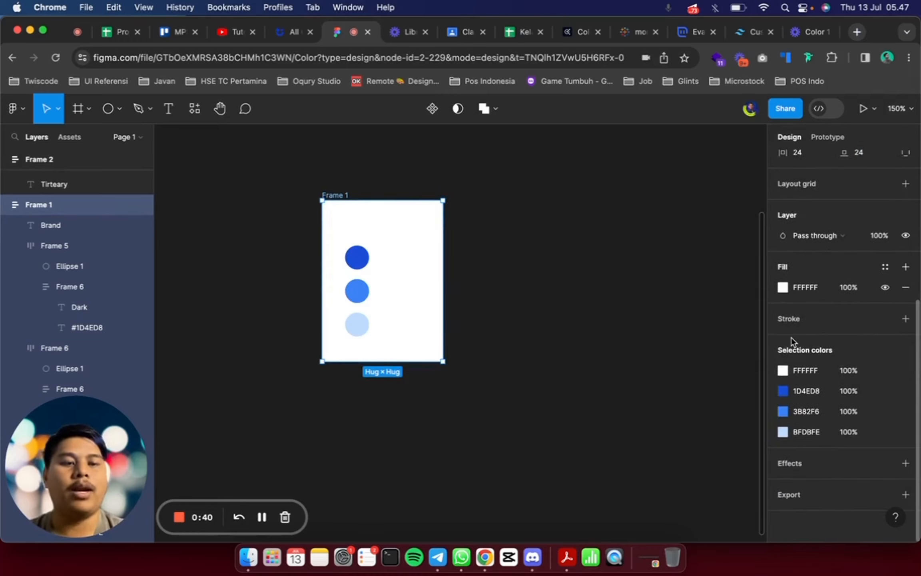
pyautogui.click(787, 372)
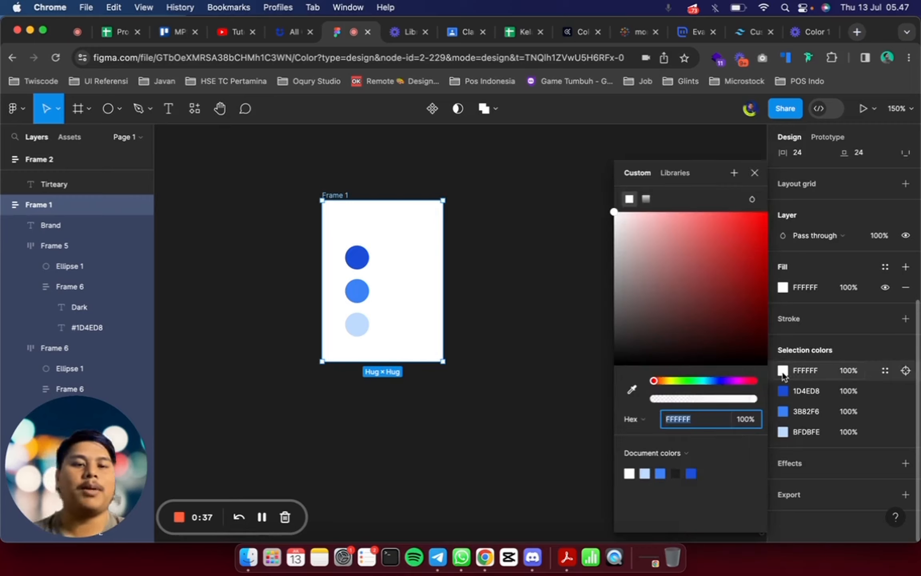
pyautogui.click(676, 472)
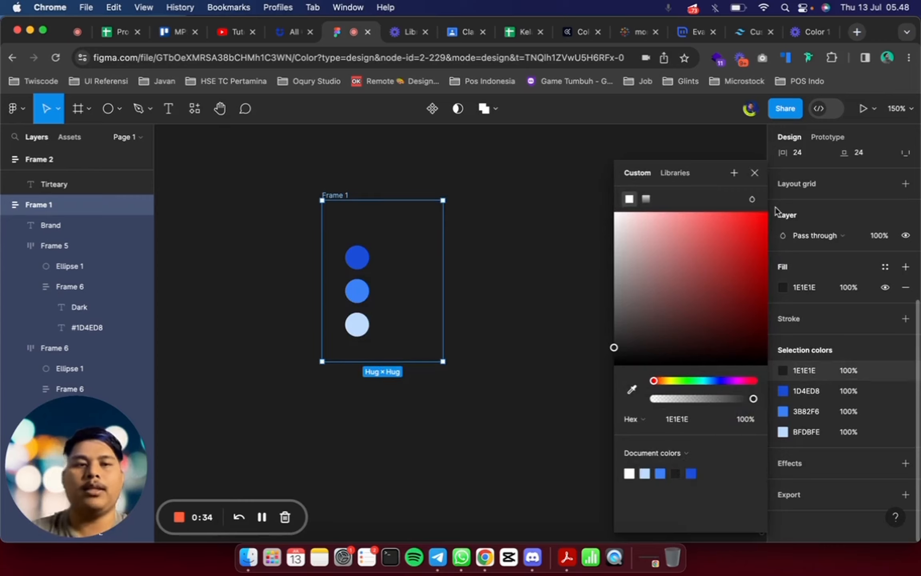
pyautogui.click(755, 172)
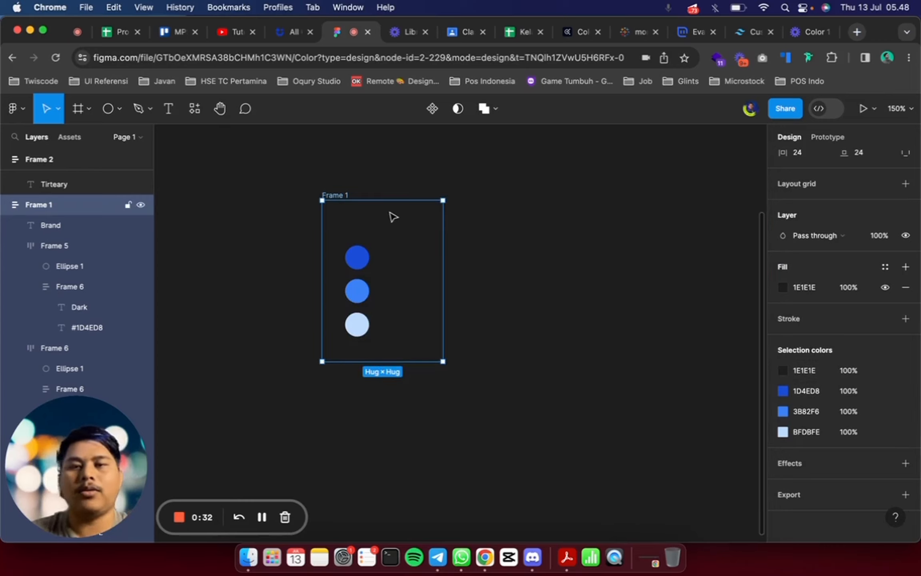
# Apply the tailwind/slate/900 color style to the Brand heading and all swatch names and hex codes in the frame
pyautogui.click(354, 231)
pyautogui.keyDown('shift'); pyautogui.click(398, 256); pyautogui.keyUp('shift')
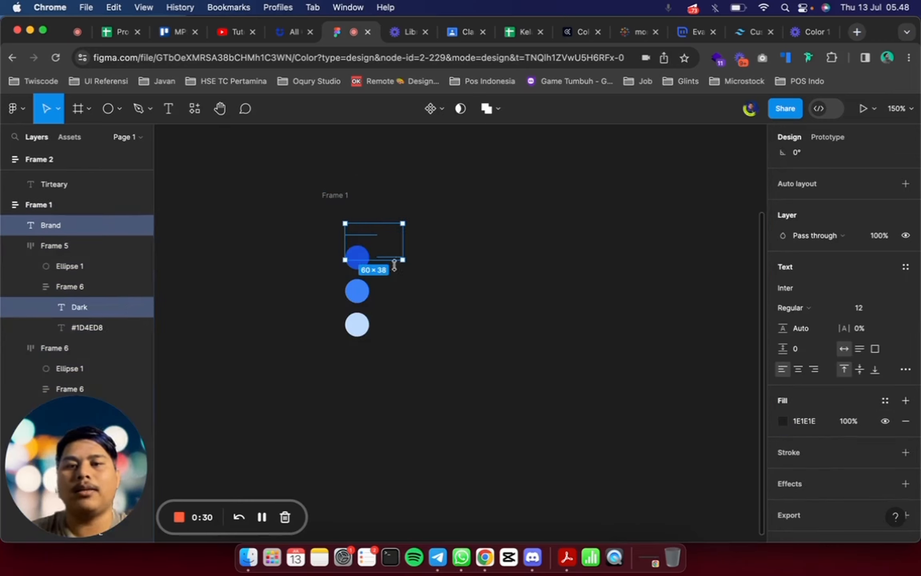
pyautogui.keyDown('shift'); pyautogui.click(398, 269); pyautogui.keyUp('shift')
pyautogui.click(885, 401)
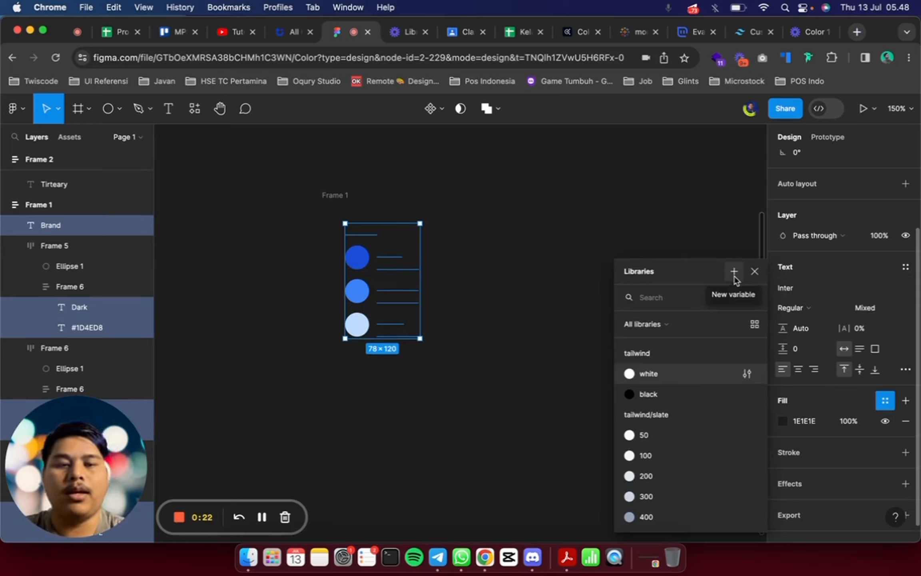
pyautogui.write('la')
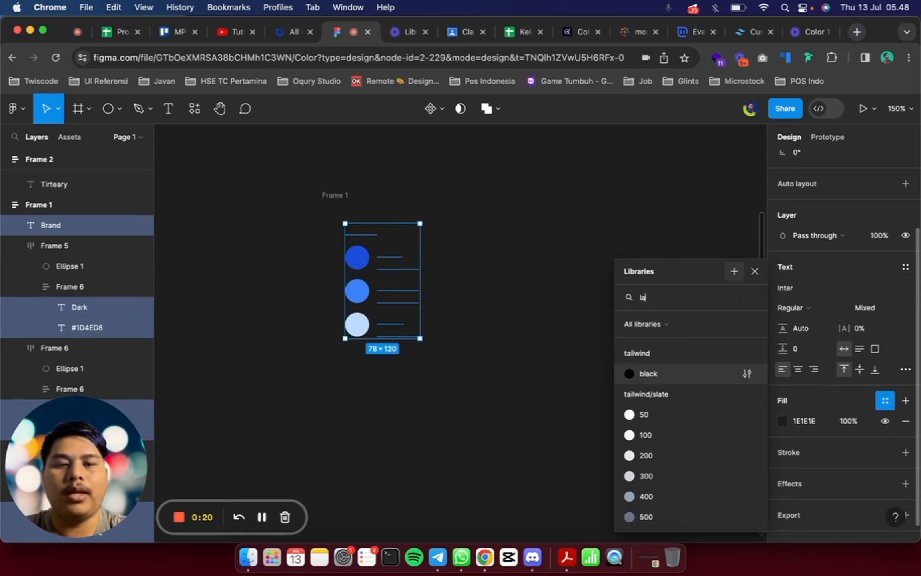
pyautogui.press('BackSpace')
pyautogui.press('BackSpace')
pyautogui.write('slate 9')
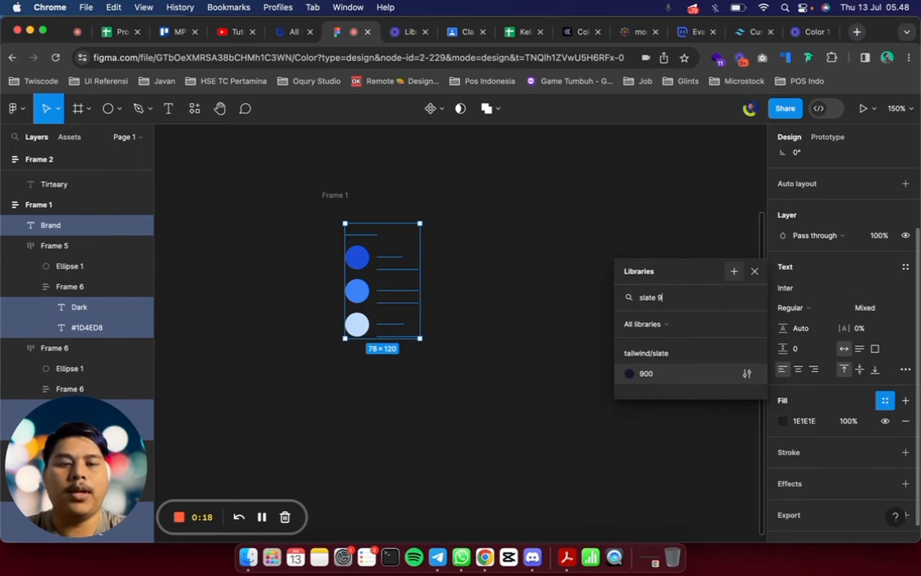
pyautogui.write('00')
pyautogui.press('Return')
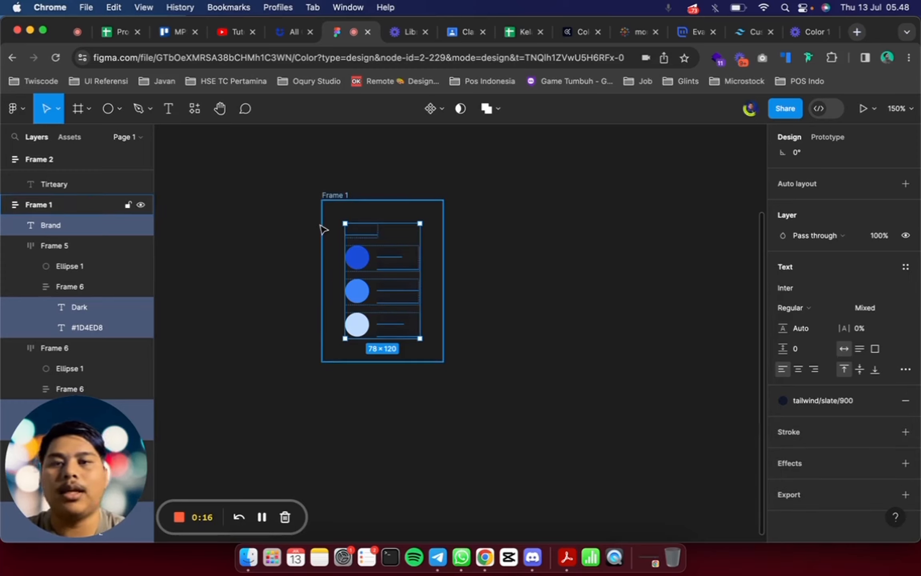
# Apply the tailwind/white color style as the Brand frame's fill
pyautogui.click(330, 203)
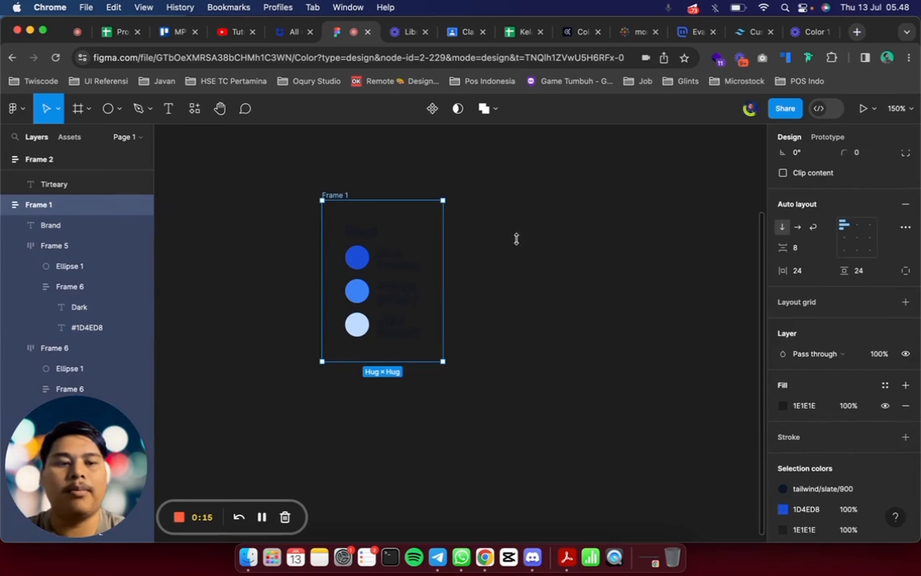
pyautogui.click(885, 384)
pyautogui.write('white')
pyautogui.press('Return')
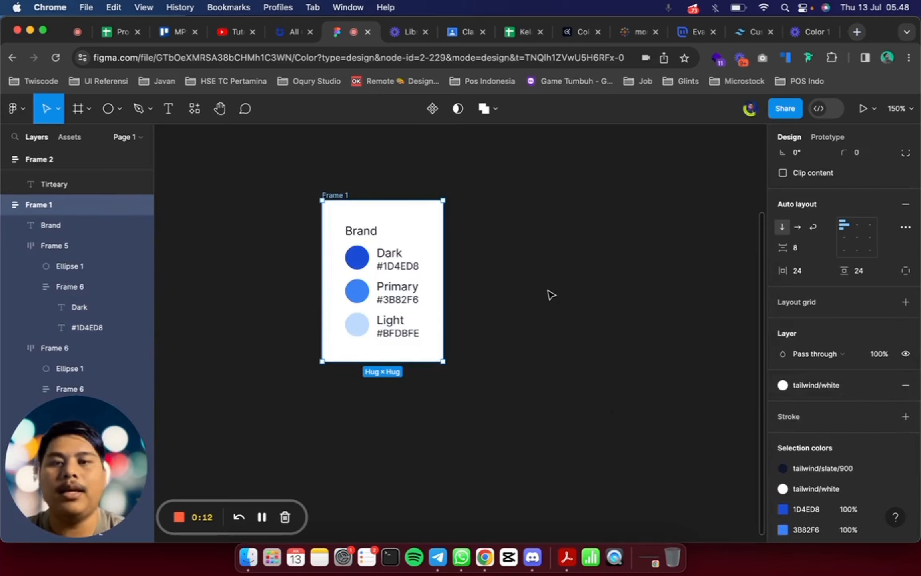
pyautogui.click(549, 294)
# Round the Brand frame's corners with a radius of 24
pyautogui.click(339, 198)
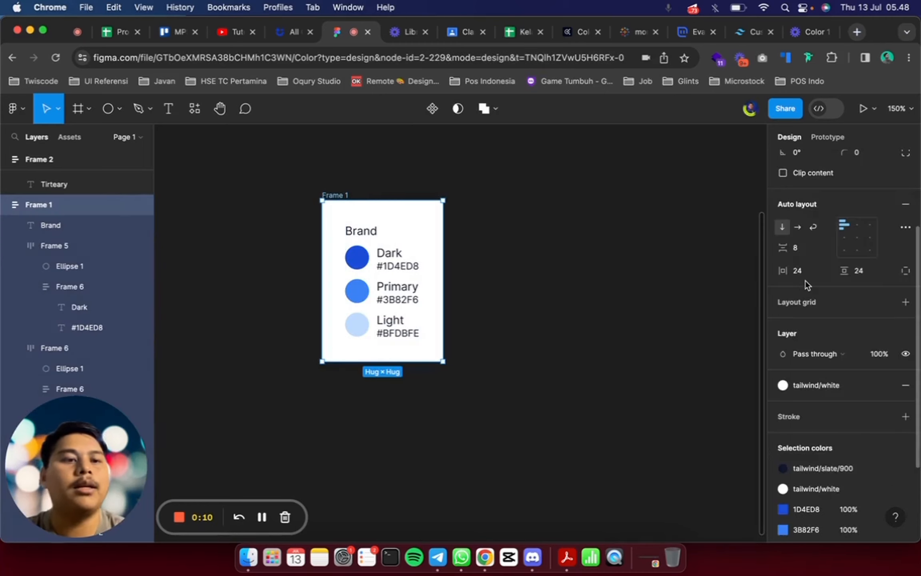
pyautogui.scroll(3, 805, 279)
pyautogui.click(862, 276)
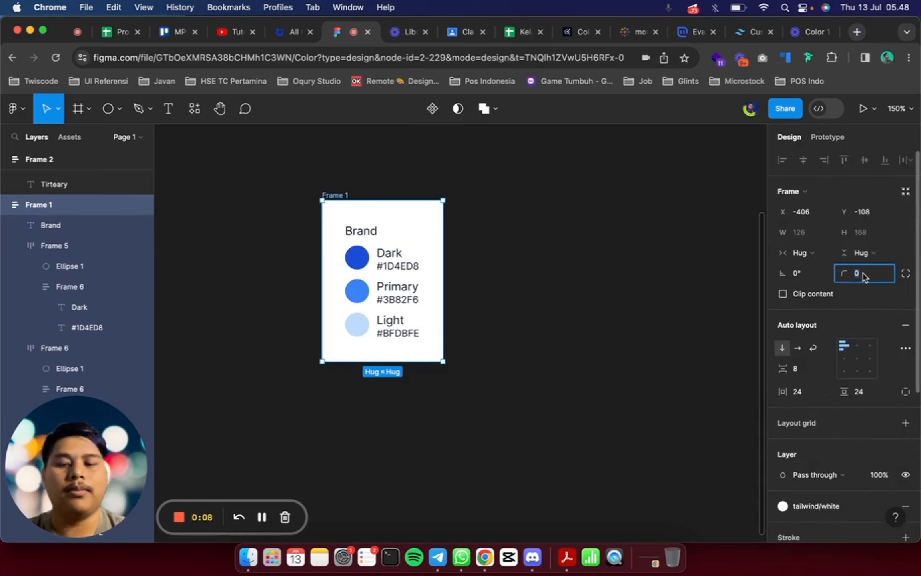
pyautogui.write('24')
pyautogui.press('Return')
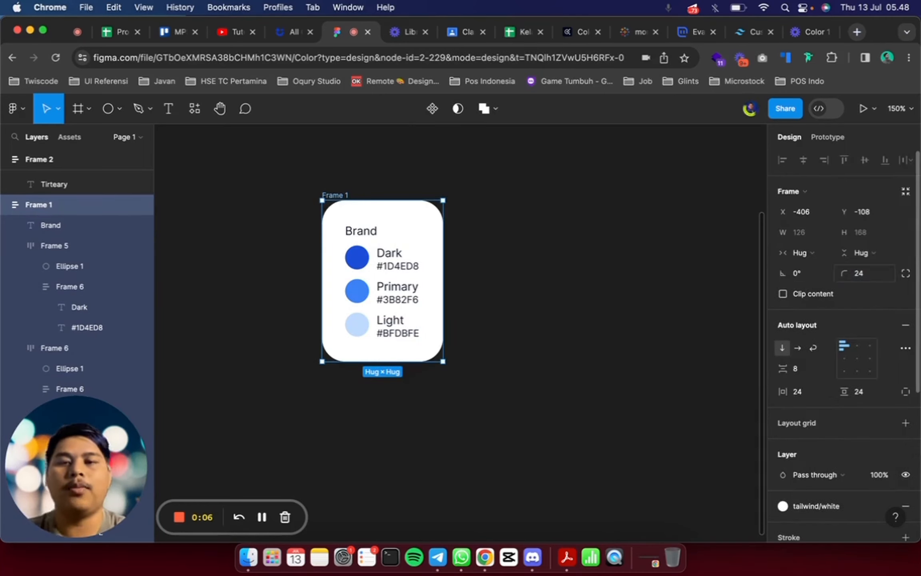
# Set the Brand heading's font size to 20 and make it bold
pyautogui.click(367, 236)
pyautogui.click(894, 379)
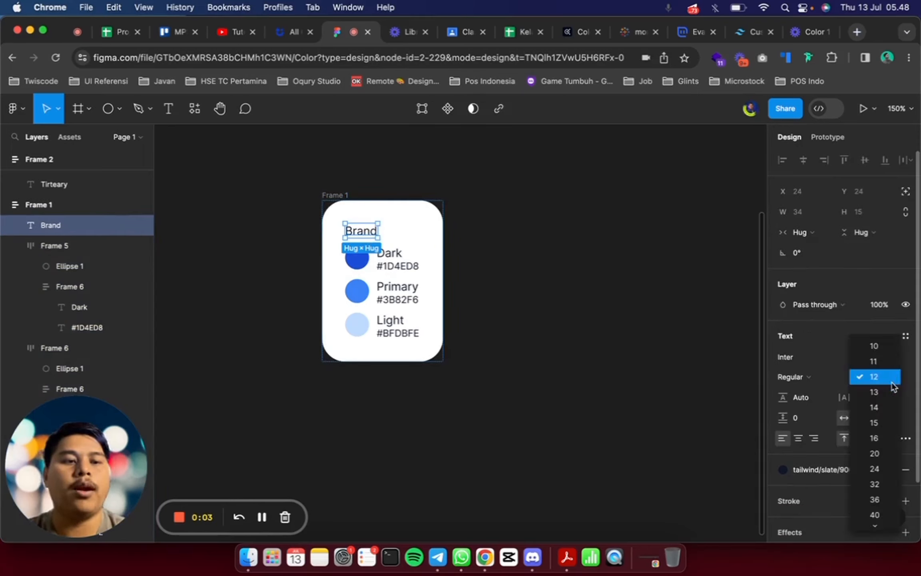
pyautogui.click(884, 451)
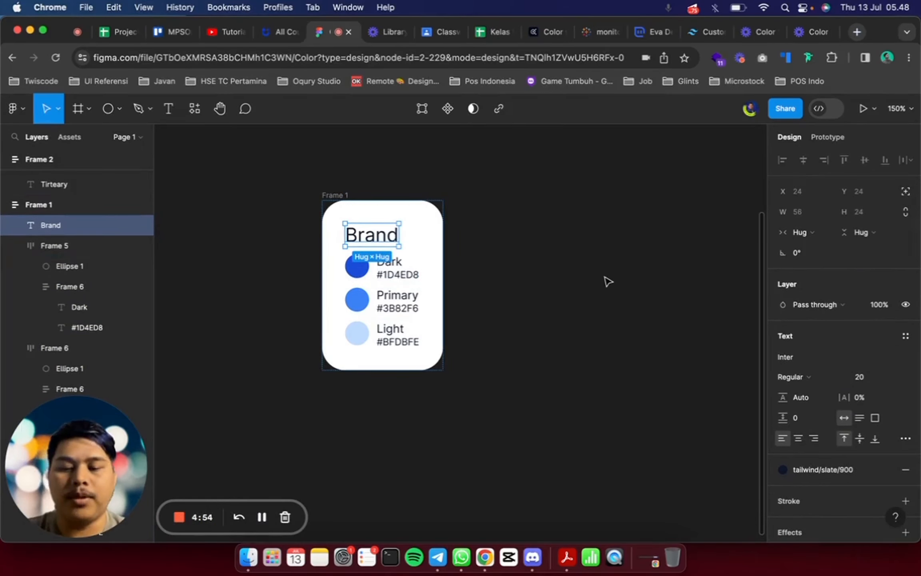
pyautogui.press('super+b')
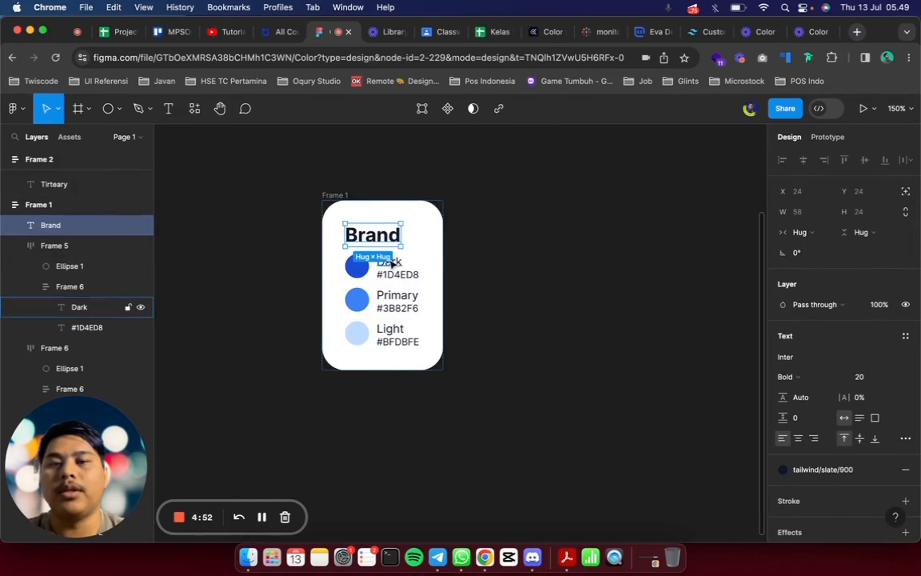
# Make the Dark, Primary and Light swatch labels bold
pyautogui.keyDown('super'); pyautogui.click(388, 265); pyautogui.keyUp('super')
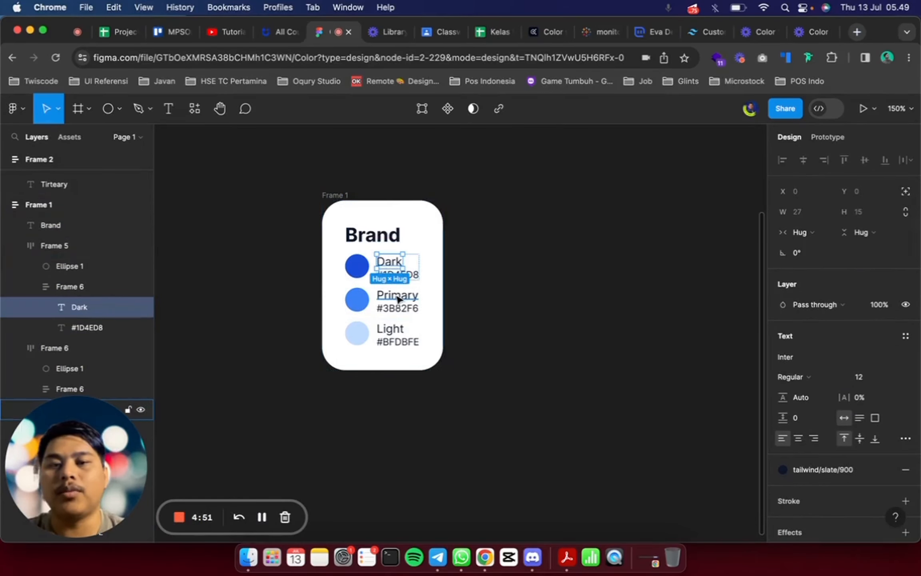
pyautogui.keyDown('super'); pyautogui.click(396, 295); pyautogui.keyUp('super')
pyautogui.keyDown('super'); pyautogui.click(390, 328); pyautogui.keyUp('super')
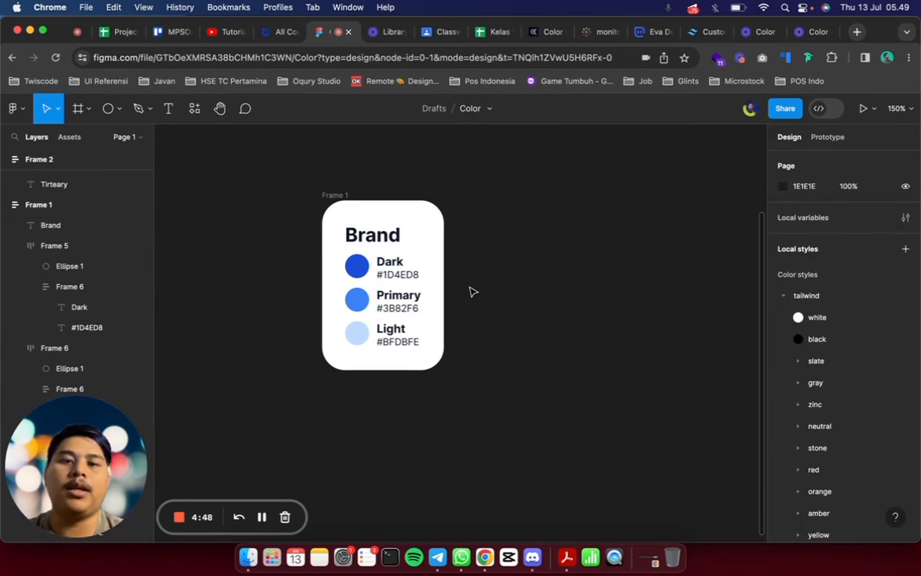
# Set the vertical spacing between items in the Brand frame to 16
pyautogui.click(436, 250)
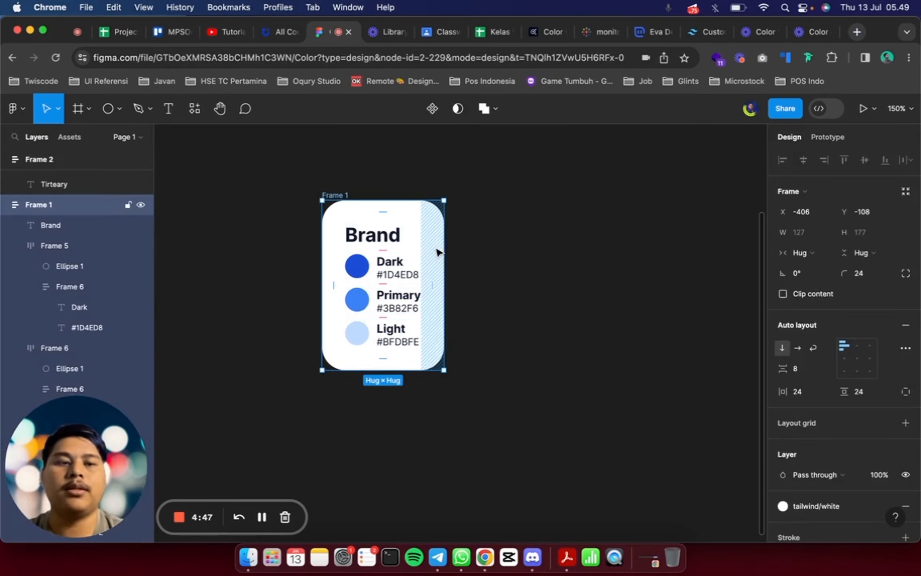
pyautogui.click(809, 371)
pyautogui.write('16')
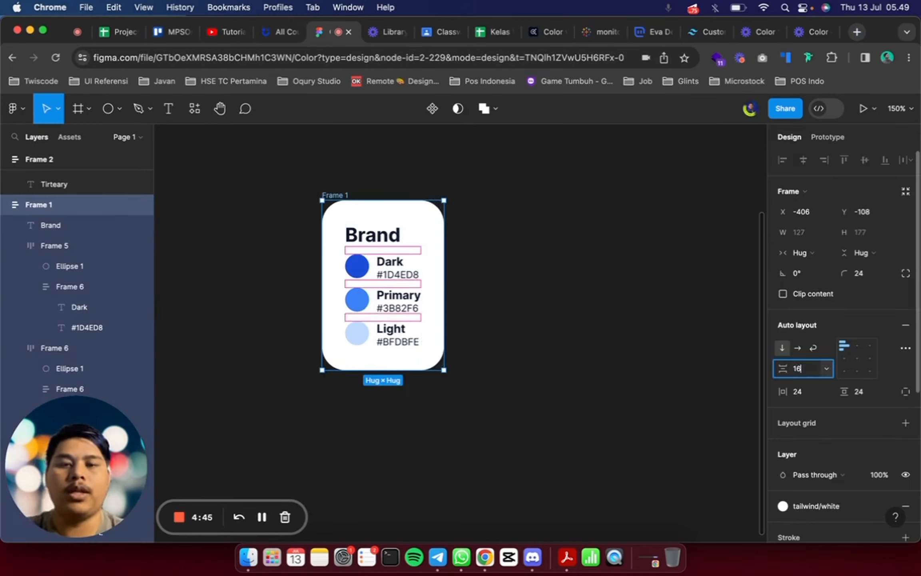
pyautogui.press('Return')
pyautogui.click(529, 314)
pyautogui.scroll(-5, 529, 314)
pyautogui.hscroll(2, 527, 313)
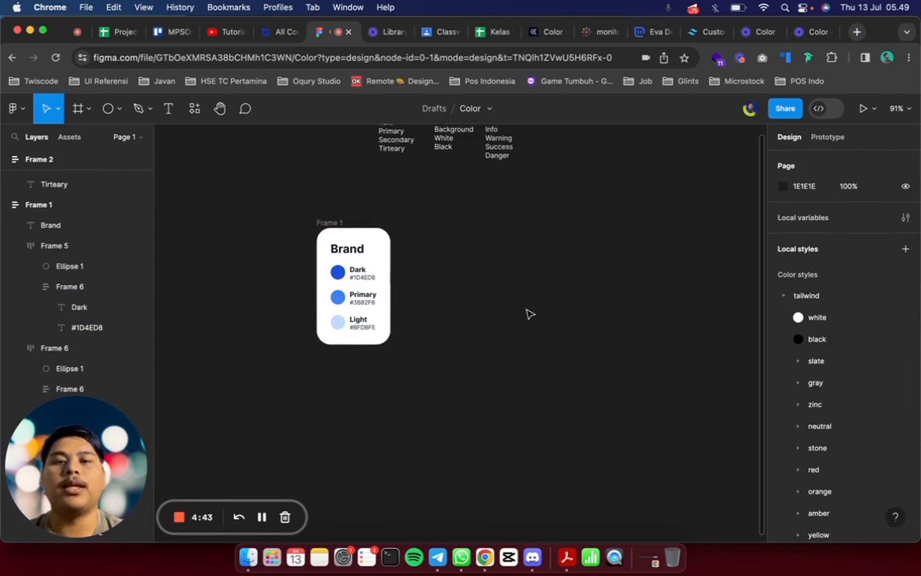
# Wrap the Brand card in a new outer auto layout frame
pyautogui.hscroll(-2, 527, 313)
pyautogui.scroll(2, 527, 312)
pyautogui.click(340, 261)
pyautogui.click(340, 260)
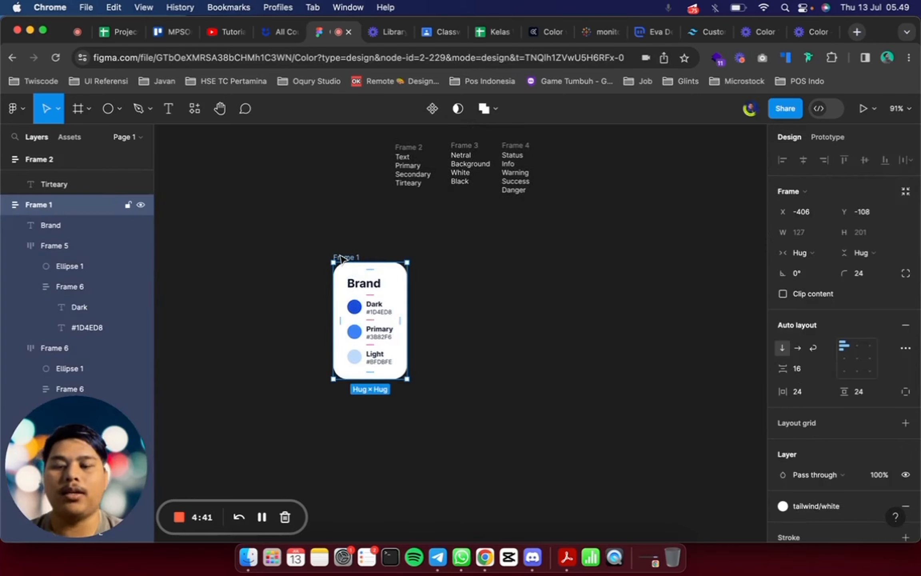
pyautogui.hotkey('shift', 'a')
# Fill the new outer frame with the tailwind/slate/200 color style
pyautogui.scroll(-3, 810, 339)
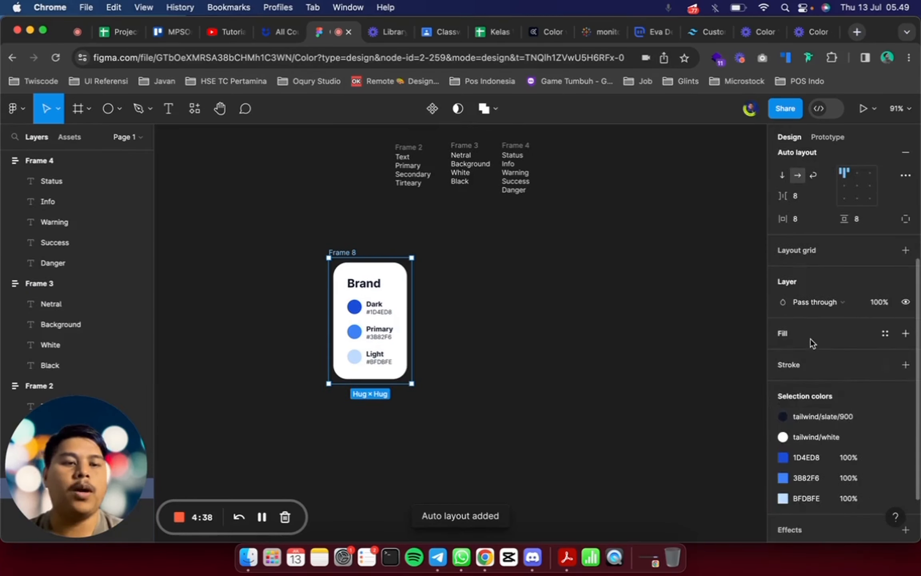
pyautogui.click(811, 339)
pyautogui.click(783, 354)
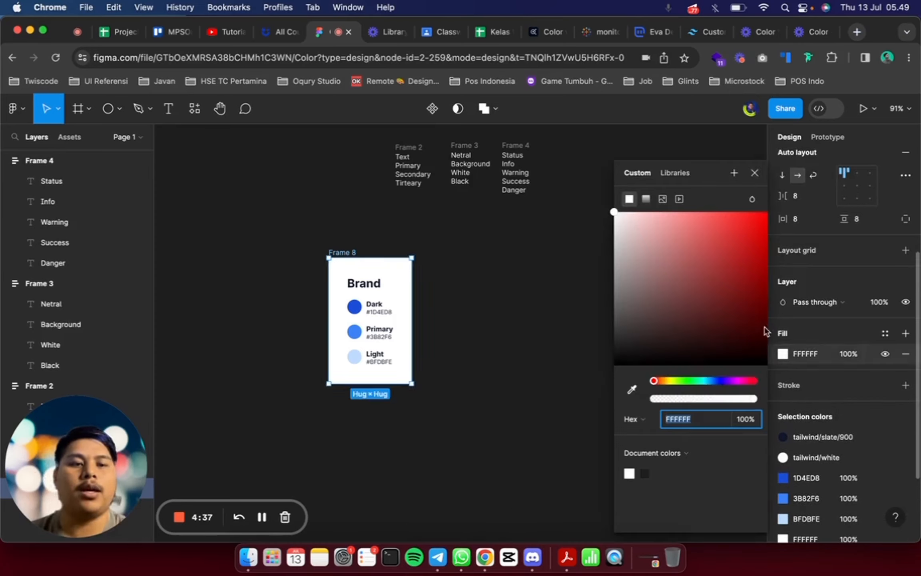
pyautogui.click(885, 333)
pyautogui.click(655, 448)
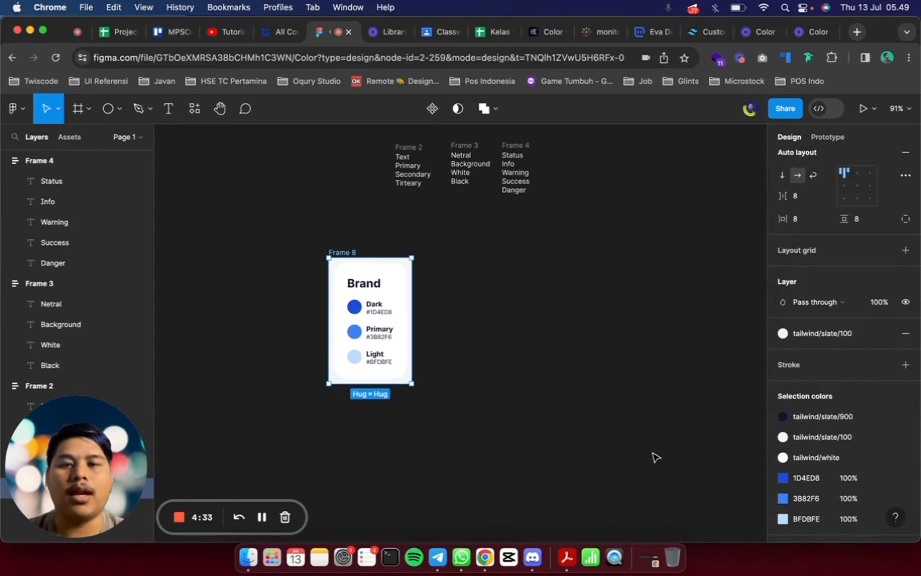
pyautogui.click(838, 334)
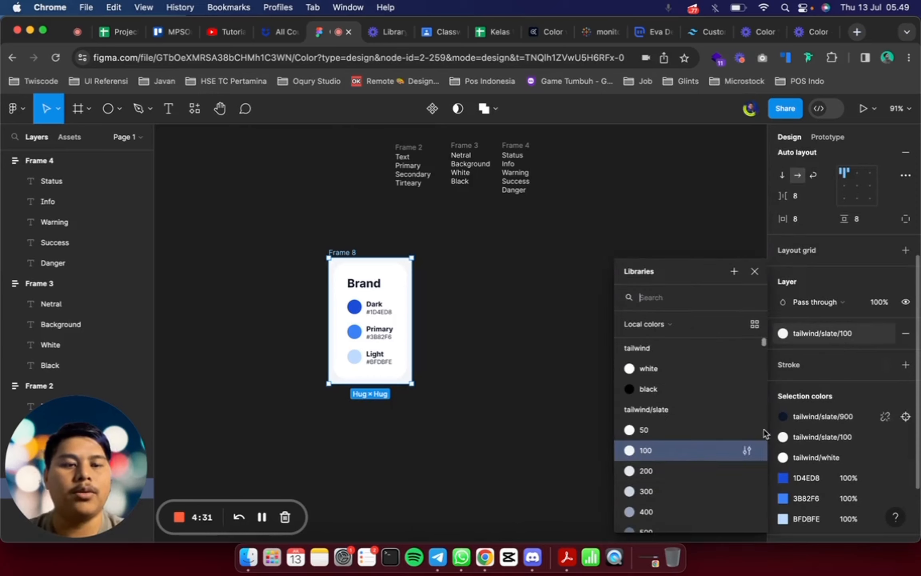
pyautogui.click(683, 472)
# Widen the outer frame to make room for more cards beside the Brand card
pyautogui.scroll(3, 452, 303)
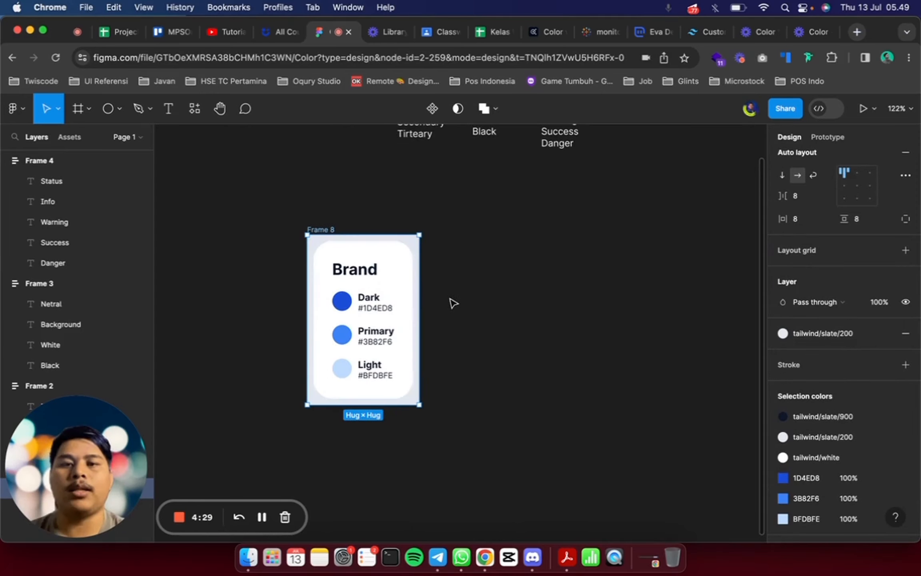
pyautogui.moveTo(419, 310); pyautogui.dragTo(674, 314)
# Duplicate the Brand card twice inside the outer frame
pyautogui.click(409, 308)
pyautogui.press('super+d')
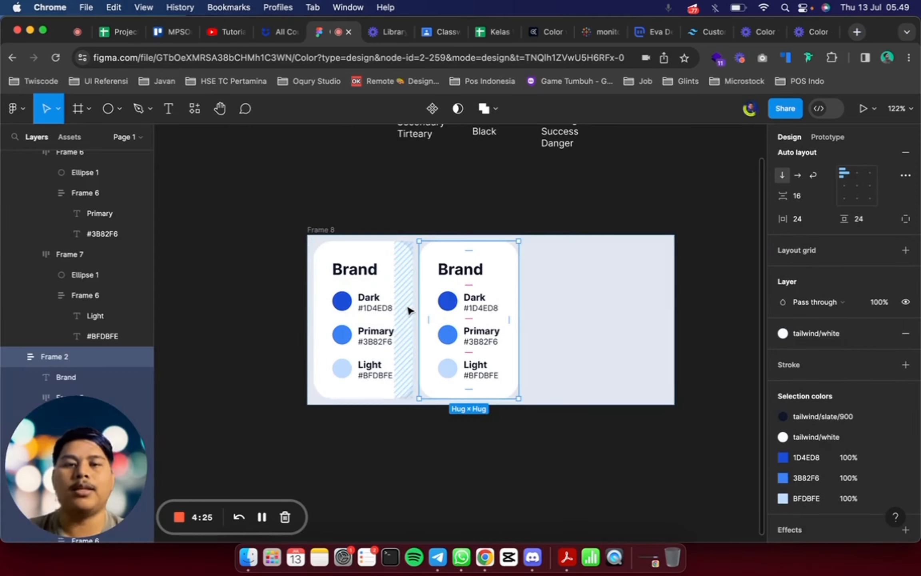
pyautogui.press('super+d')
pyautogui.scroll(-3, 407, 309)
pyautogui.click(651, 331)
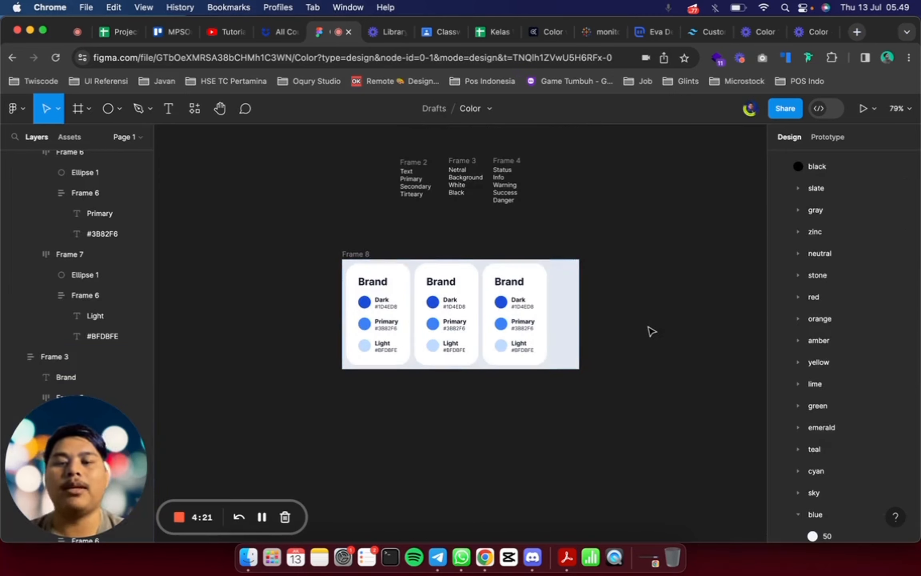
# Review the Text, Netral and Status name lists in the frames above the card
pyautogui.click(404, 160)
pyautogui.click(463, 161)
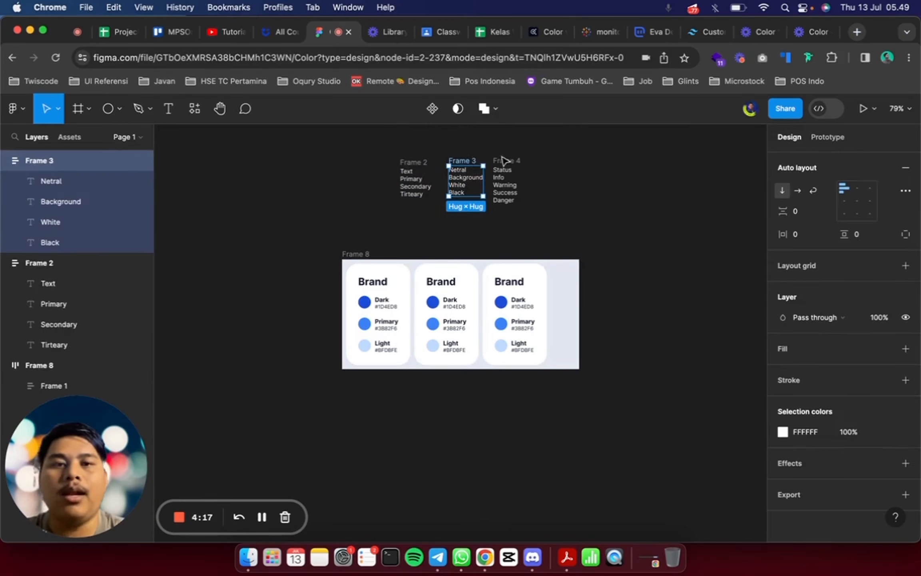
pyautogui.click(508, 159)
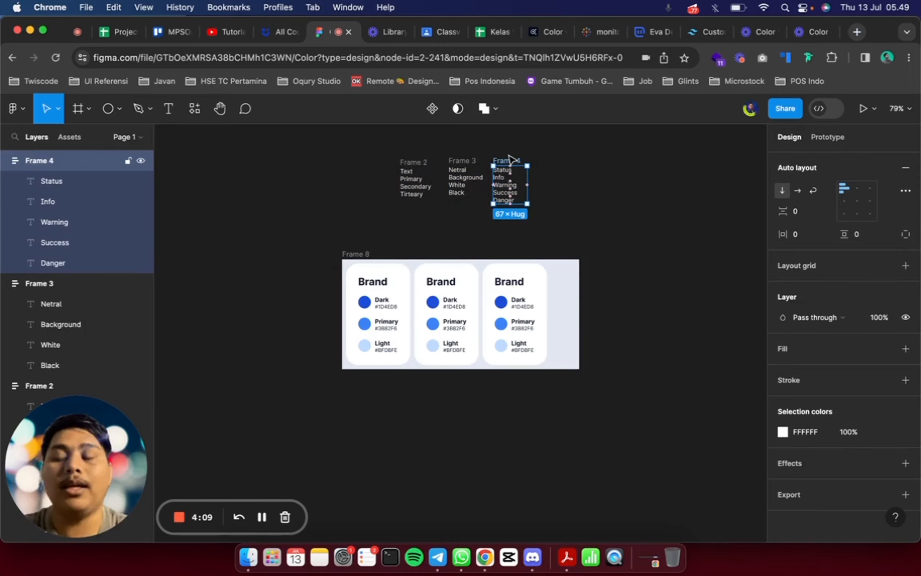
# Undo the two Brand card duplications so only the original card is left in the outer frame
pyautogui.click(490, 253)
pyautogui.scroll(5, 376, 303)
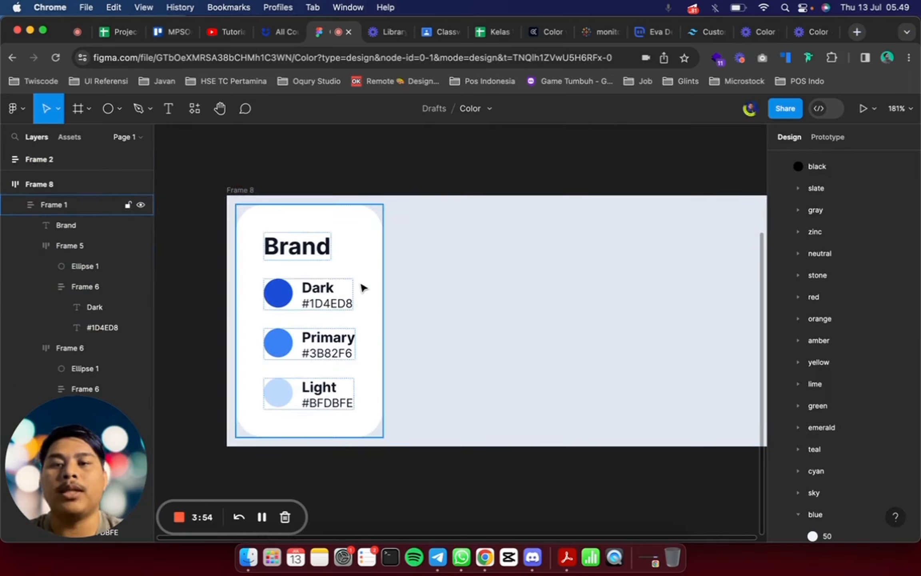
pyautogui.hscroll(-2, 363, 288)
pyautogui.scroll(4, 362, 287)
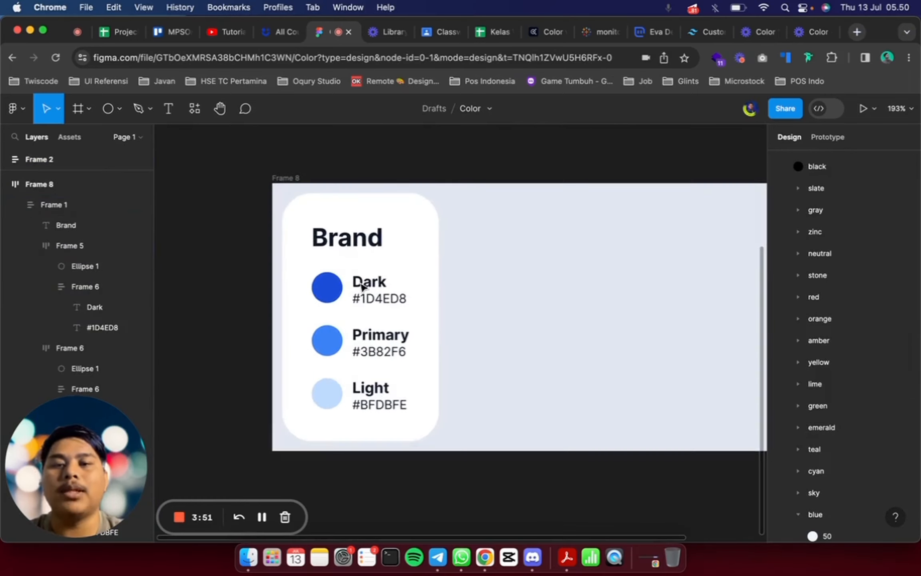
# Collapse the tailwind group in the local color styles
pyautogui.keyDown('super'); pyautogui.click(334, 295); pyautogui.keyUp('super')
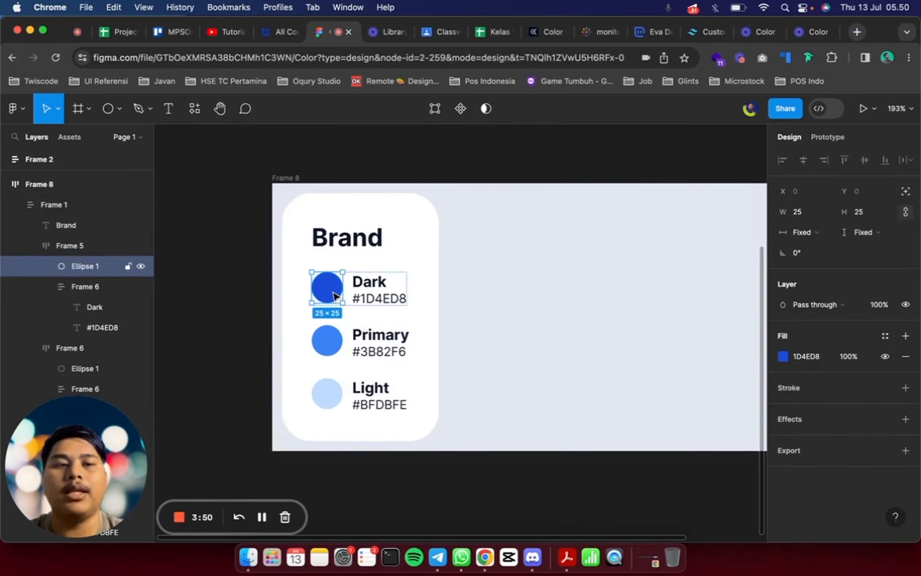
pyautogui.click(621, 165)
pyautogui.click(805, 296)
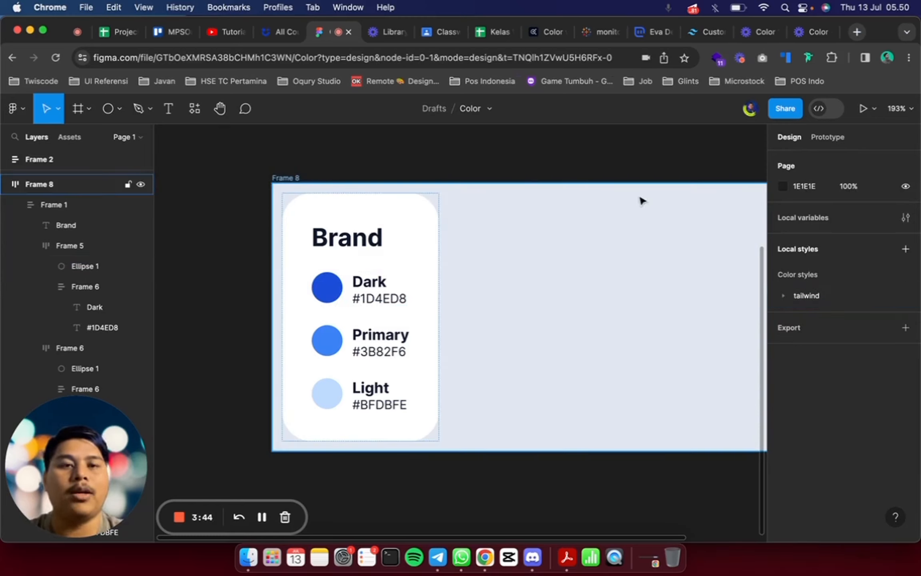
# Place a 100 × 100 ellipse outside the outer frame and look at the library styles offered for its fill
pyautogui.click(107, 112)
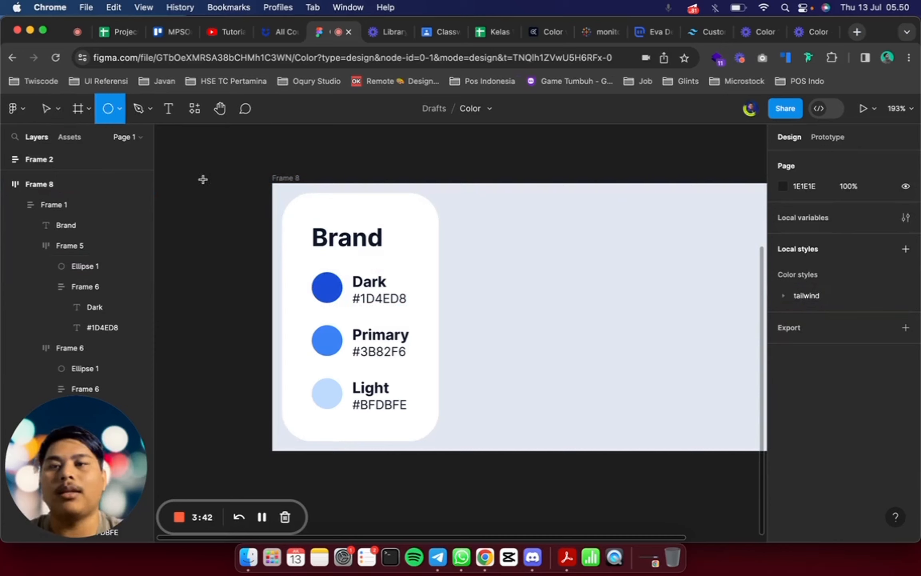
pyautogui.doubleClick(203, 179)
pyautogui.press('Escape')
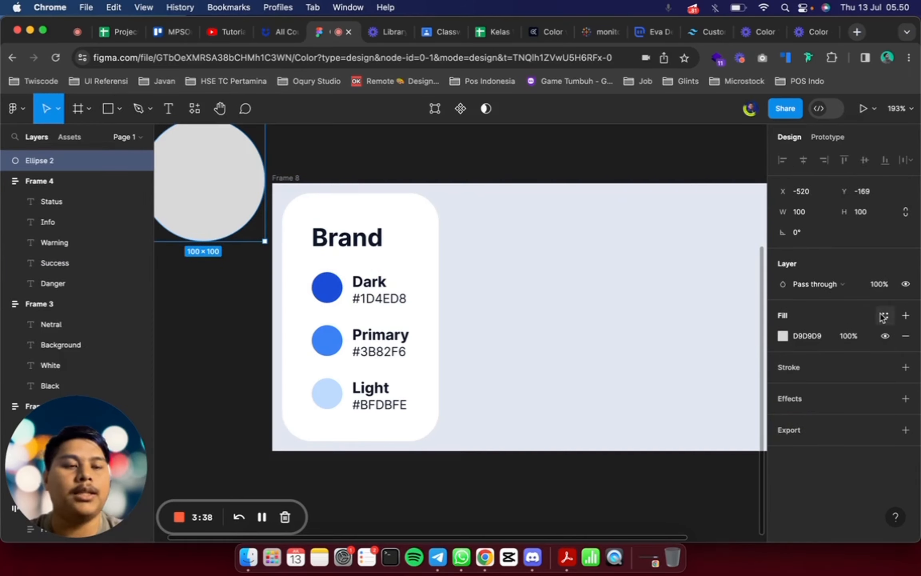
pyautogui.click(883, 316)
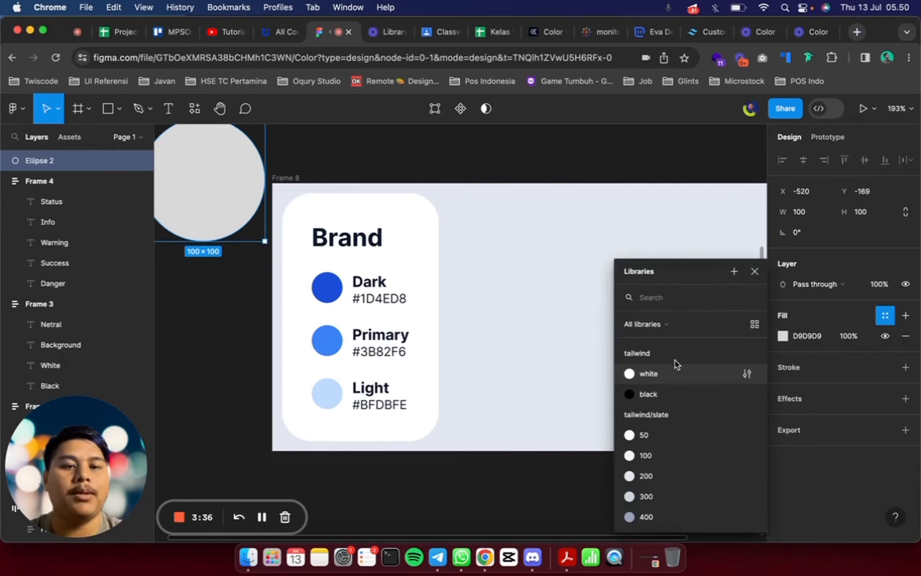
pyautogui.click(593, 175)
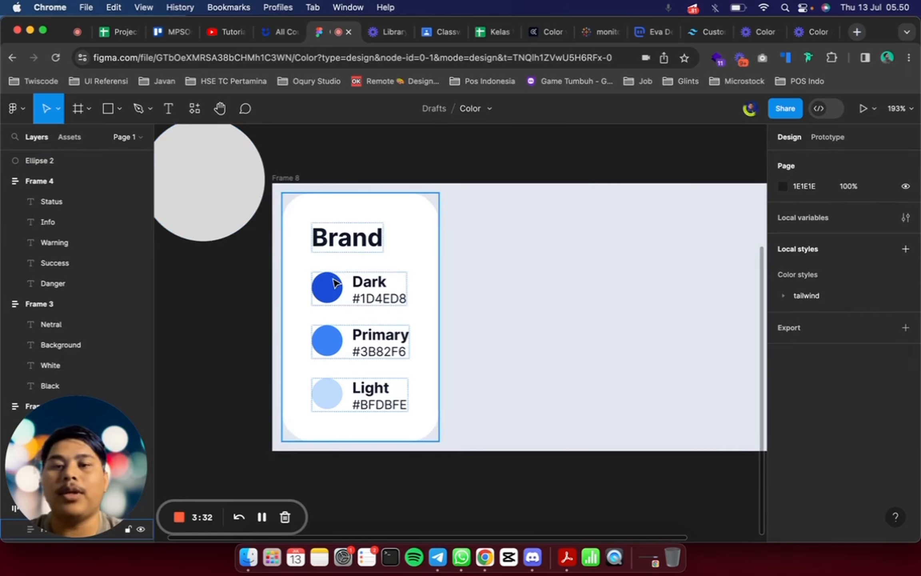
# Create a color style named Brand/Dark from the Dark swatch's 1D4ED8 fill
pyautogui.keyDown('super'); pyautogui.click(330, 296); pyautogui.keyUp('super')
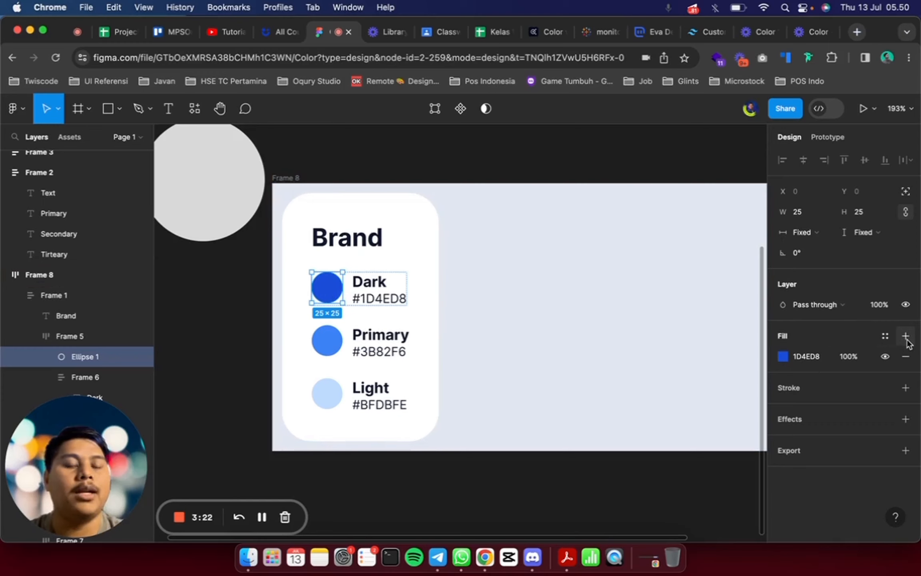
pyautogui.click(885, 336)
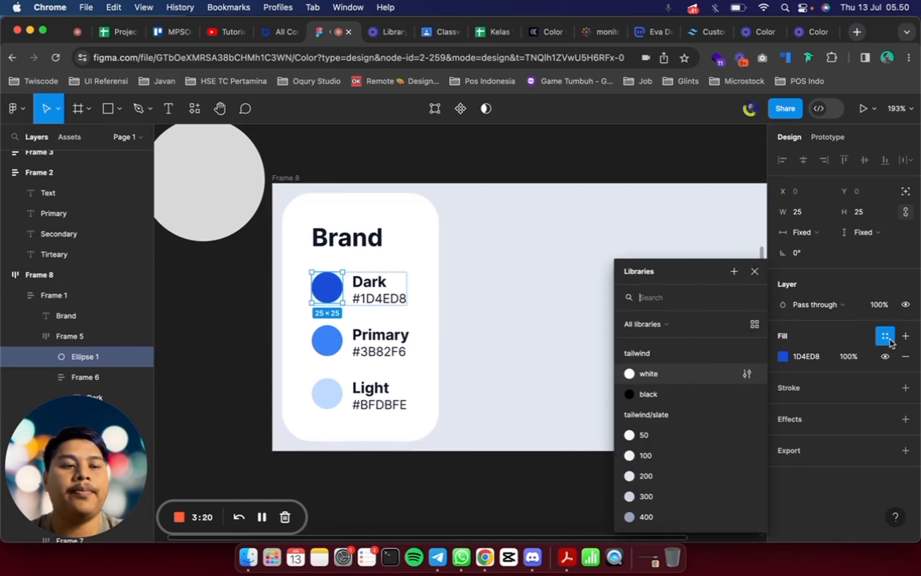
pyautogui.click(735, 272)
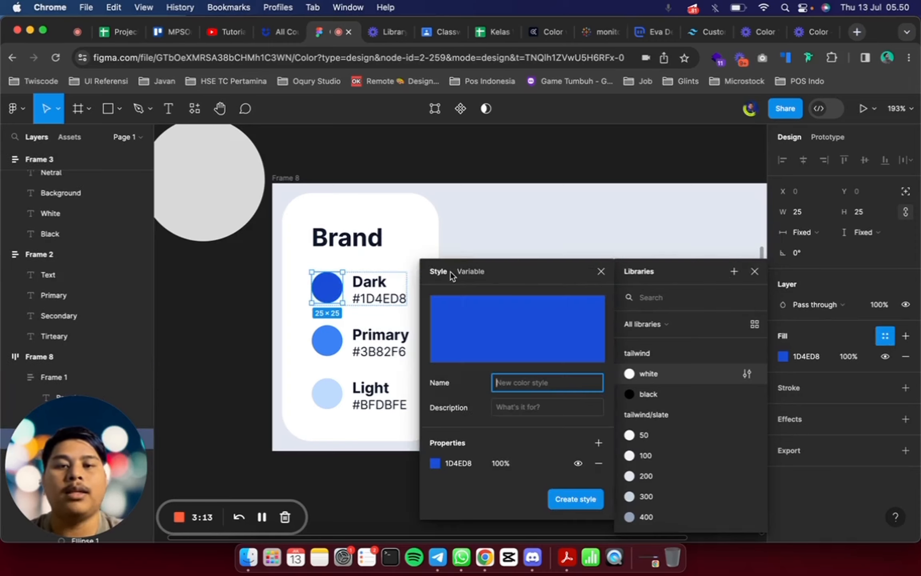
pyautogui.click(474, 276)
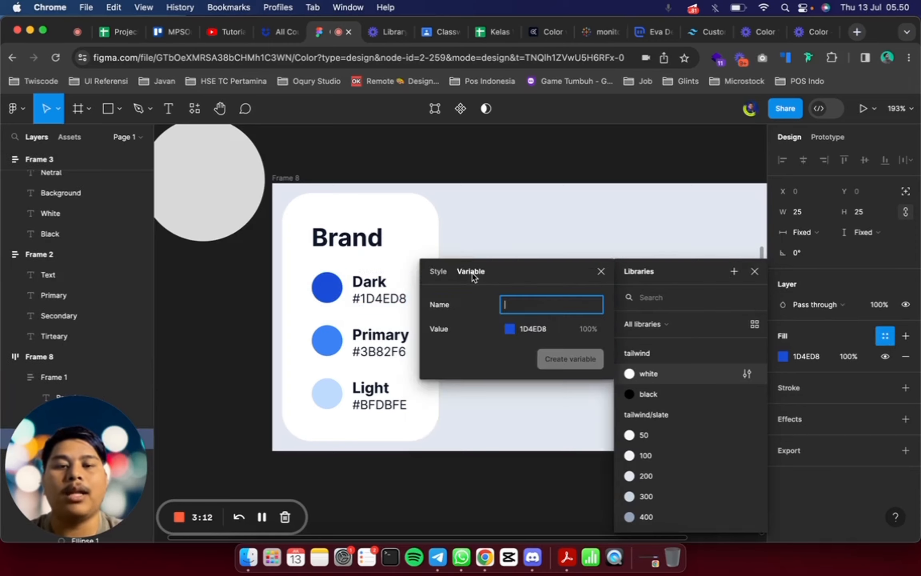
pyautogui.click(437, 272)
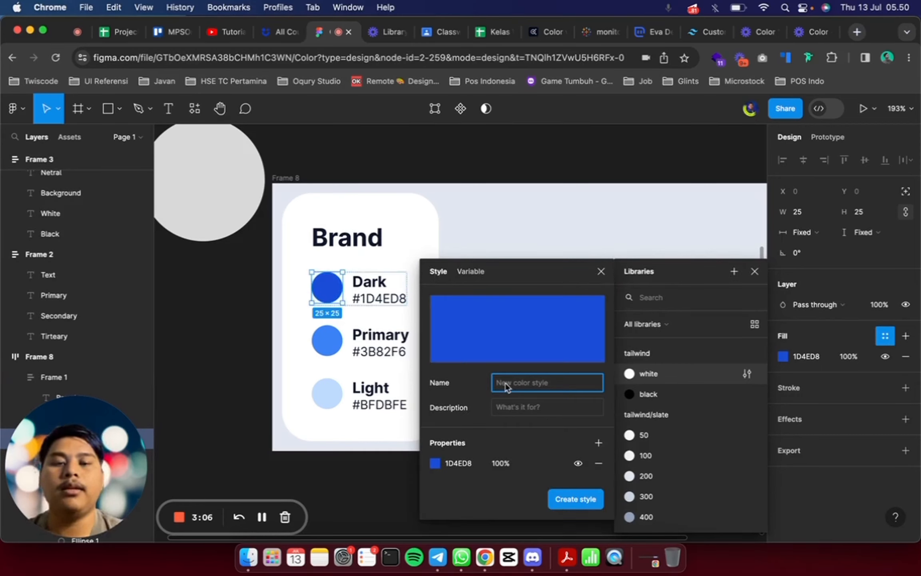
pyautogui.write('Brand/Dark')
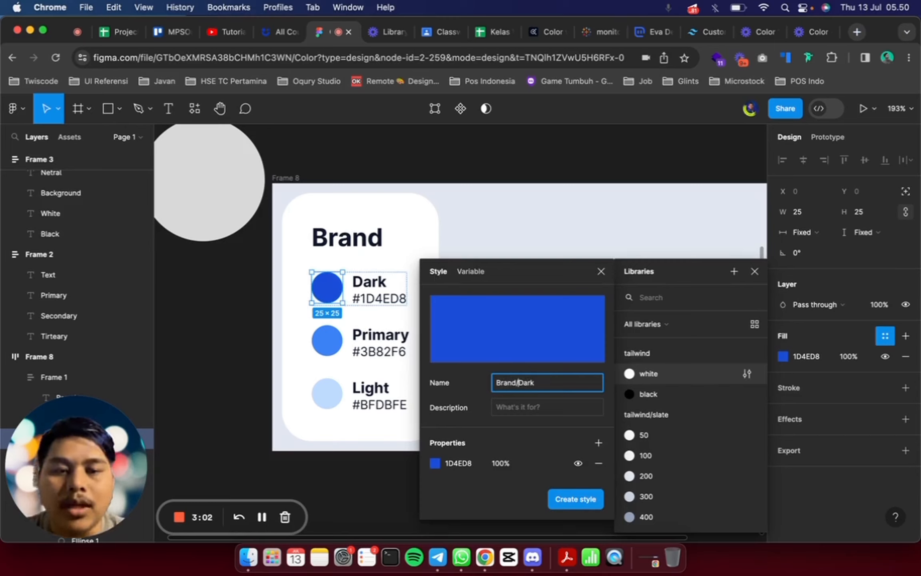
pyautogui.moveTo(516, 382); pyautogui.dragTo(503, 383)
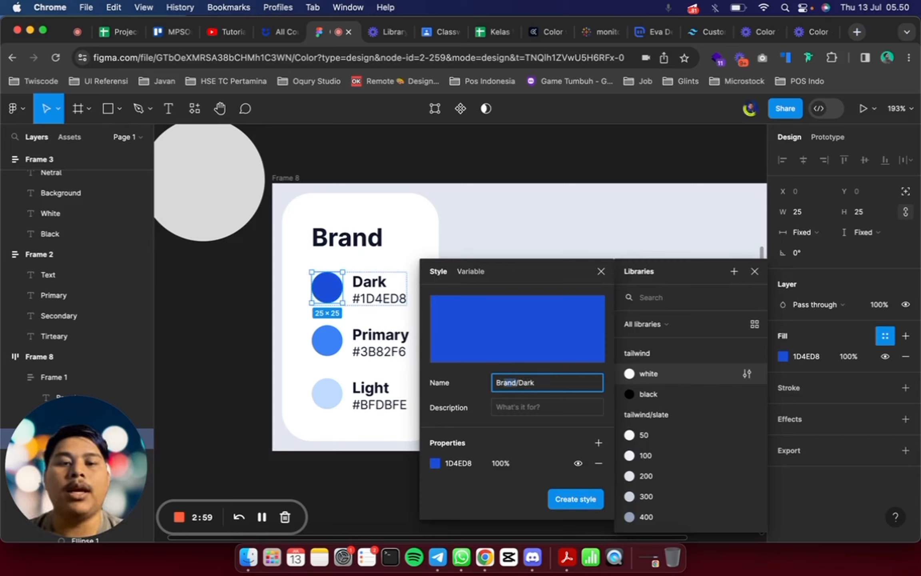
pyautogui.click(516, 383)
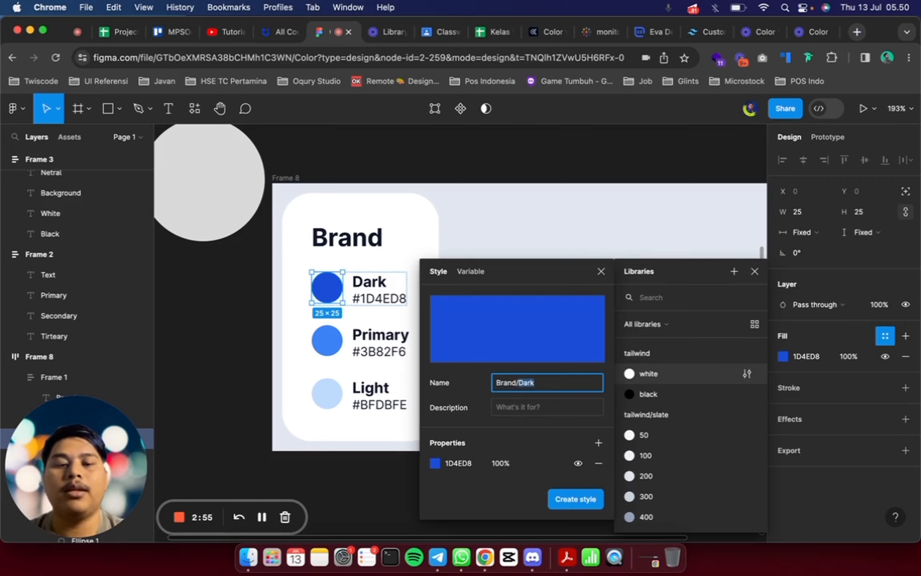
pyautogui.click(576, 499)
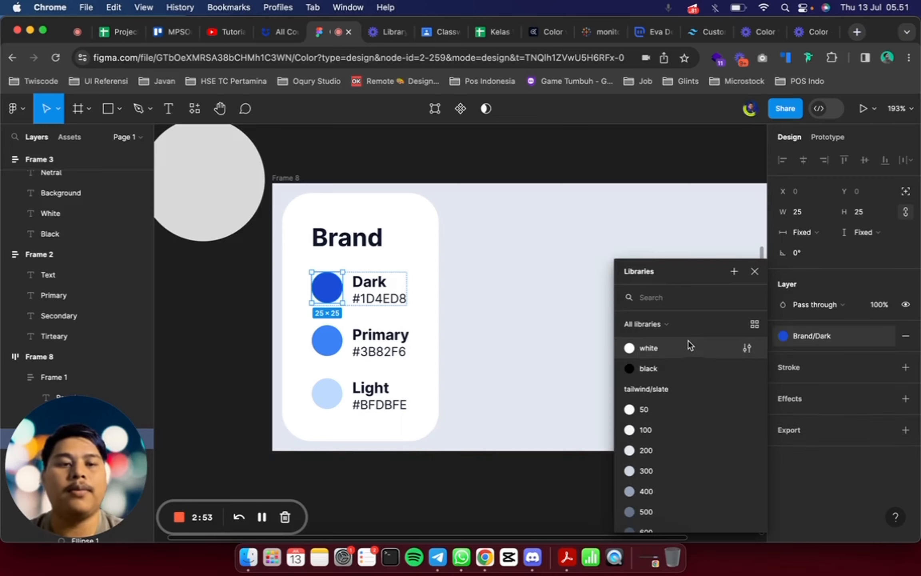
pyautogui.click(665, 171)
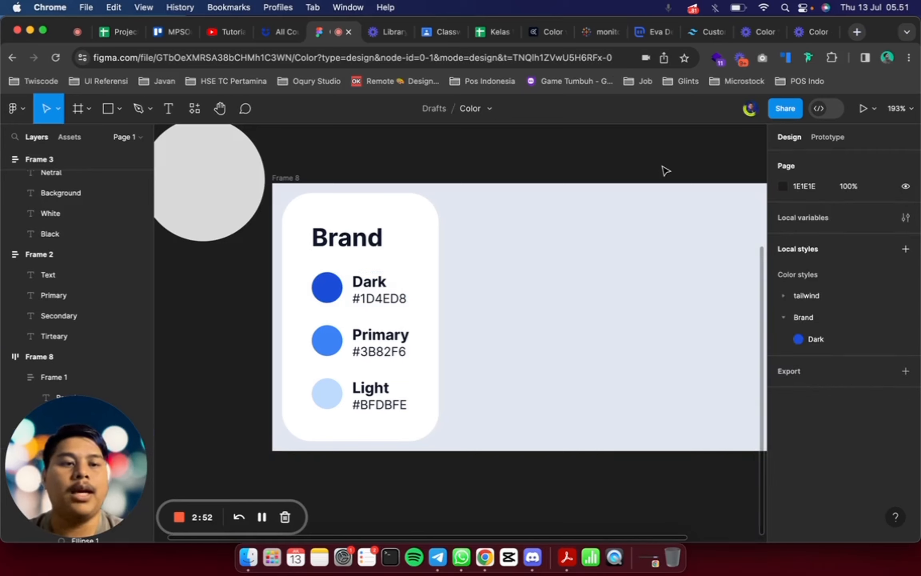
# Inspect the Brand group in the local color styles by collapsing and expanding it
pyautogui.click(785, 321)
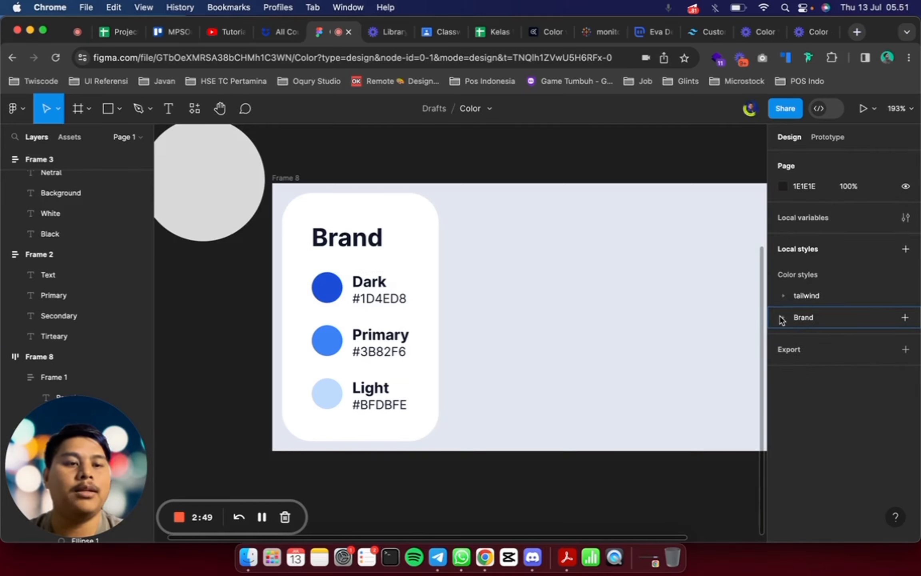
pyautogui.click(783, 318)
pyautogui.click(367, 229)
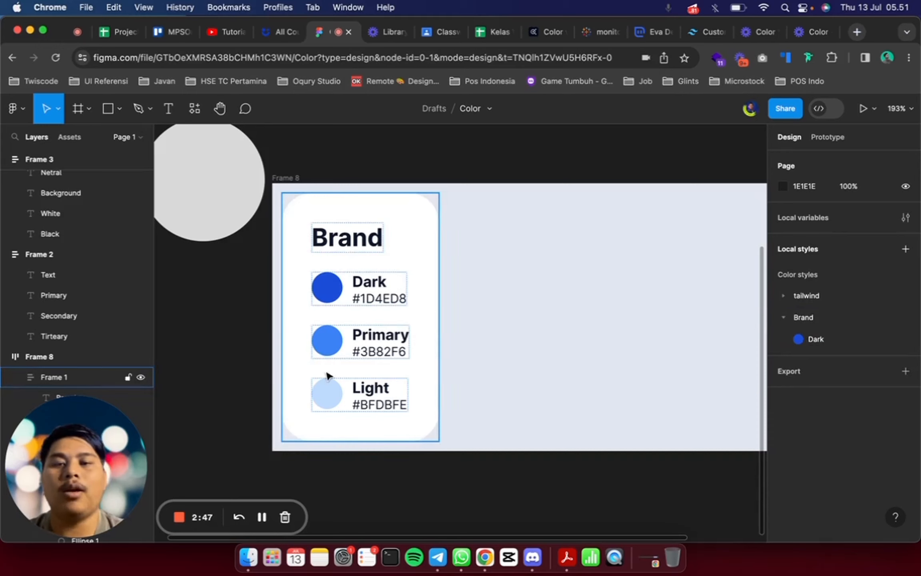
# Create a color style named Primary from the Primary swatch's 3B82F6 fill and move it into the Brand style group
pyautogui.click(327, 340)
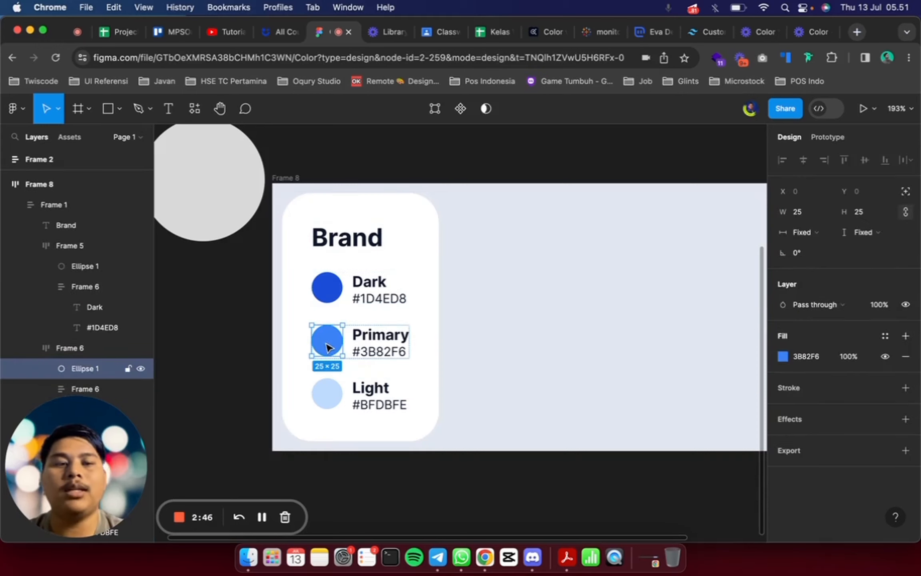
pyautogui.click(884, 336)
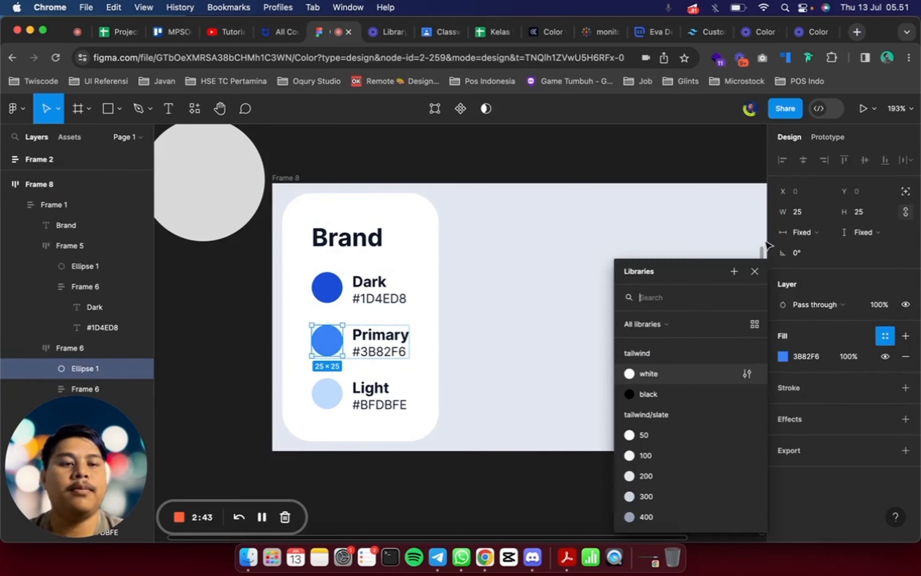
pyautogui.click(734, 272)
pyautogui.write('Primary')
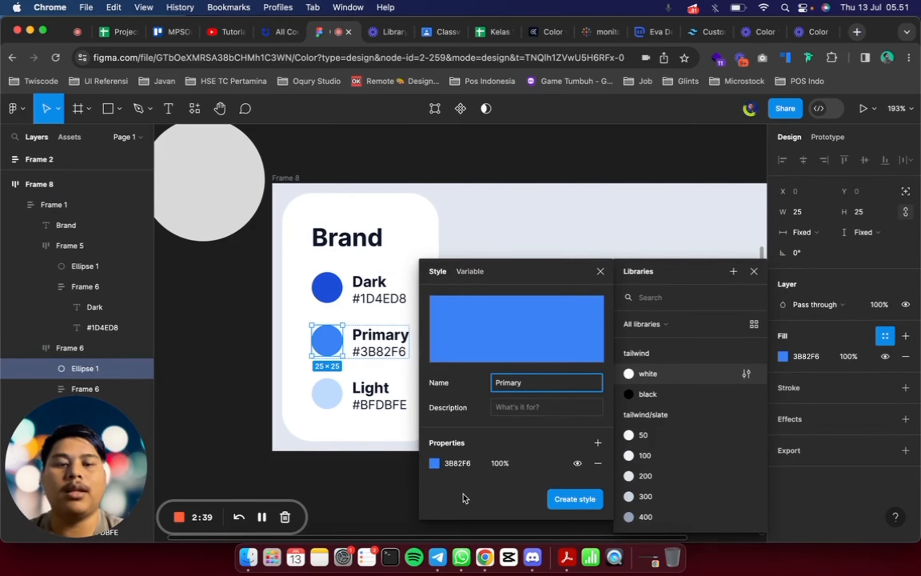
pyautogui.click(560, 499)
pyautogui.click(387, 498)
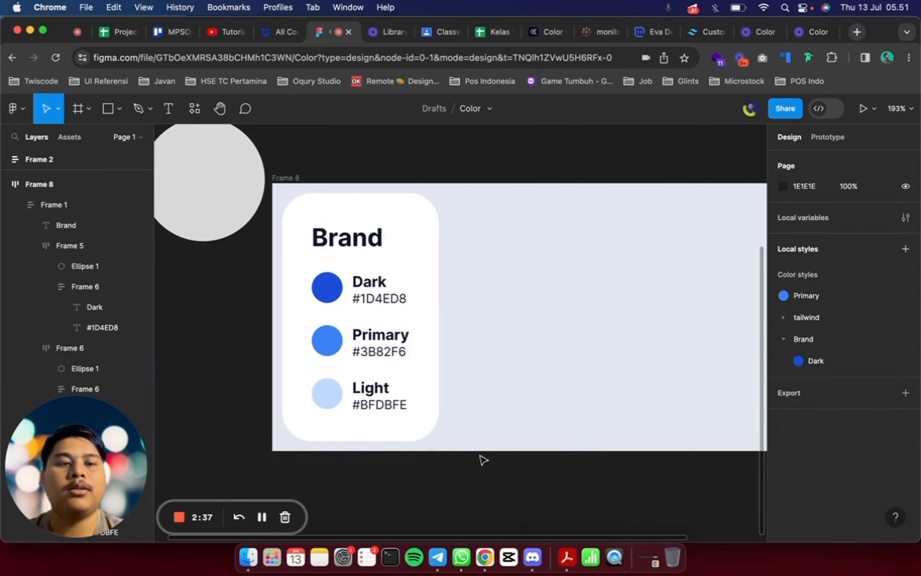
pyautogui.moveTo(804, 293); pyautogui.dragTo(816, 336)
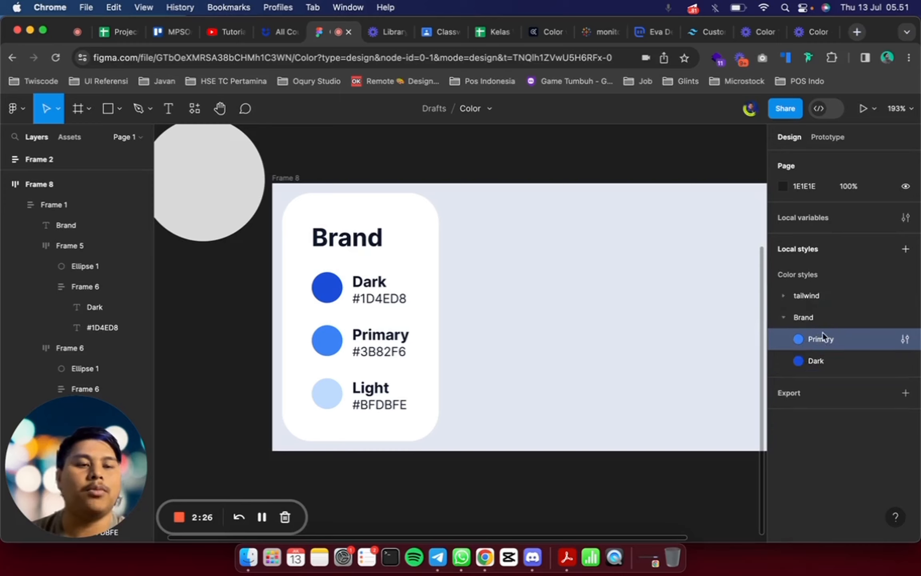
# Rename the Dark swatch's ellipse layer in the Brand card to Brand/Dark
pyautogui.click(534, 314)
pyautogui.click(340, 405)
pyautogui.hotkey('shift', '1')
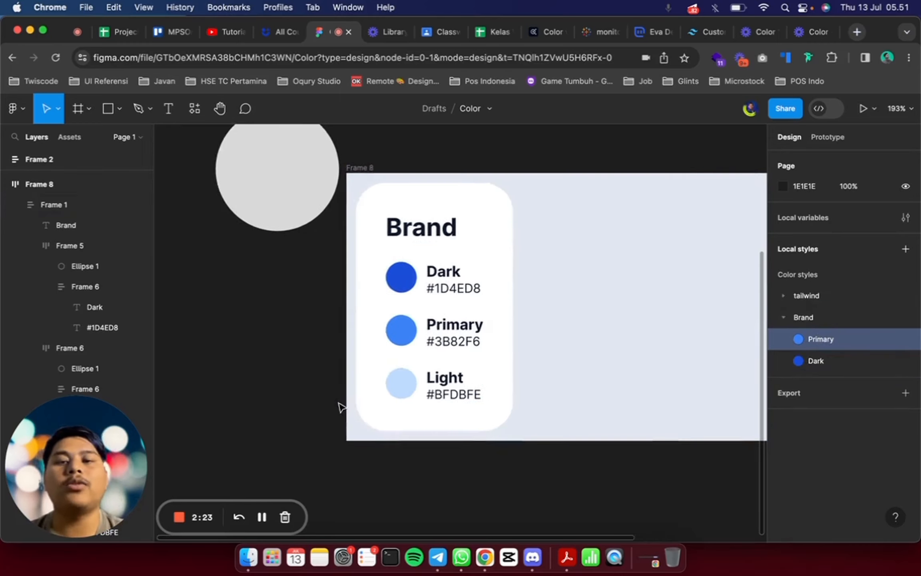
pyautogui.scroll(5, 287, 379)
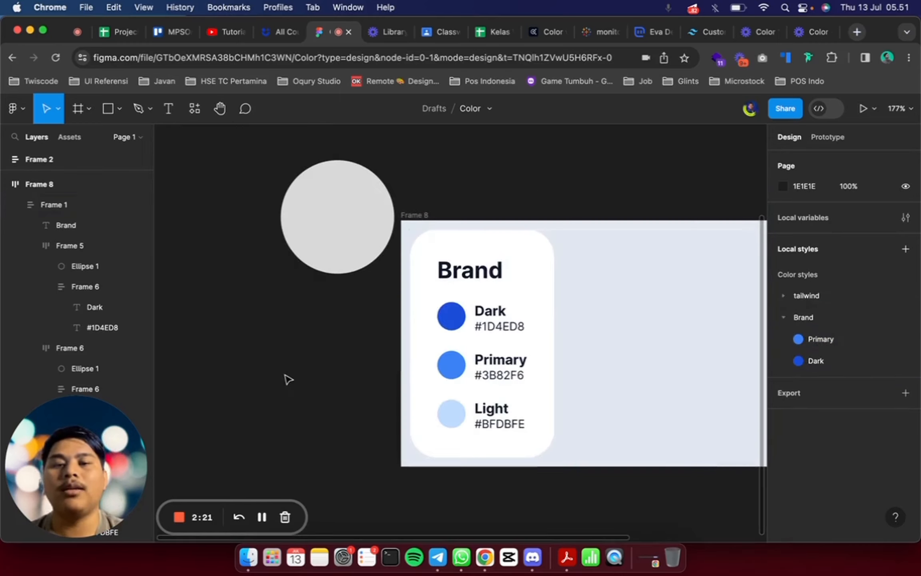
pyautogui.click(441, 325)
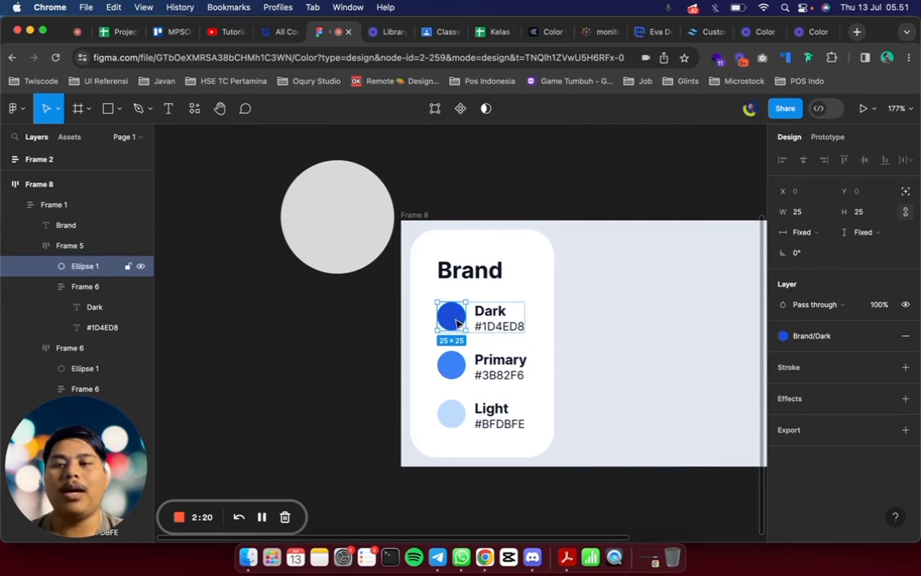
pyautogui.doubleClick(85, 265)
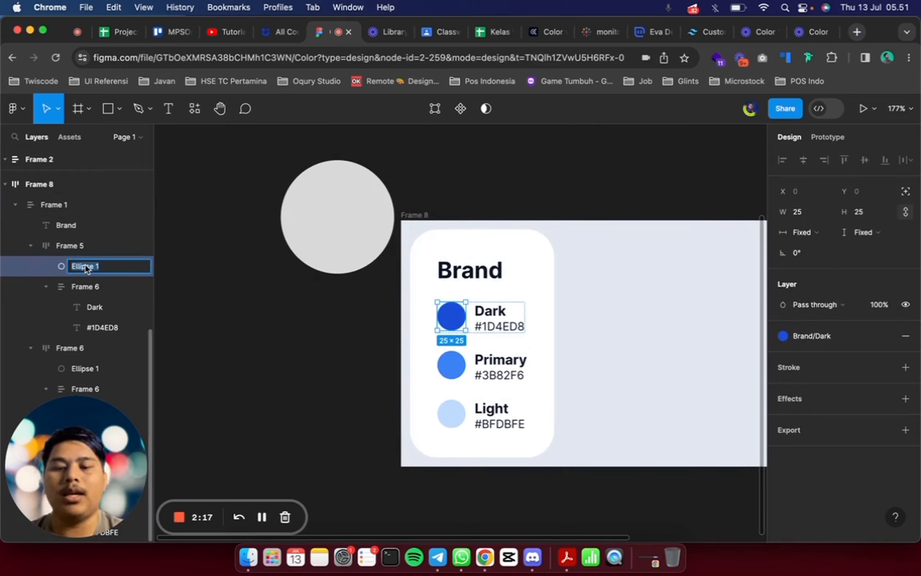
pyautogui.write('Brand/Dark')
pyautogui.press('Return')
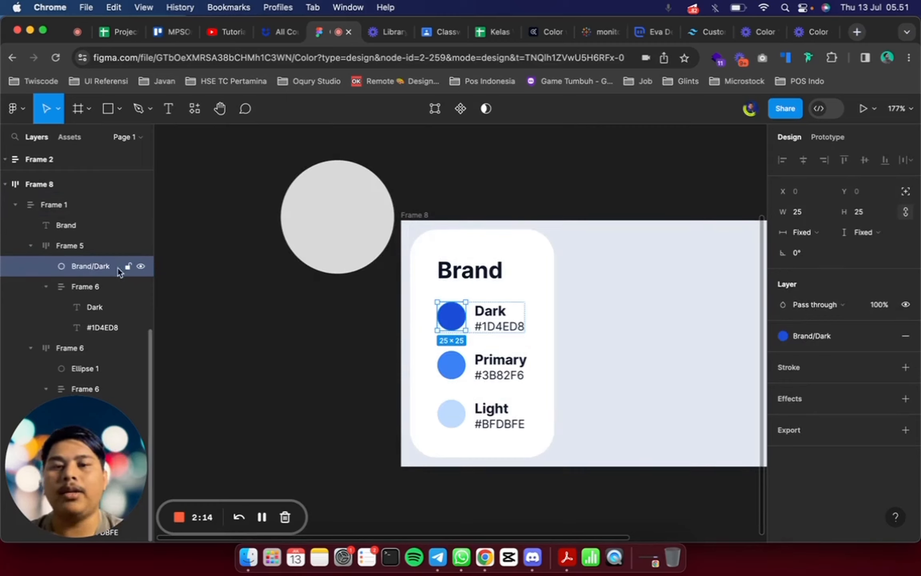
# Rename the Primary swatch's ellipse layer to Brand/Primary
pyautogui.click(449, 365)
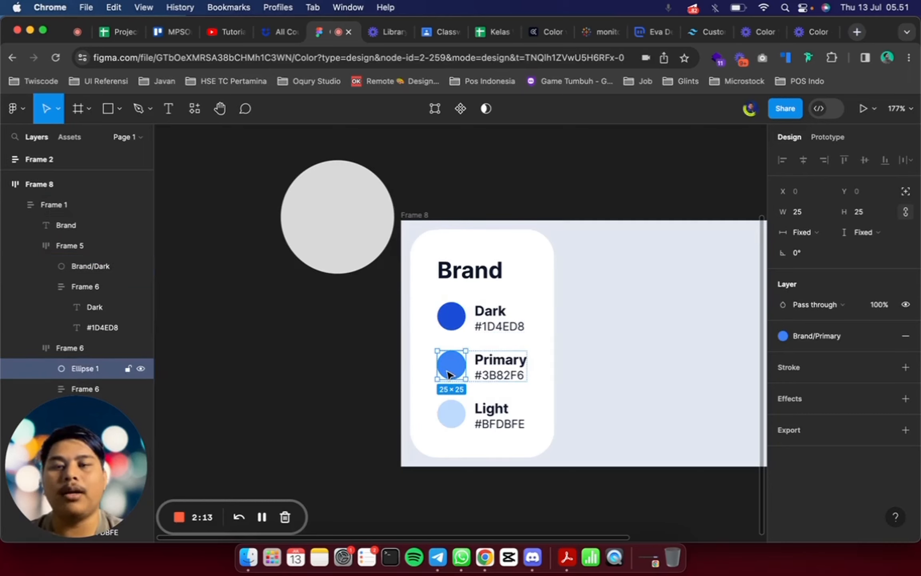
pyautogui.doubleClick(91, 368)
pyautogui.write('Brand')
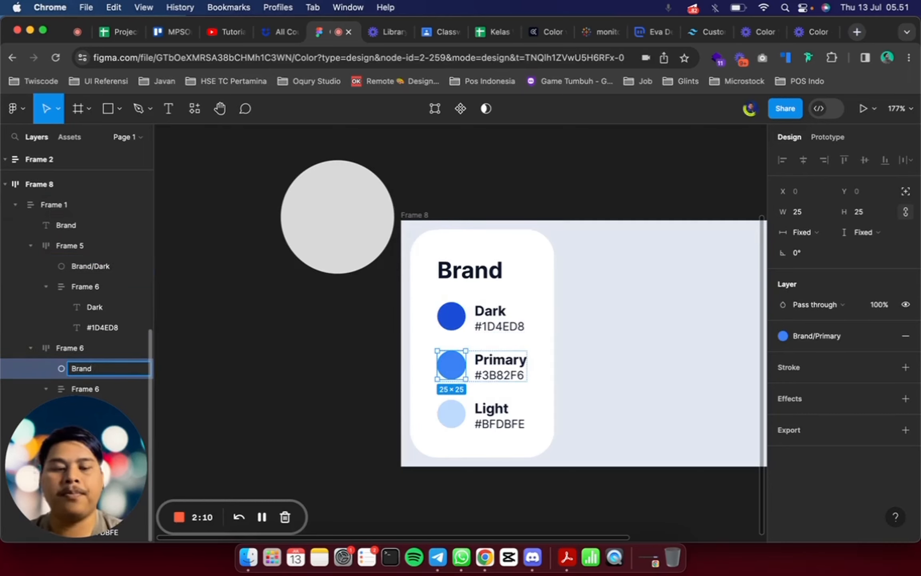
pyautogui.write('/Primary')
pyautogui.press('Return')
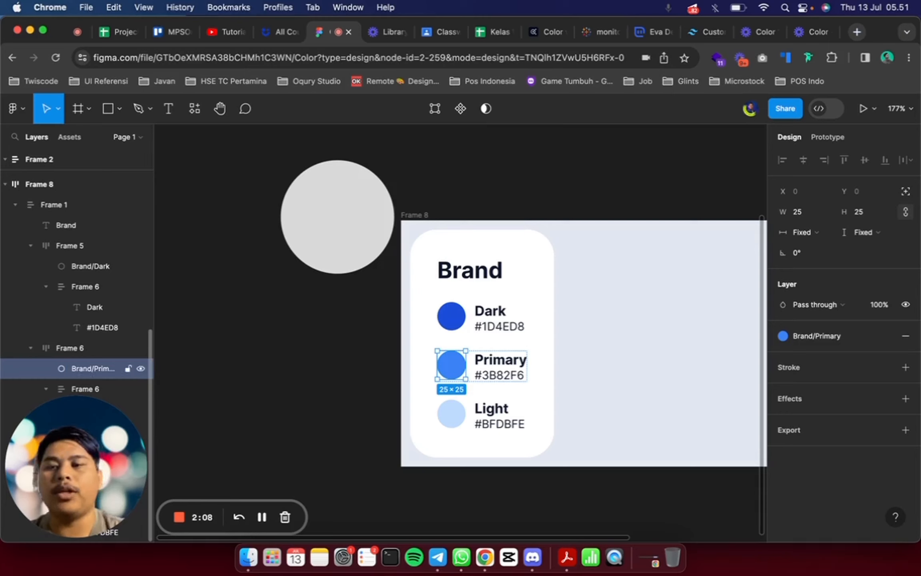
# Rename the Light swatch's ellipse layer to Brand/Light
pyautogui.click(451, 419)
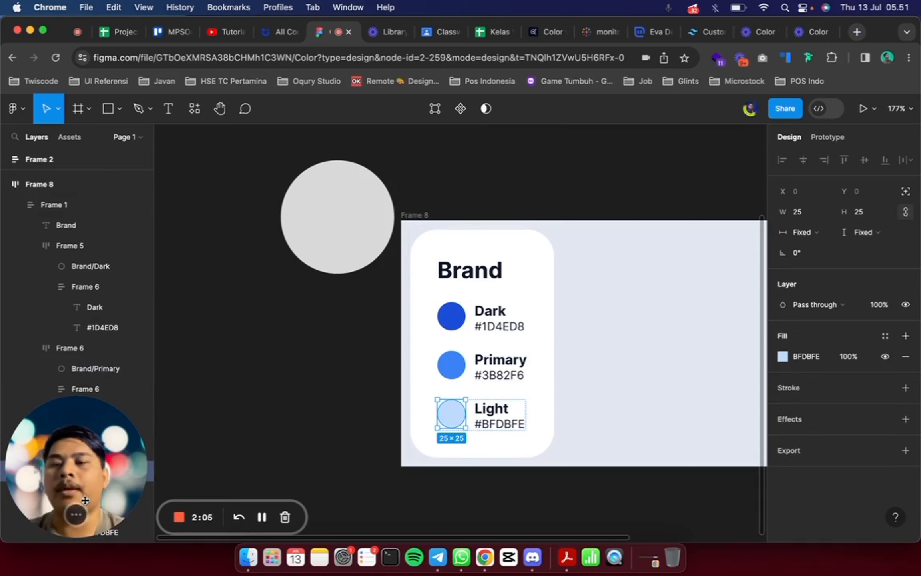
pyautogui.doubleClick(99, 470)
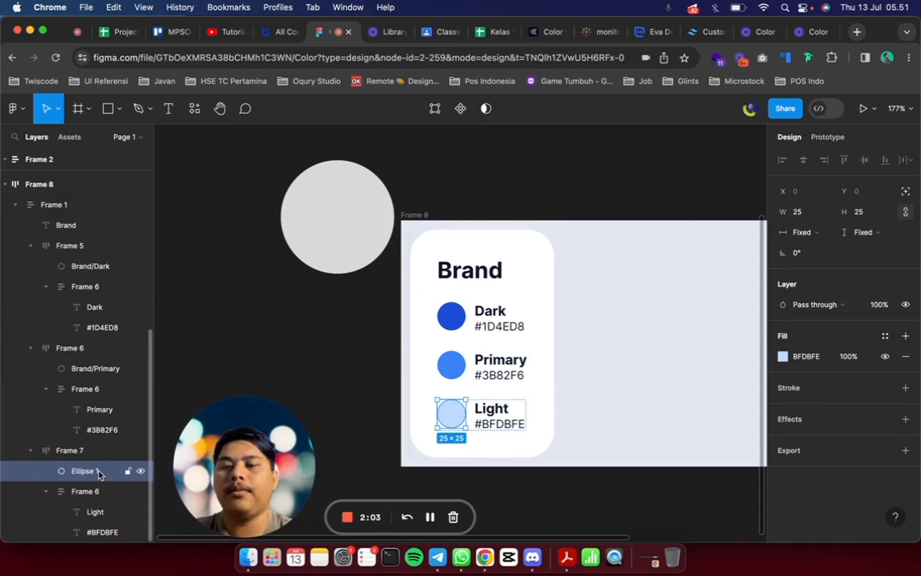
pyautogui.write('Brand/Light')
pyautogui.press('Return')
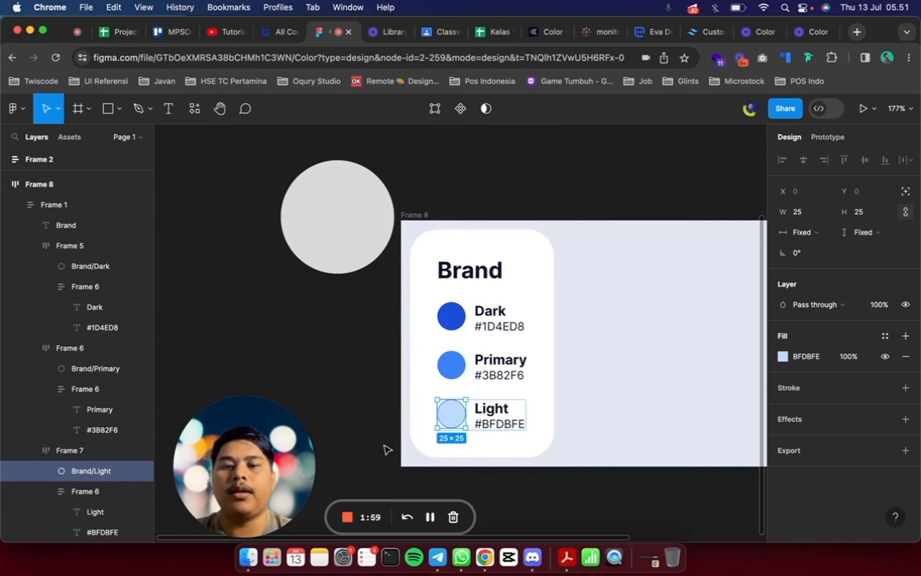
# Generate color styles from the Dark, Primary and Light swatch ellipses together, using the Styler plugin's Generate Styles command
pyautogui.keyDown('shift'); pyautogui.click(451, 316); pyautogui.keyUp('shift')
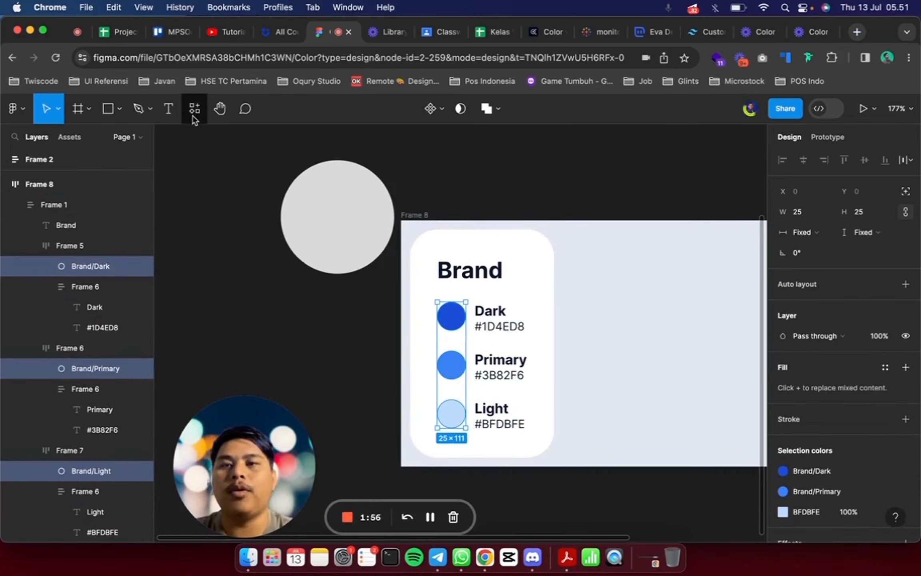
pyautogui.click(195, 108)
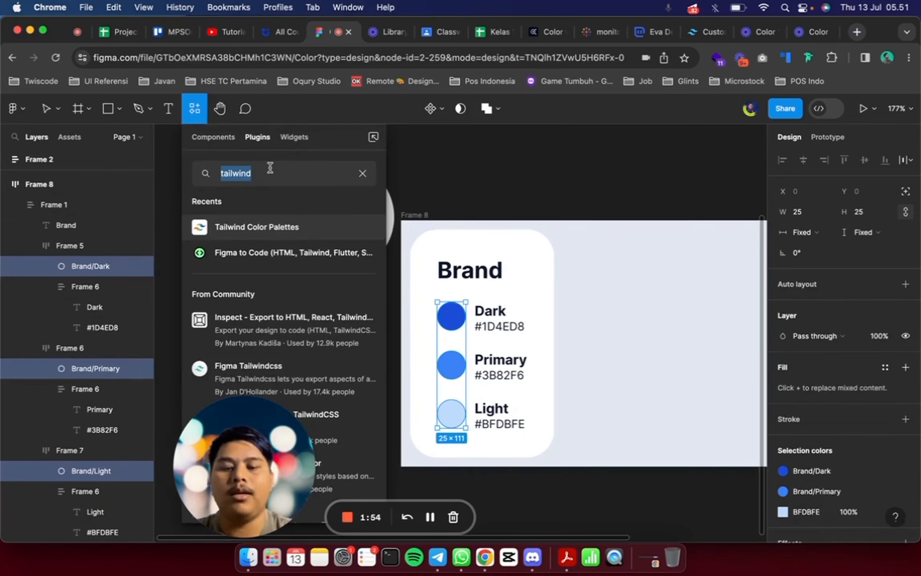
pyautogui.write('styler')
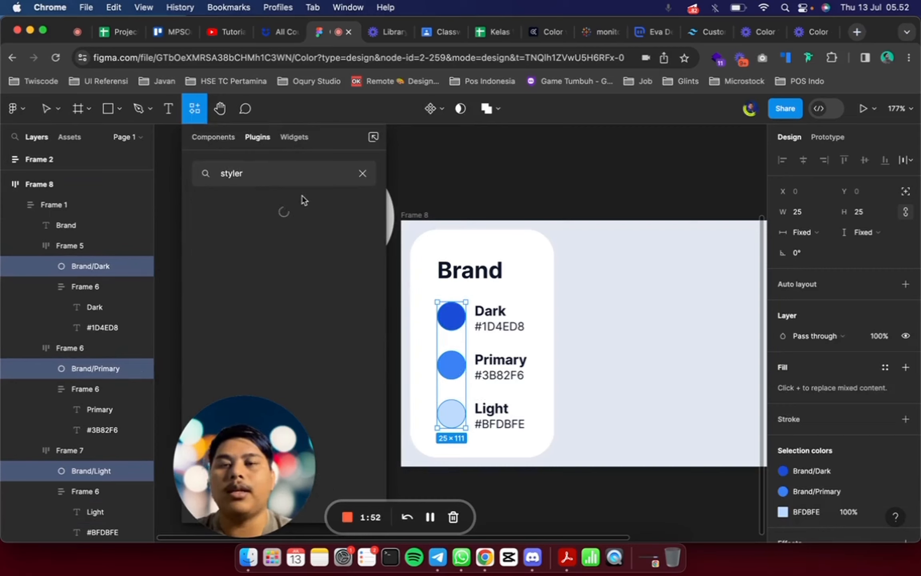
pyautogui.click(364, 227)
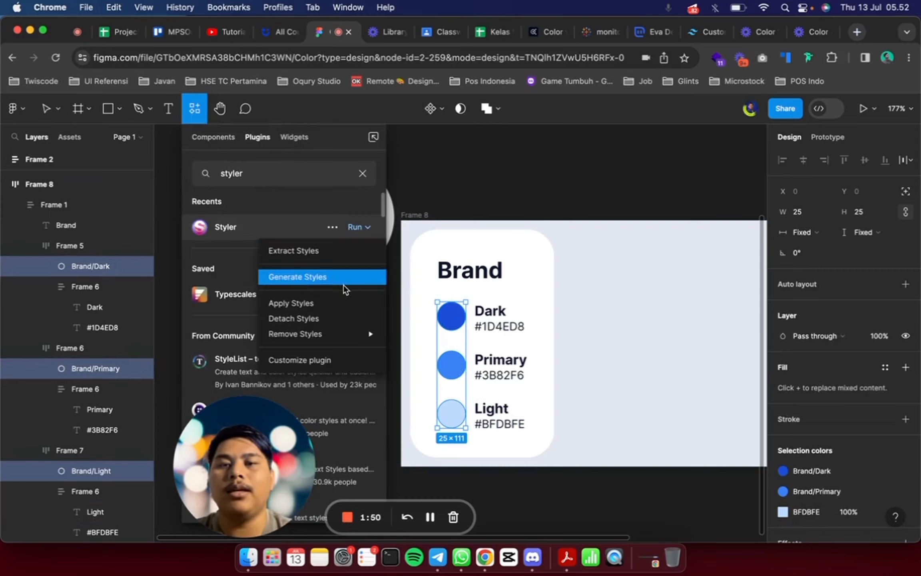
pyautogui.click(348, 276)
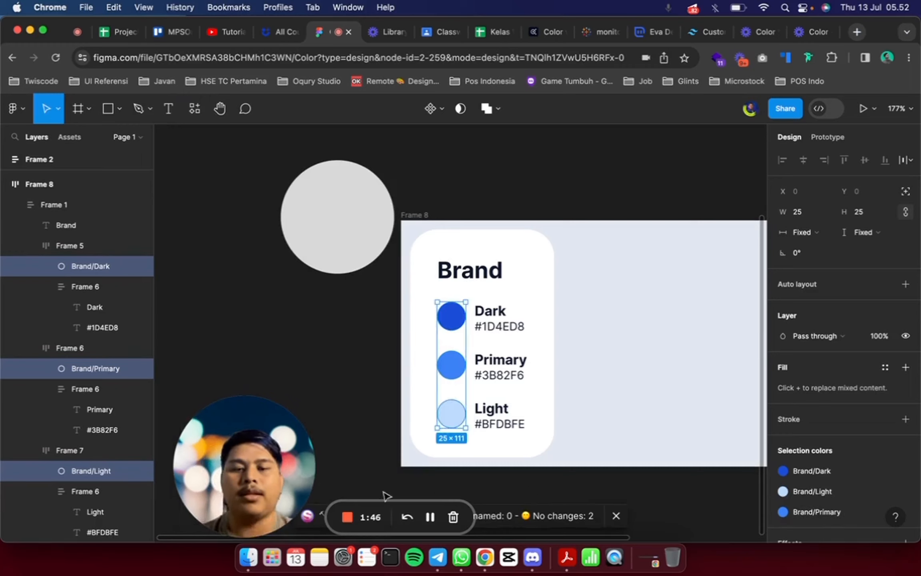
pyautogui.moveTo(267, 470); pyautogui.dragTo(46, 498)
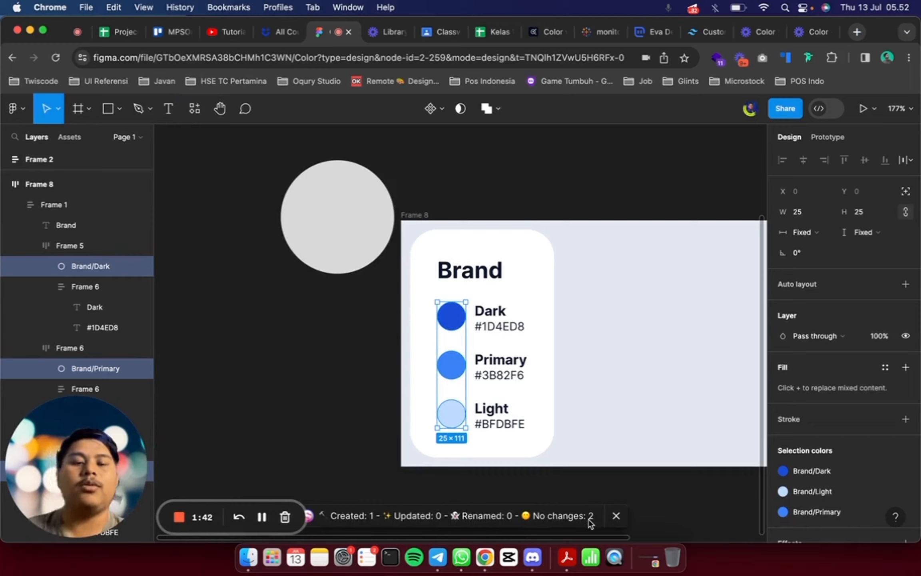
pyautogui.click(323, 391)
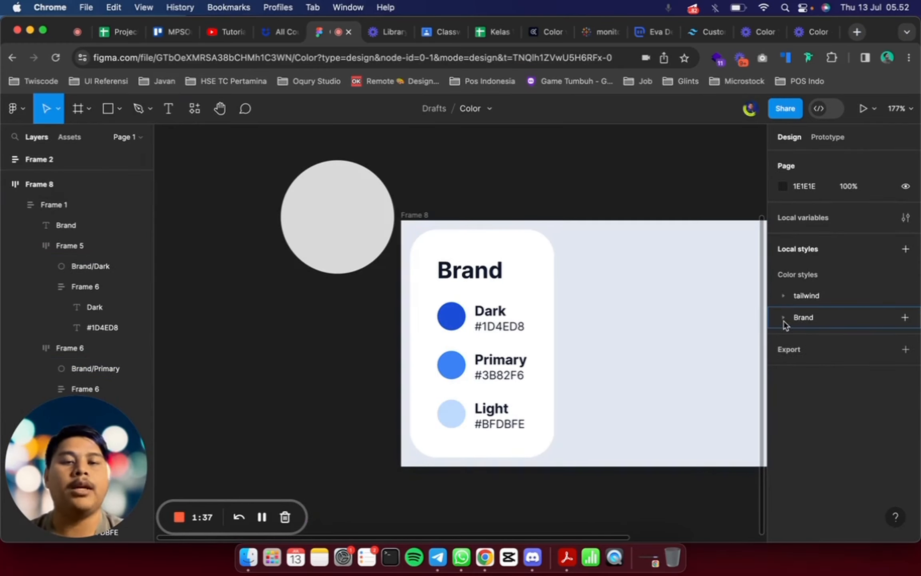
# Try the new styles on the 100 × 100 ellipse's fill, applying Brand/Primary and replacing it with Brand/Dark
pyautogui.click(322, 200)
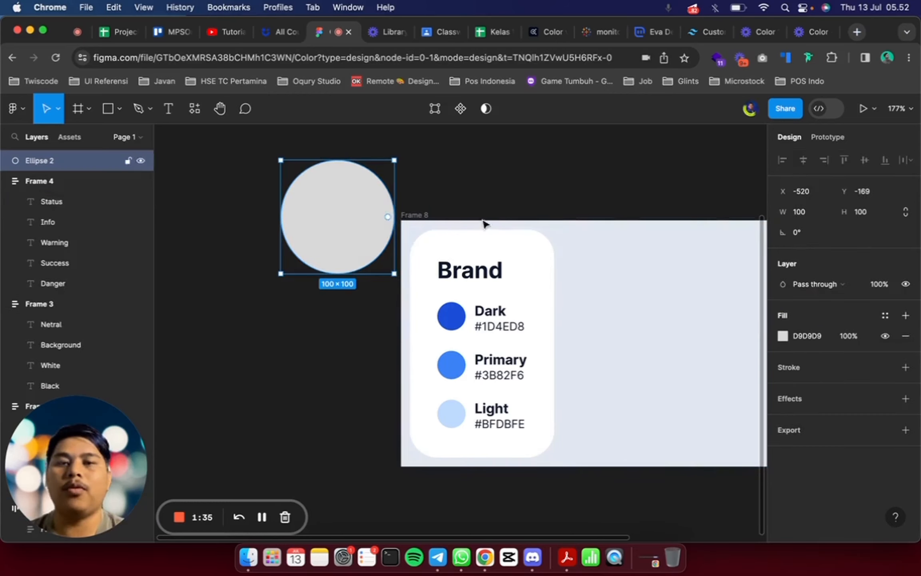
pyautogui.click(882, 319)
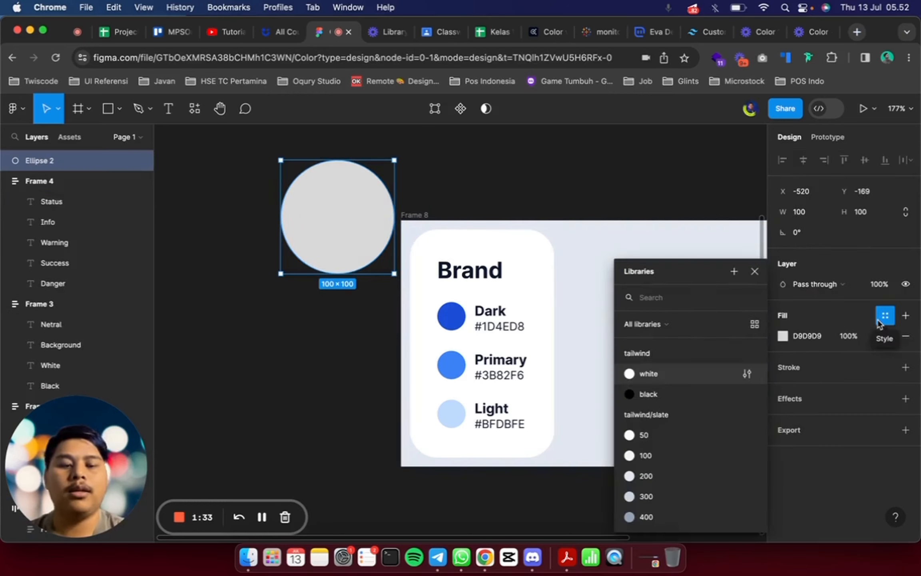
pyautogui.write('primar')
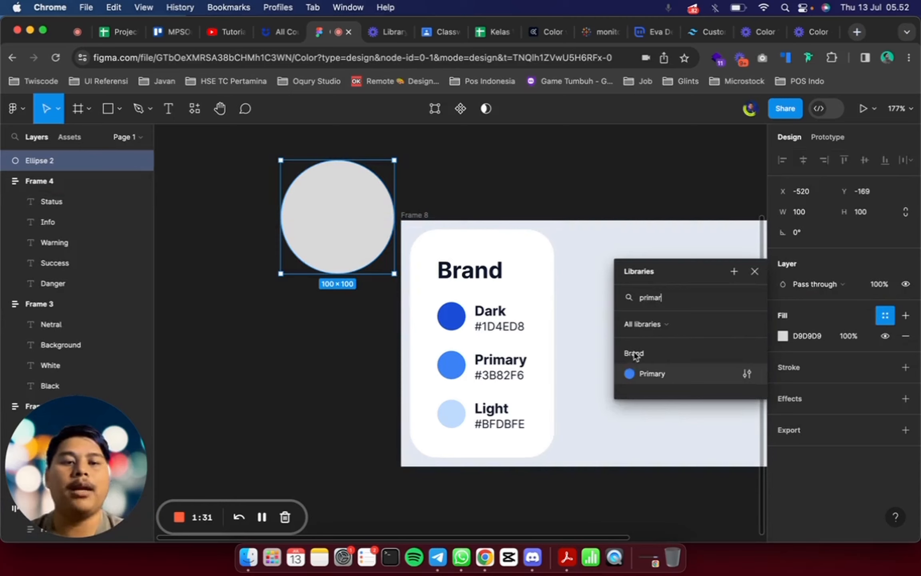
pyautogui.click(648, 374)
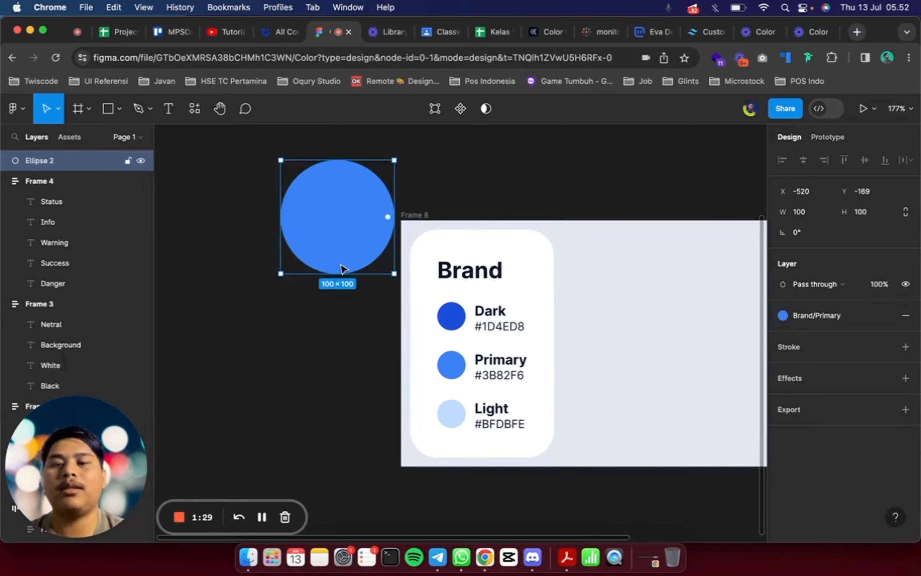
pyautogui.click(833, 317)
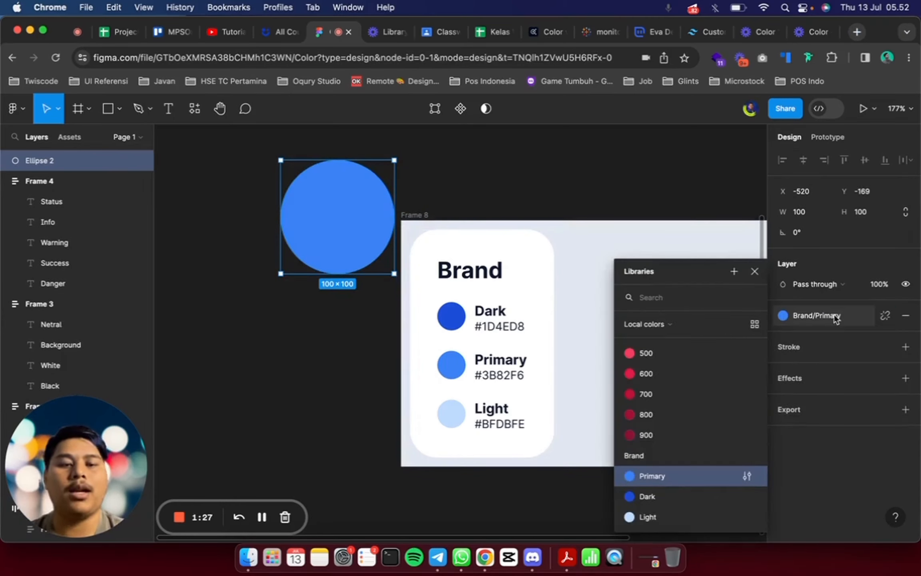
pyautogui.click(706, 503)
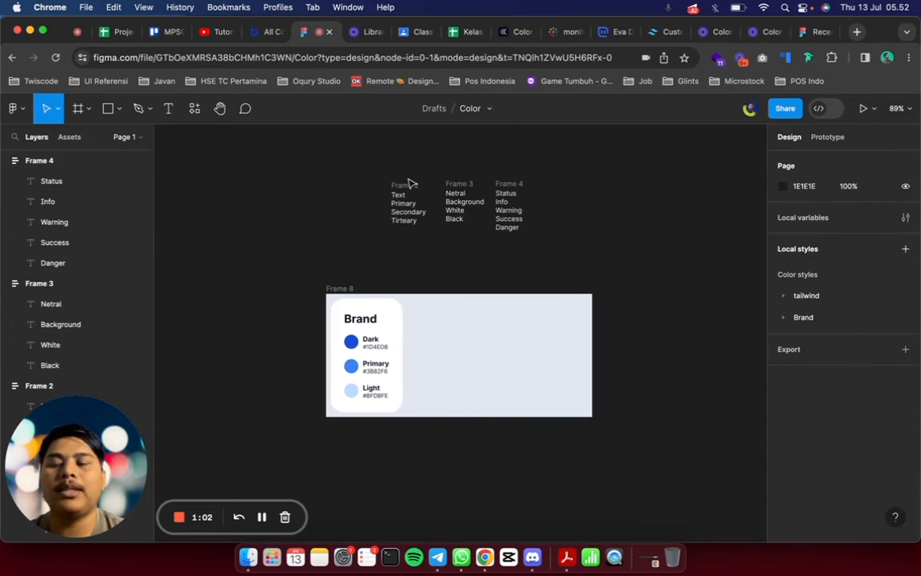
# Look at the Text, Netral and Status name lists above the Brand card
pyautogui.click(397, 185)
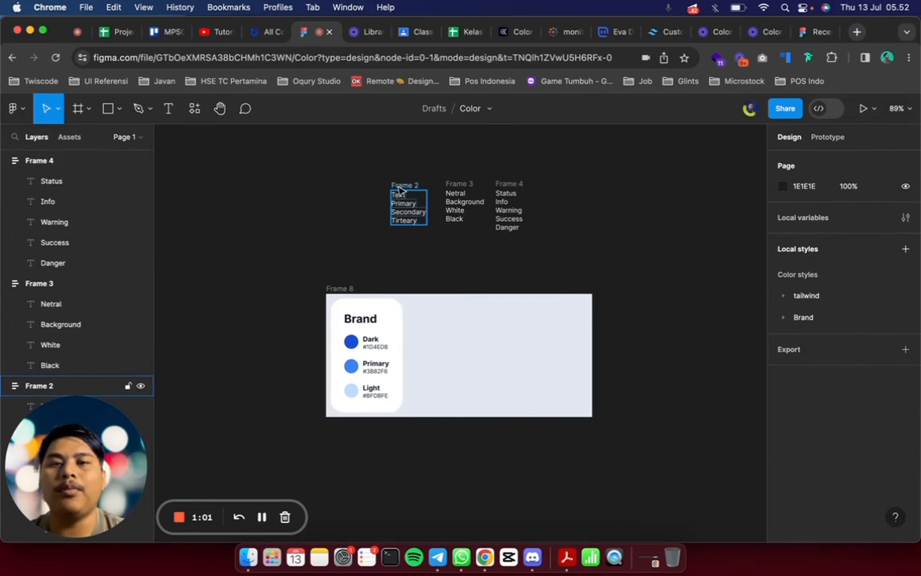
pyautogui.click(459, 184)
pyautogui.click(517, 183)
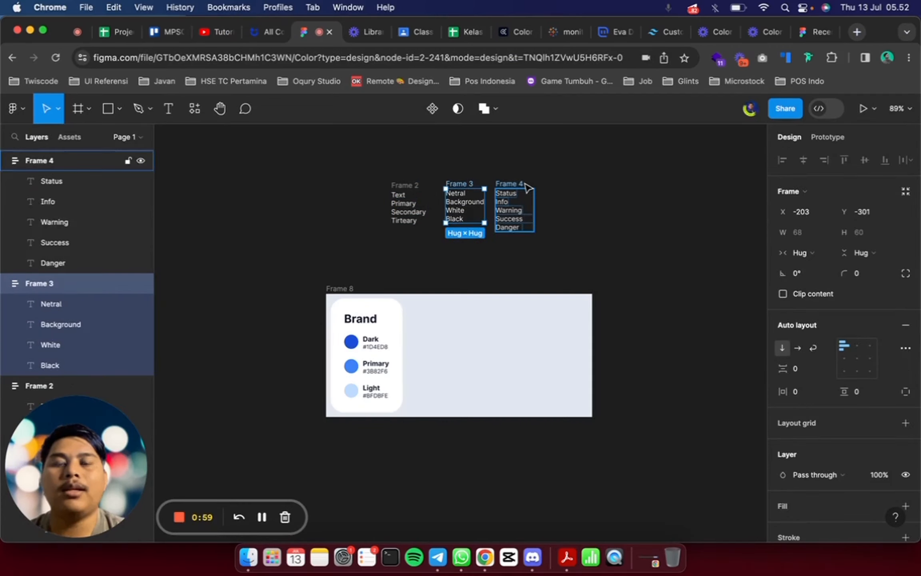
pyautogui.click(565, 194)
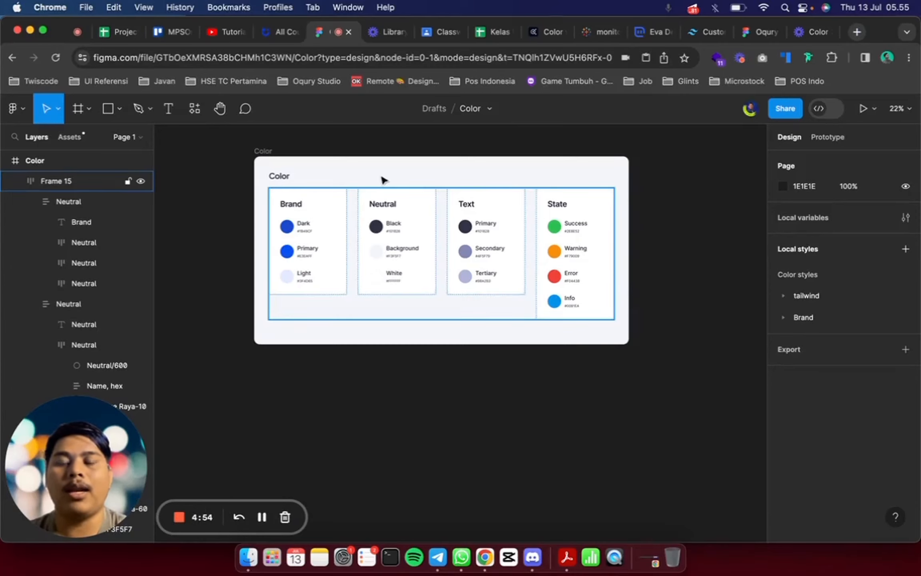
# Review the Brand, Neutral, Text and State cards in the Color frame, including their swatches and hex codes
pyautogui.scroll(3, 353, 226)
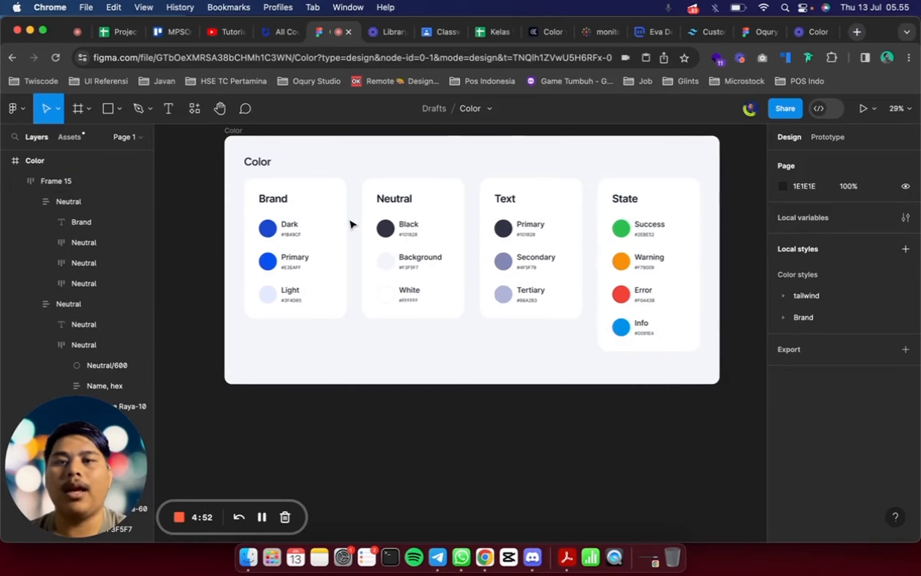
pyautogui.scroll(1, 351, 224)
pyautogui.doubleClick(291, 215)
pyautogui.click(393, 227)
pyautogui.hscroll(2, 400, 228)
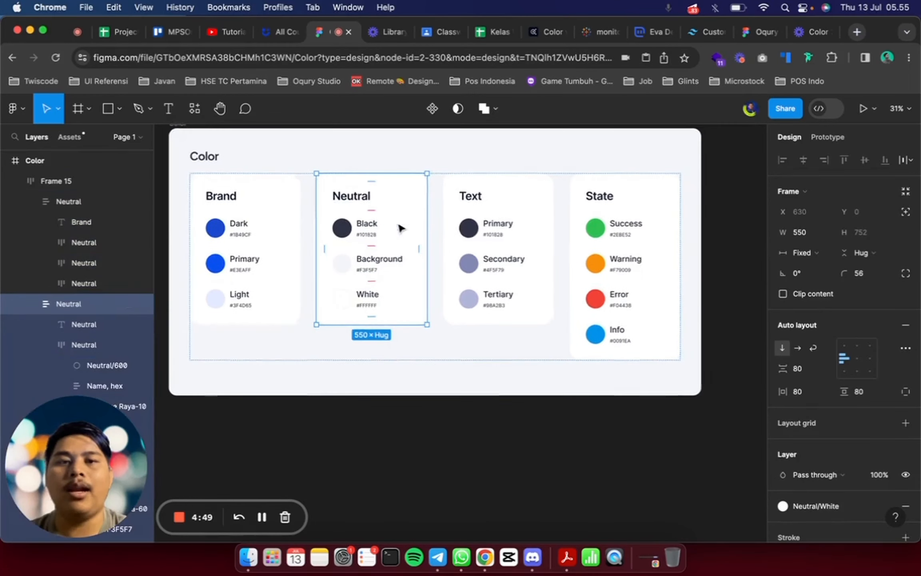
pyautogui.hscroll(2, 401, 229)
pyautogui.click(438, 230)
pyautogui.click(565, 228)
pyautogui.hscroll(-2, 564, 227)
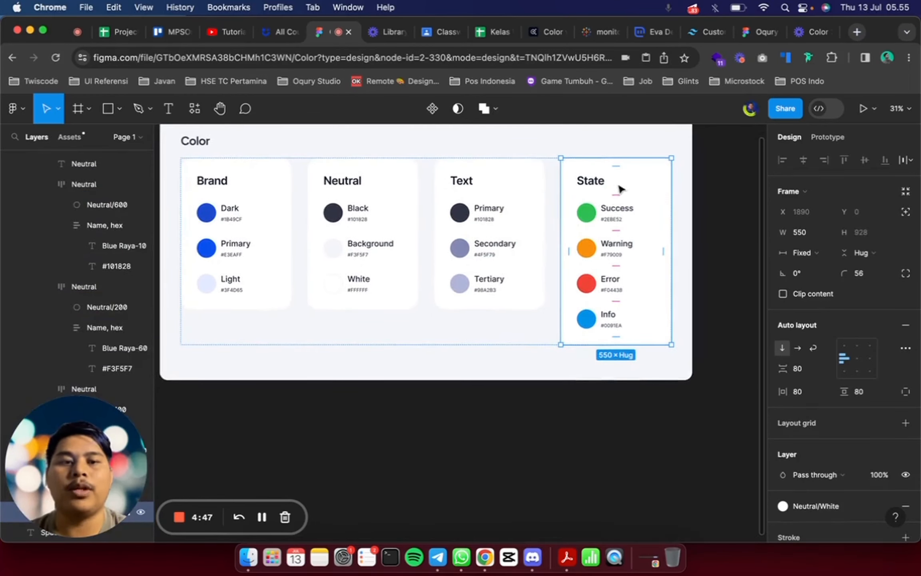
pyautogui.hscroll(-2, 314, 269)
pyautogui.hscroll(1, 315, 269)
pyautogui.hscroll(-1, 315, 269)
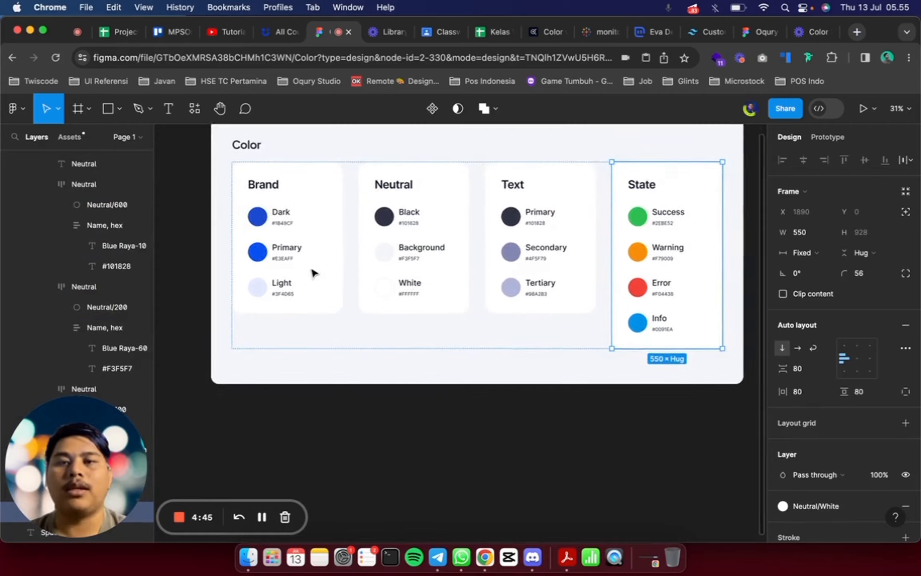
pyautogui.scroll(-3, 314, 271)
pyautogui.click(344, 178)
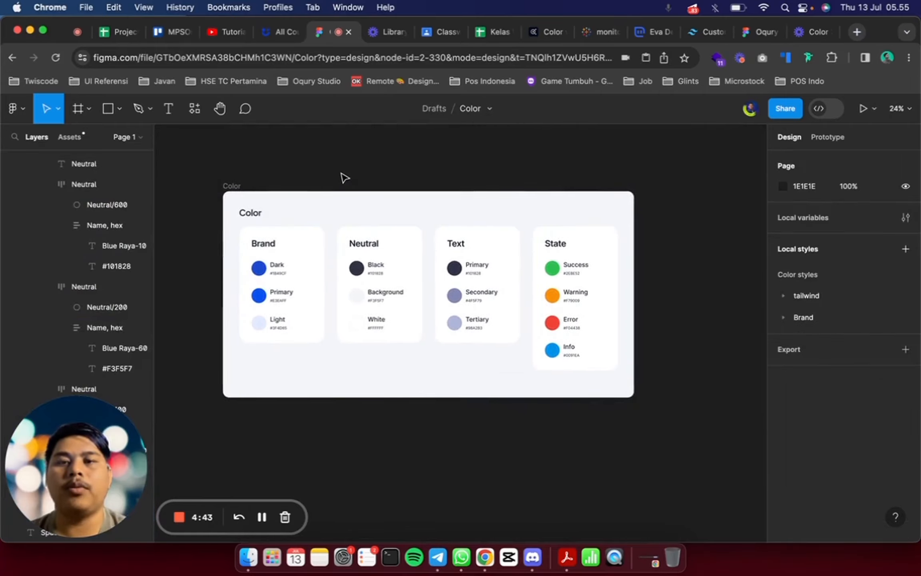